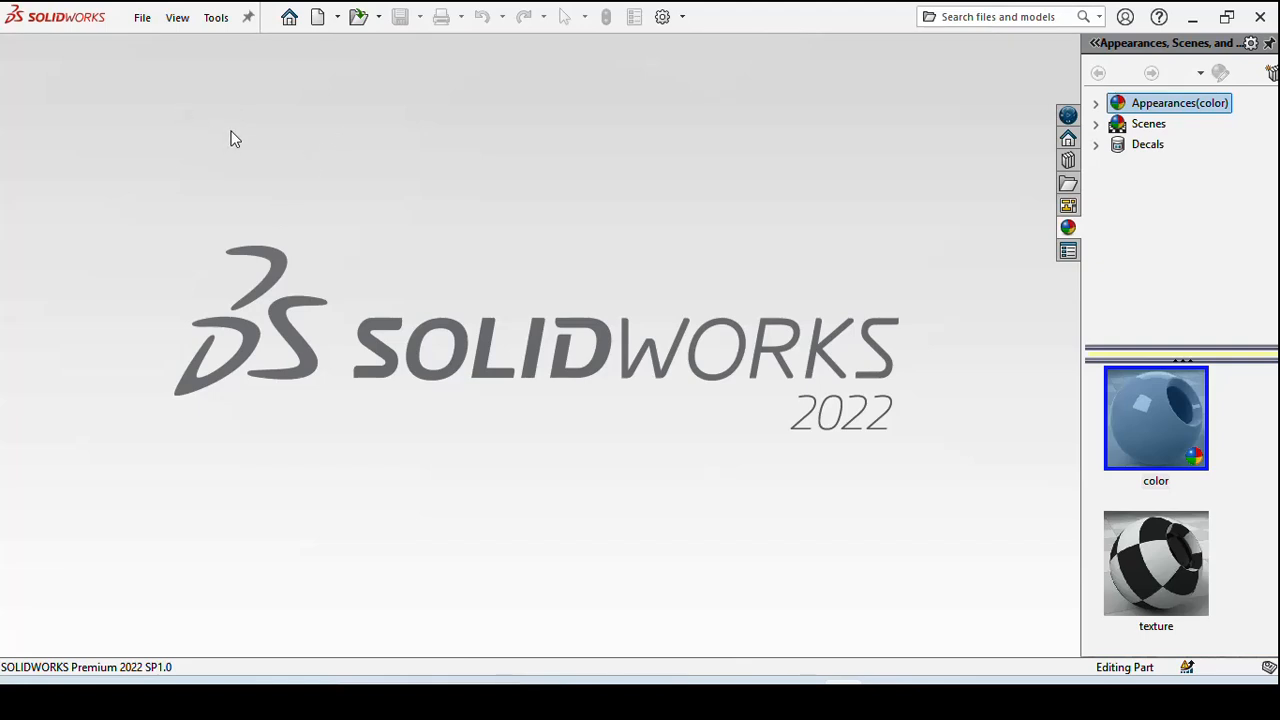
- Create a new part document
{"action": "left_click", "coordinate": [321, 24]}
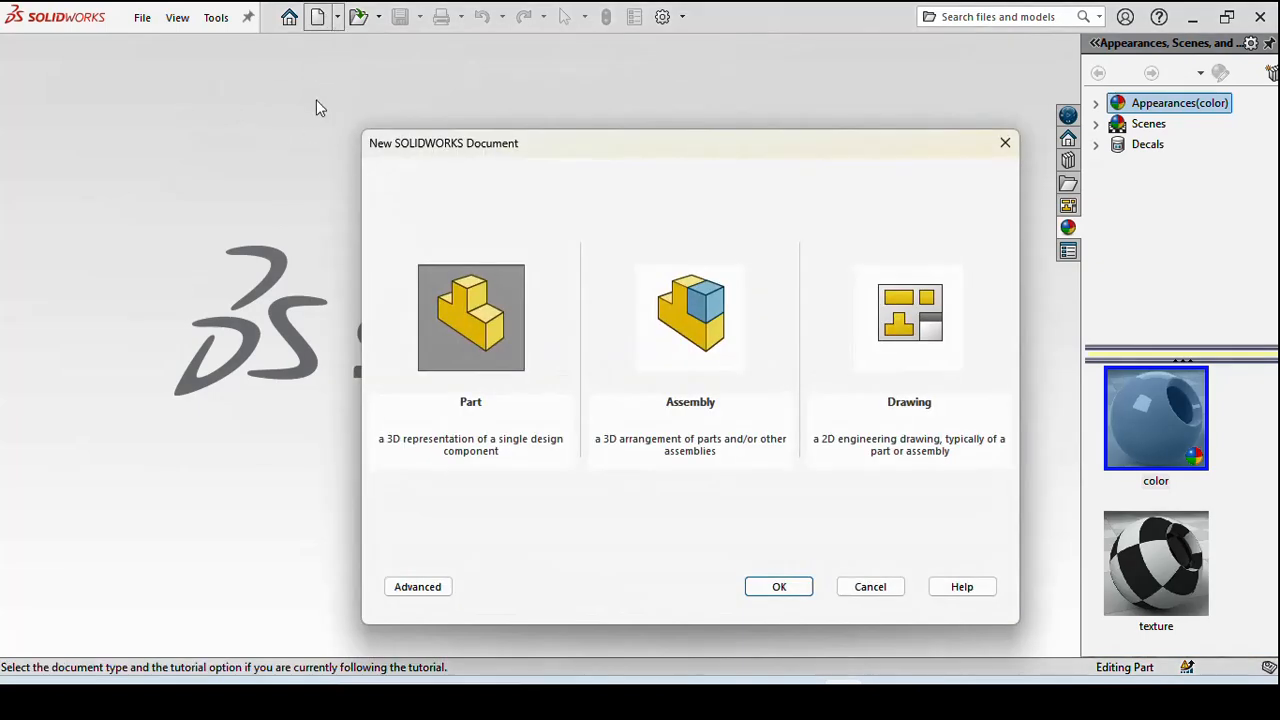
{"action": "left_click", "coordinate": [1005, 143]}
{"action": "left_click", "coordinate": [140, 20]}
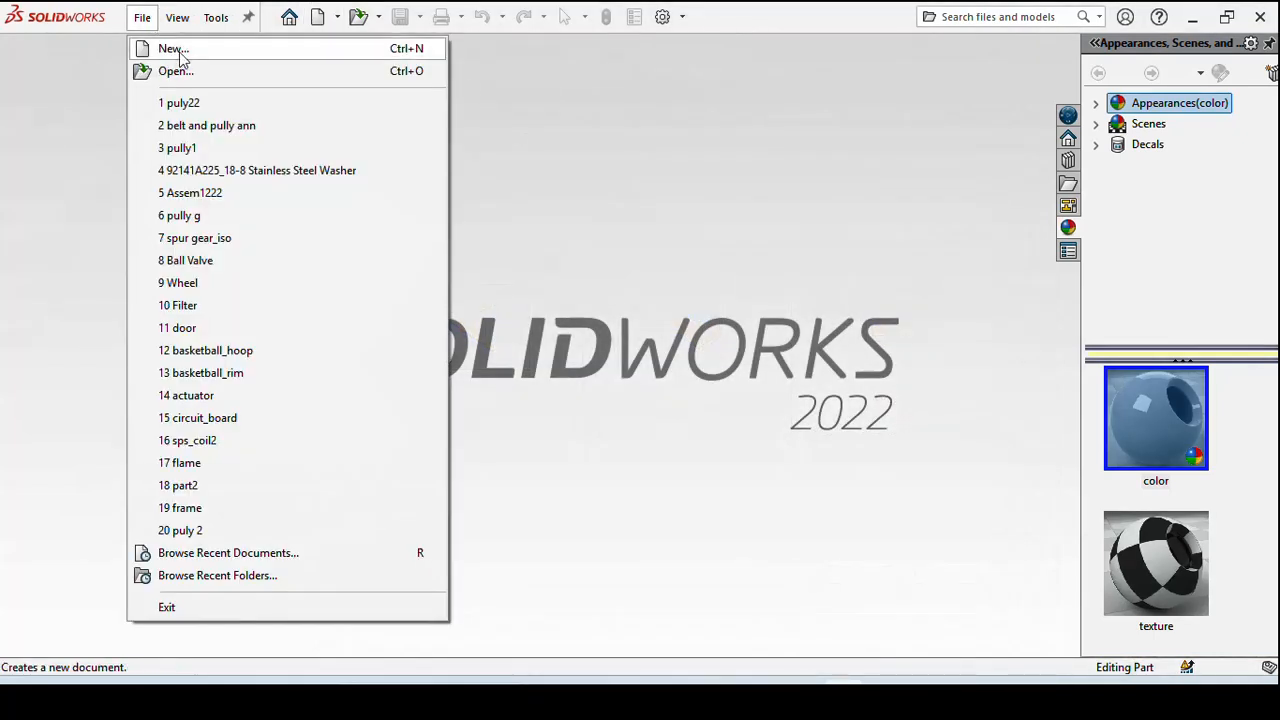
{"action": "left_click", "coordinate": [174, 49]}
{"action": "left_click", "coordinate": [447, 360]}
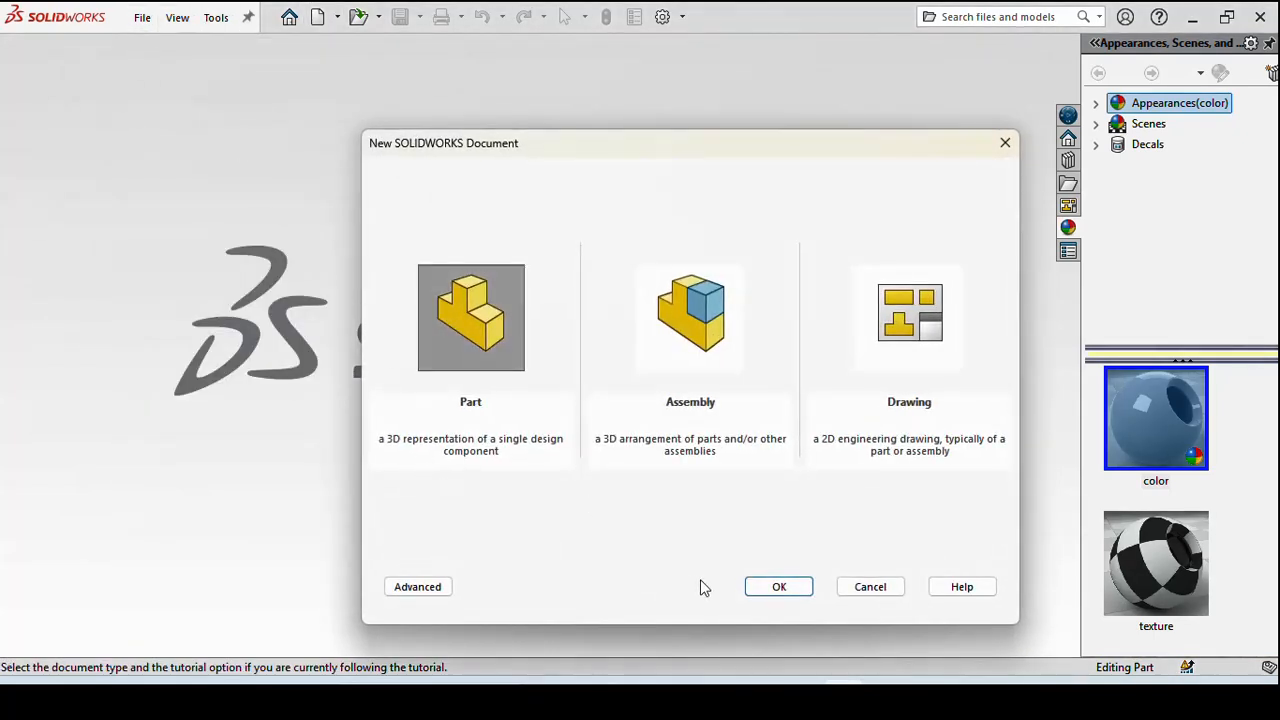
{"action": "left_click", "coordinate": [777, 586]}
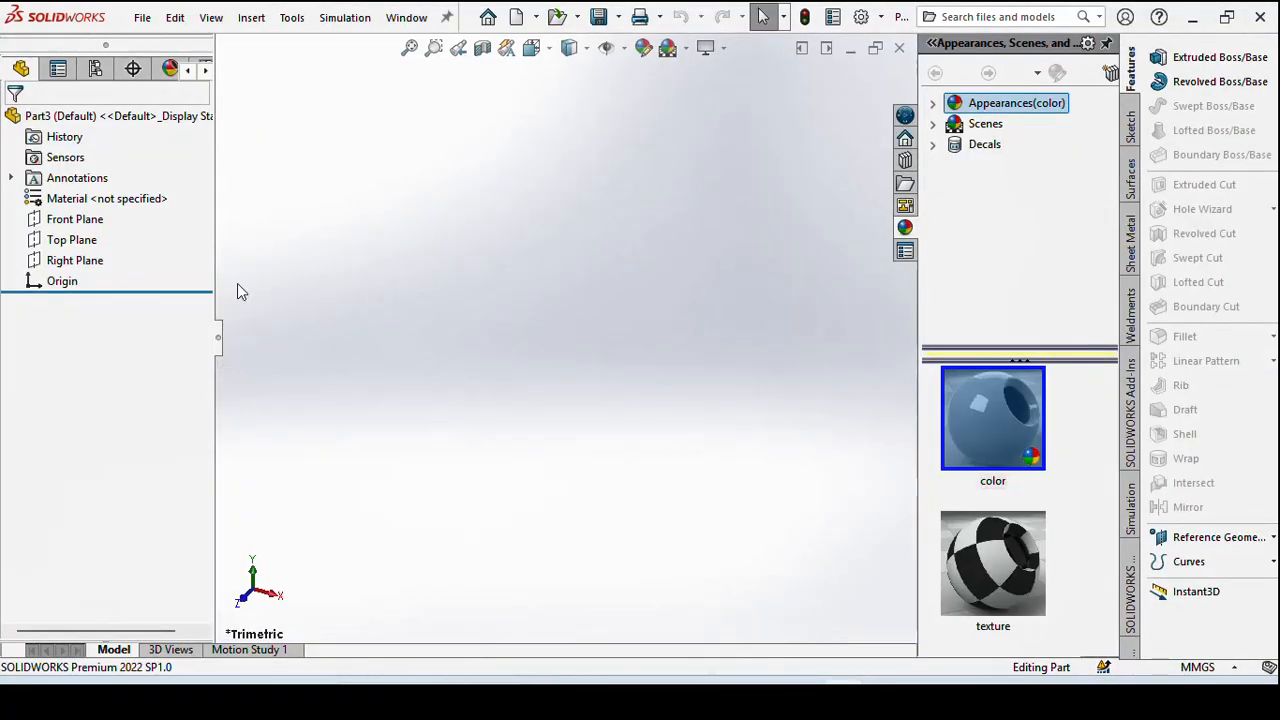
- Sketch a center rectangle about 189 by 106 mm on the Top Plane, centered on the origin
{"action": "left_click", "coordinate": [72, 240]}
{"action": "left_click", "coordinate": [84, 212]}
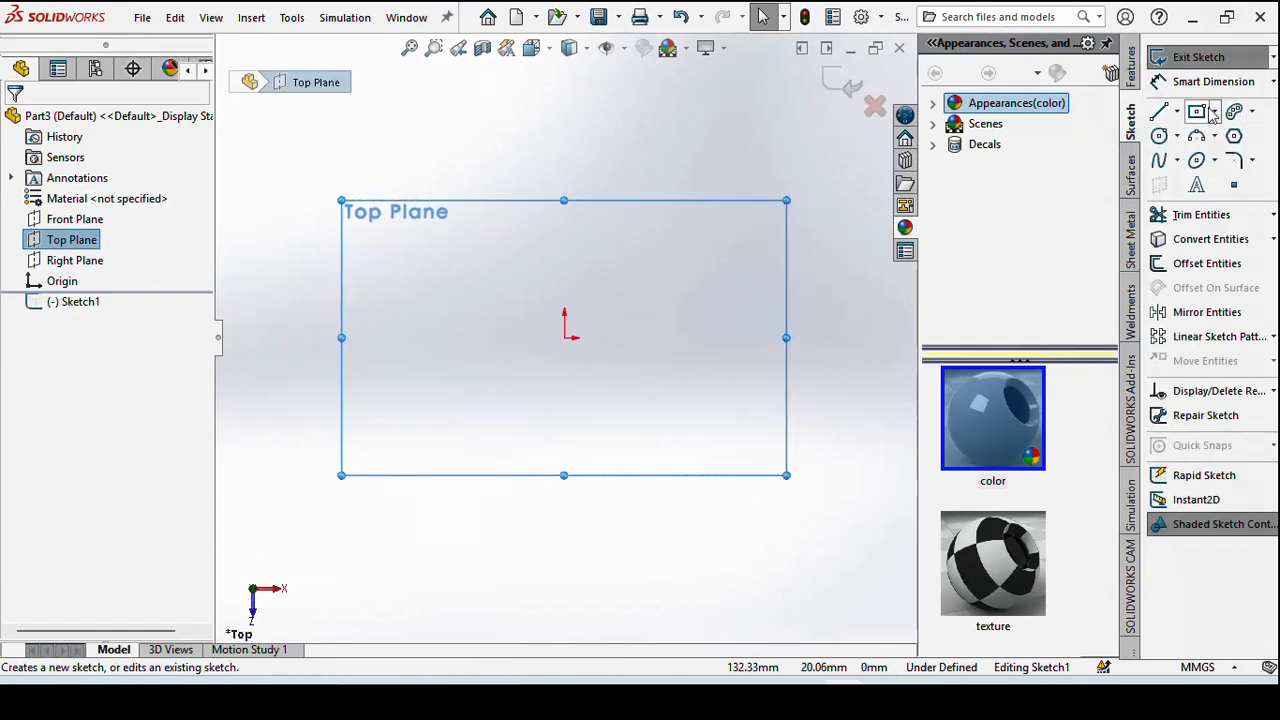
{"action": "left_click", "coordinate": [1216, 118]}
{"action": "left_click", "coordinate": [1125, 135]}
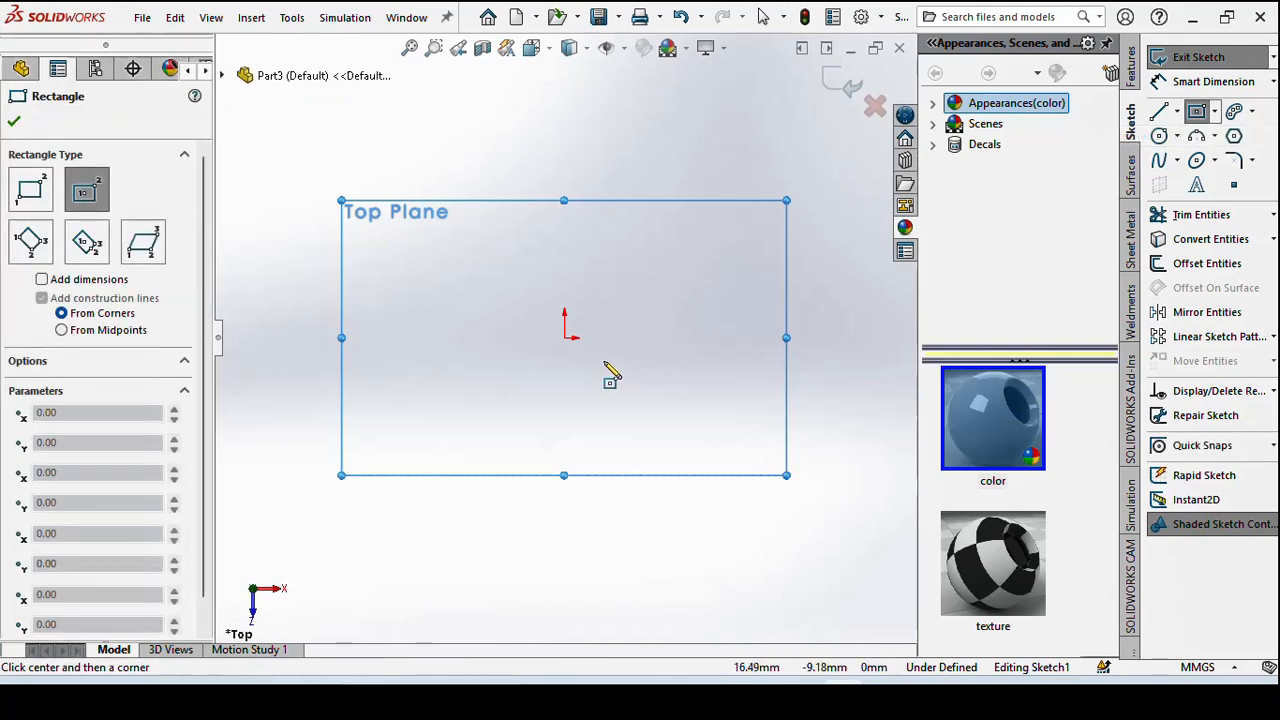
{"action": "left_click", "coordinate": [565, 338]}
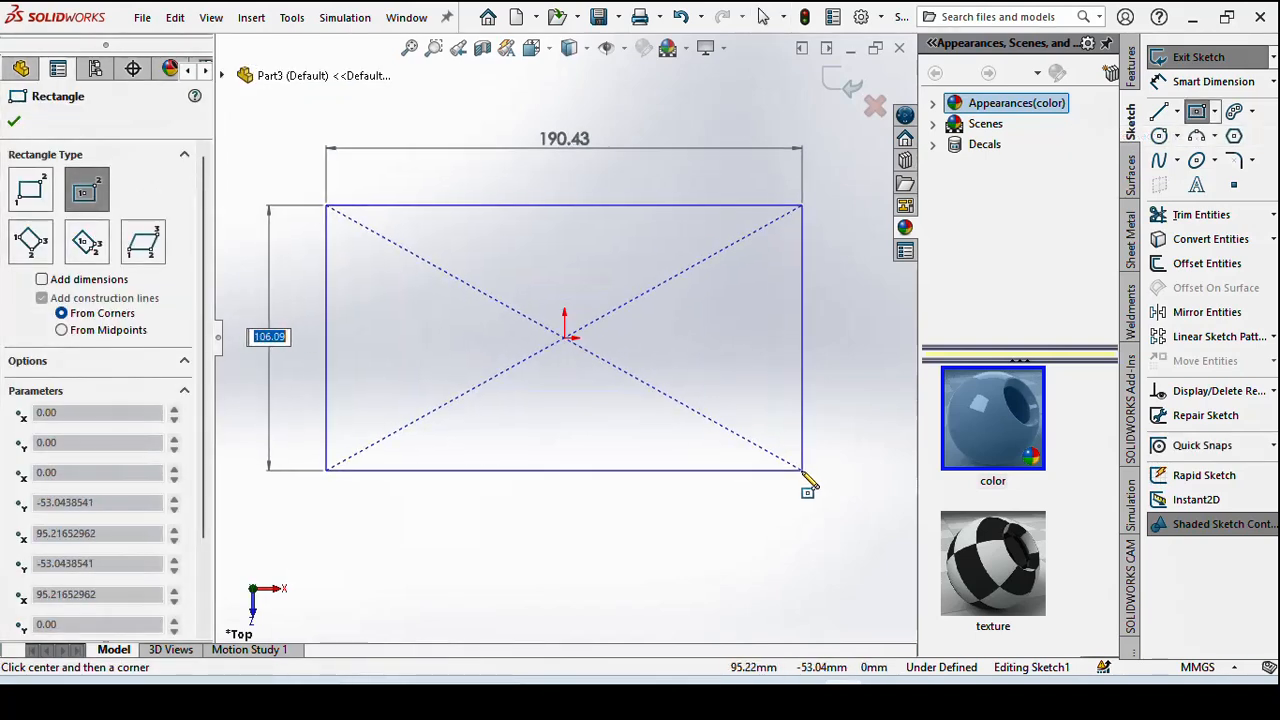
{"action": "left_click", "coordinate": [800, 470]}
- Dimension the rectangle's horizontal bottom edge and set its length to 200 mm
{"action": "right_click", "coordinate": [801, 471]}
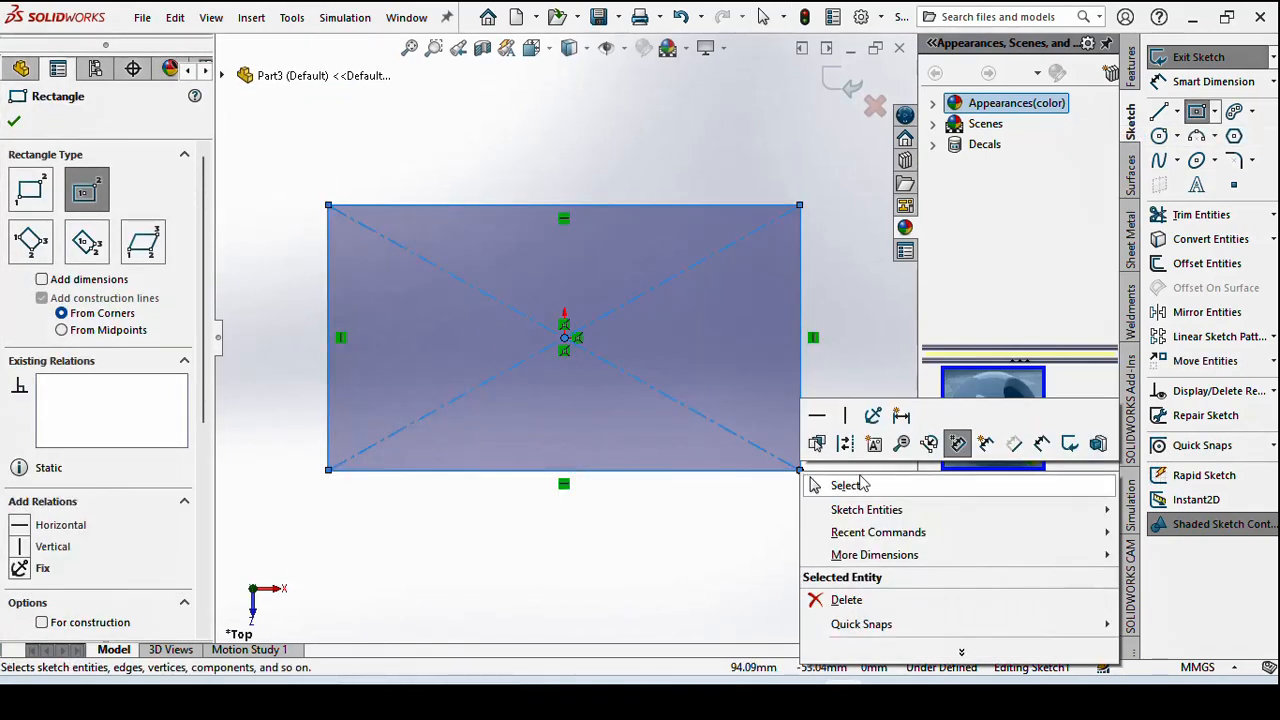
{"action": "left_click", "coordinate": [1037, 443]}
{"action": "left_click", "coordinate": [592, 470]}
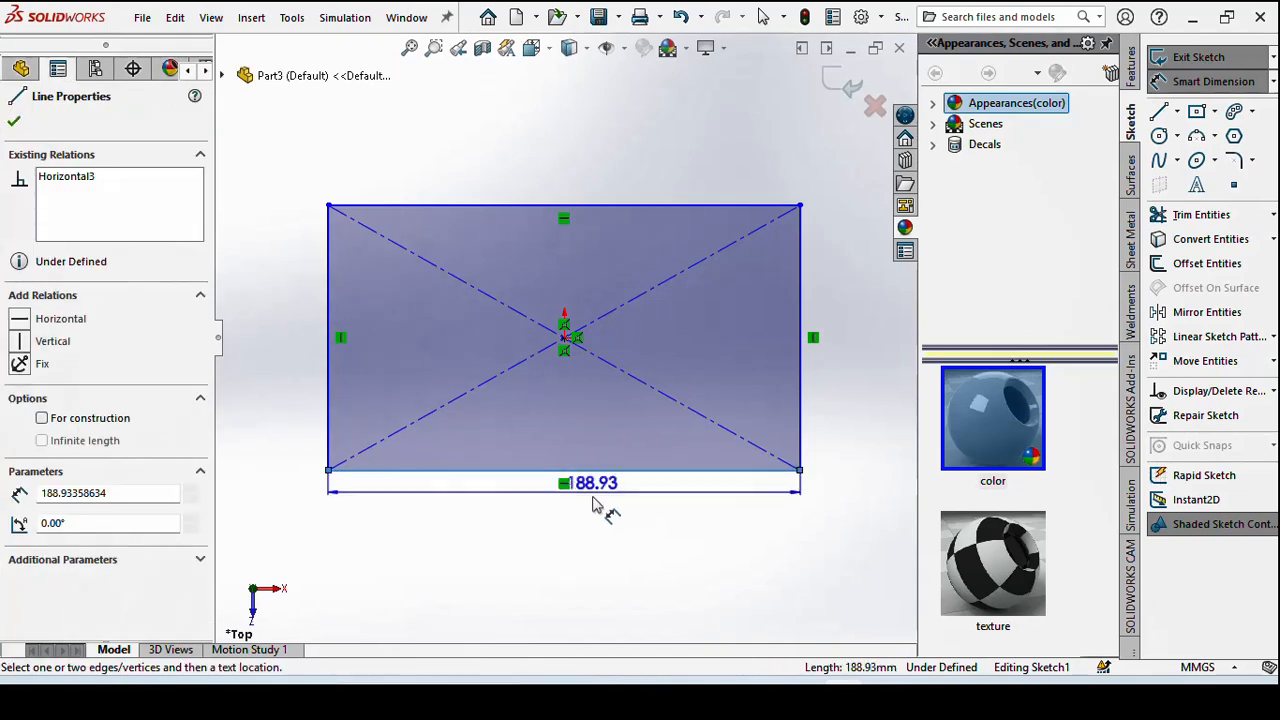
{"action": "left_click", "coordinate": [595, 512]}
{"action": "type", "text": "200"}
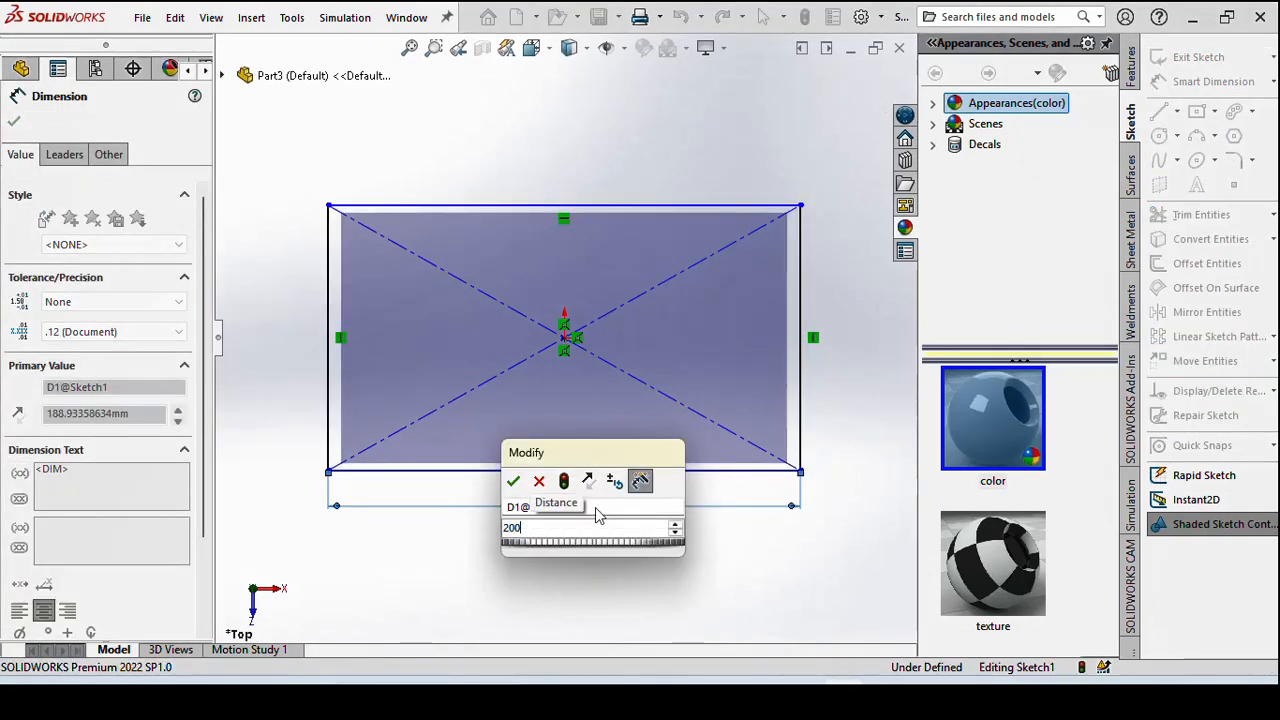
{"action": "key", "text": "Return"}
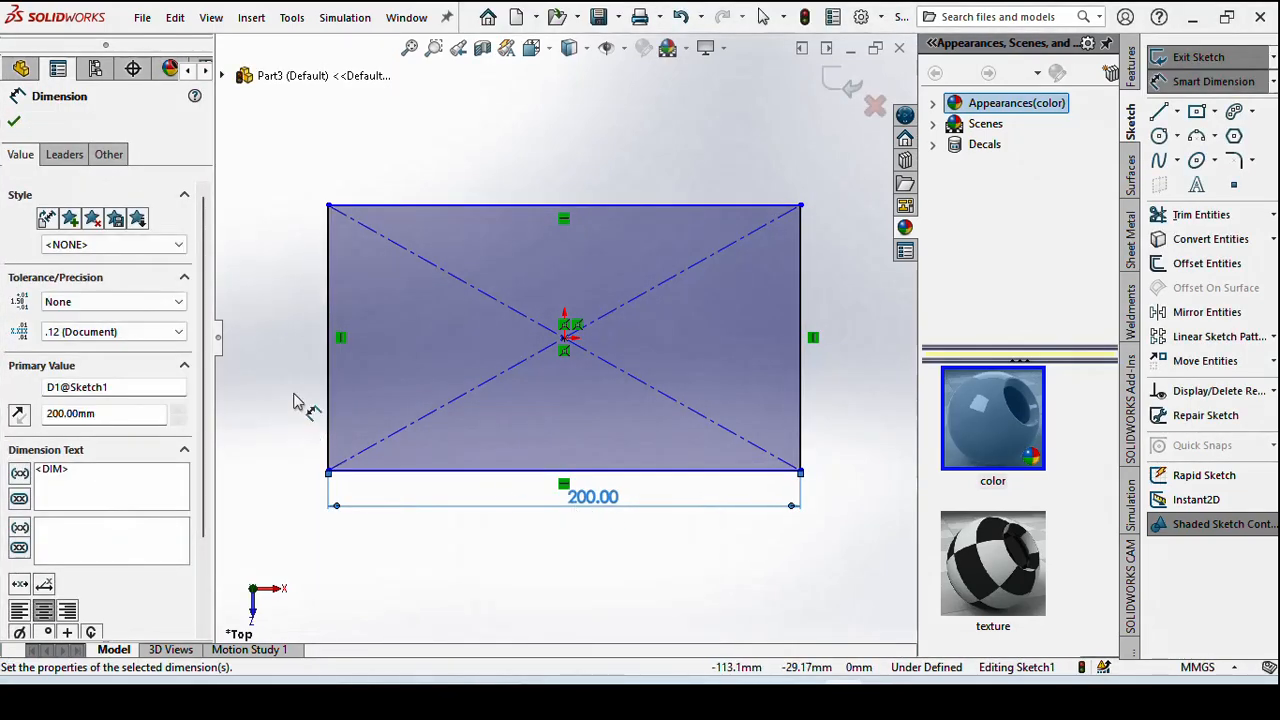
- Dimension the rectangle's vertical edge, set it to 110 mm, and leave the dimension command
{"action": "left_click", "coordinate": [333, 305]}
{"action": "left_click", "coordinate": [318, 333]}
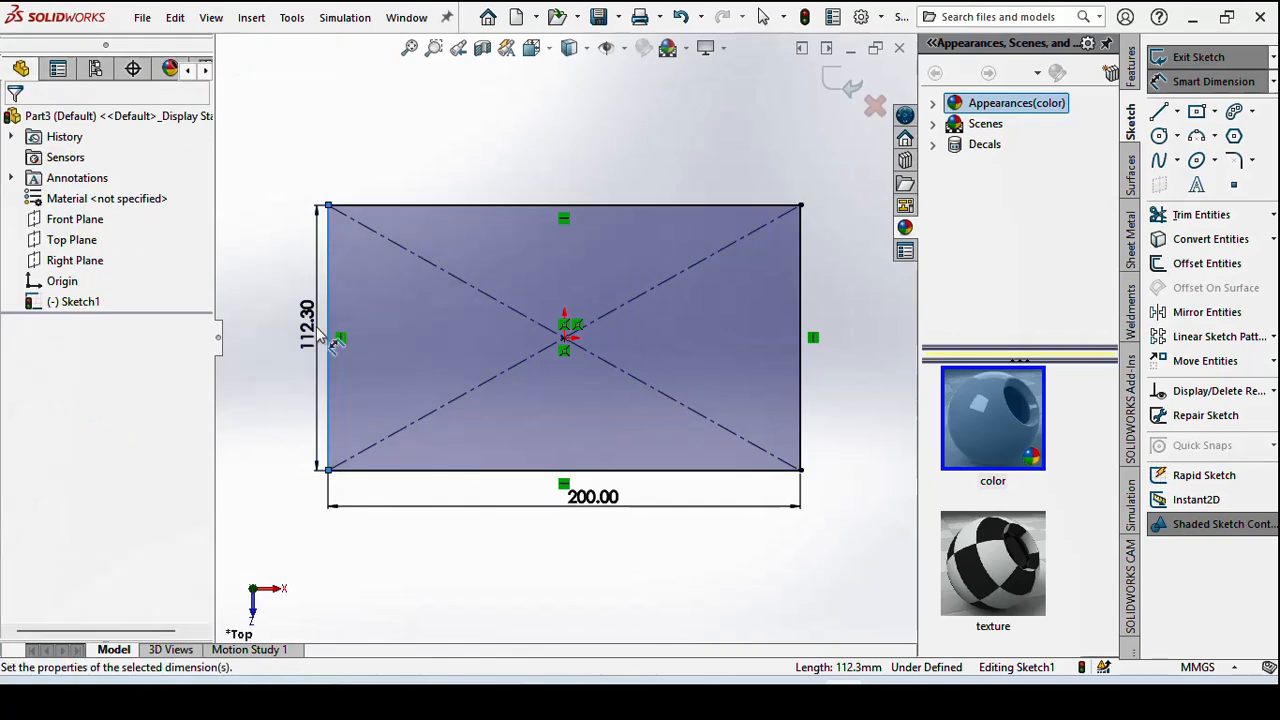
{"action": "type", "text": "110"}
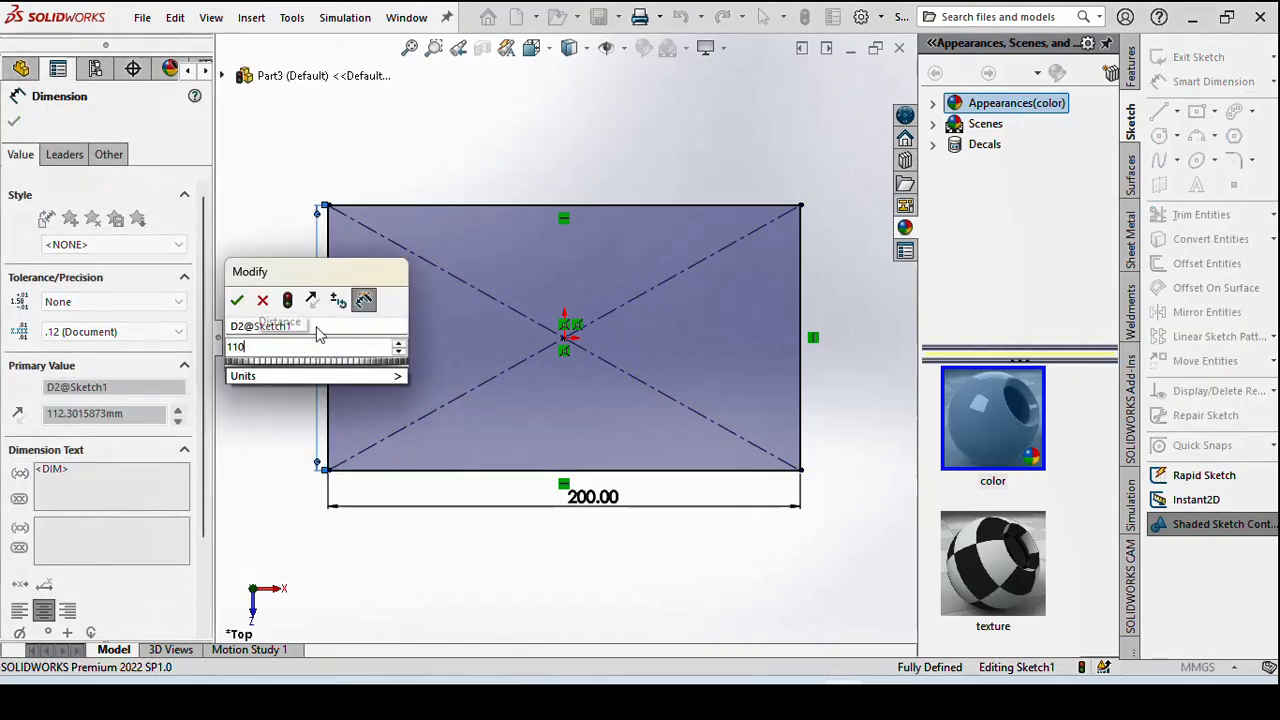
{"action": "key", "text": "Return"}
{"action": "key", "text": "Escape"}
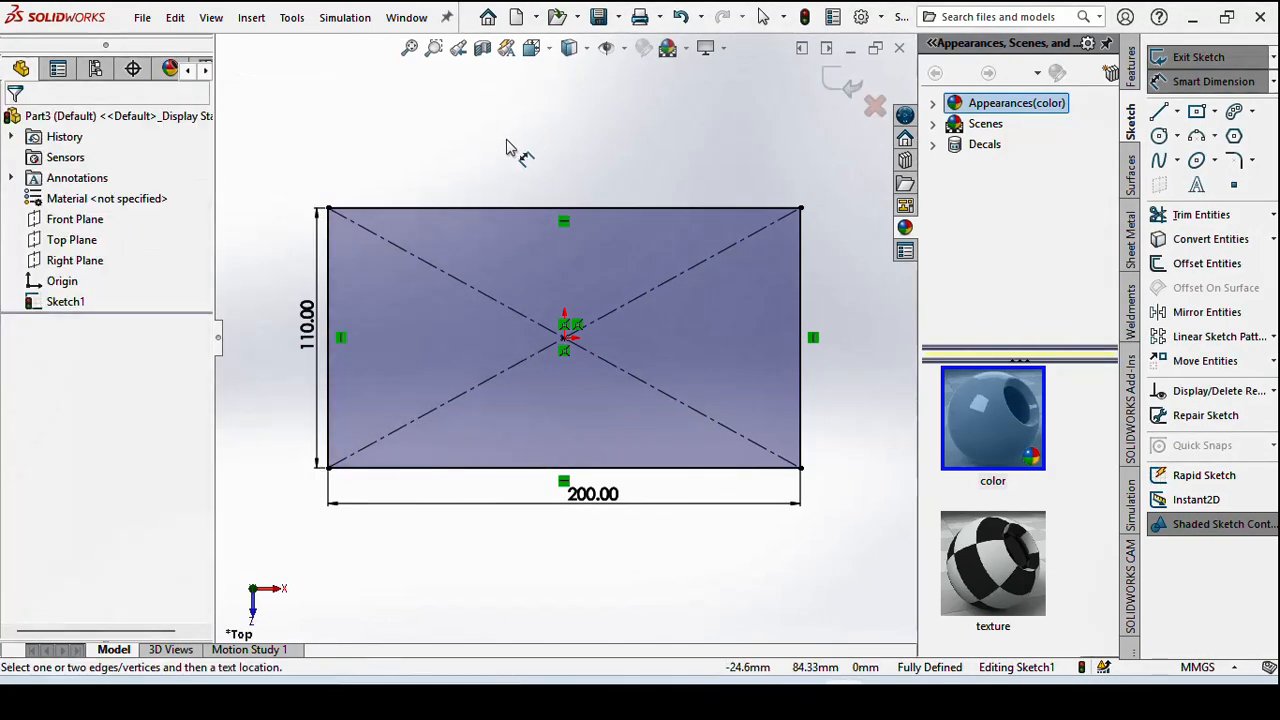
{"action": "right_click", "coordinate": [510, 140]}
{"action": "left_click", "coordinate": [555, 198]}
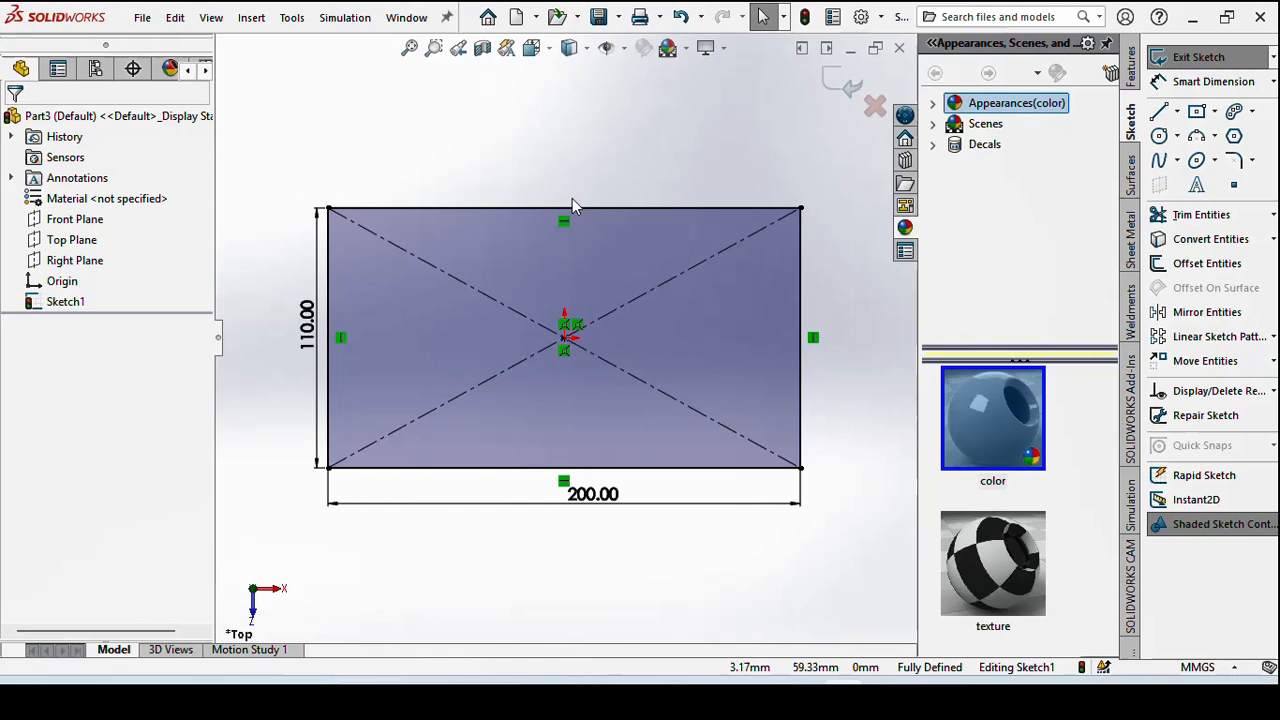
- Extrude the rectangle as a blind boss with a depth of 10 mm
{"action": "left_click", "coordinate": [1131, 75]}
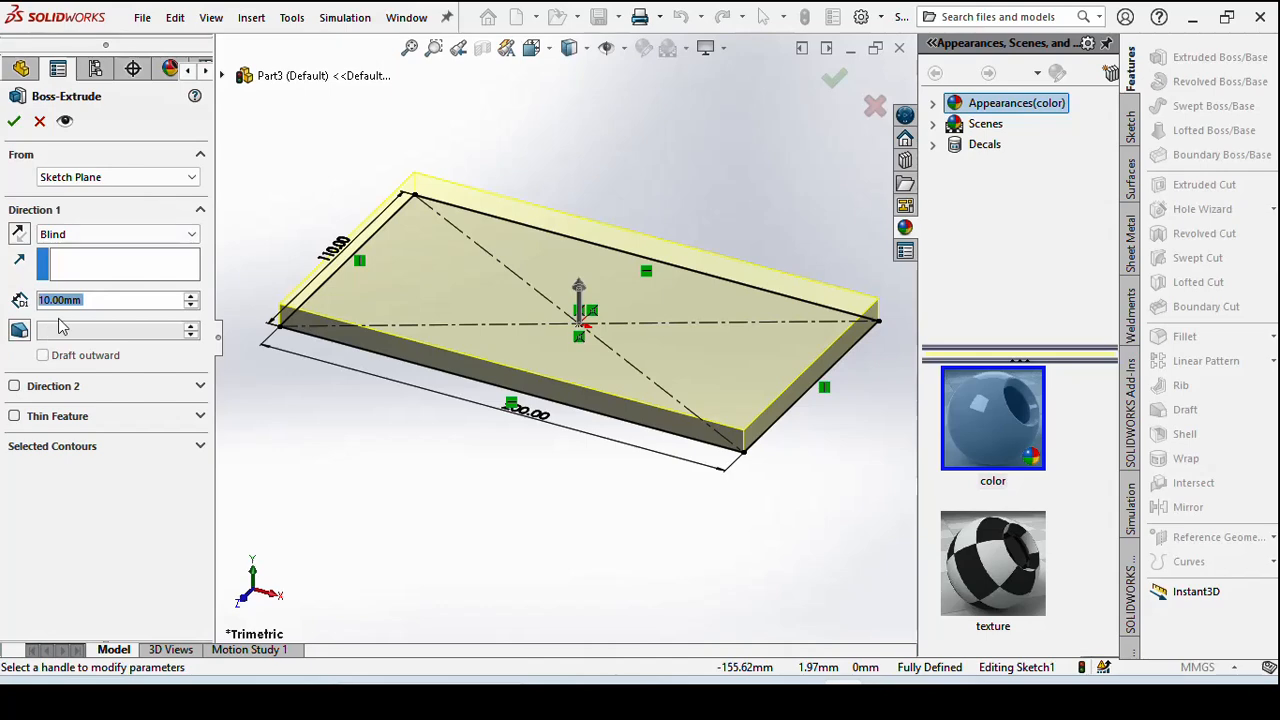
{"action": "left_click", "coordinate": [14, 121]}
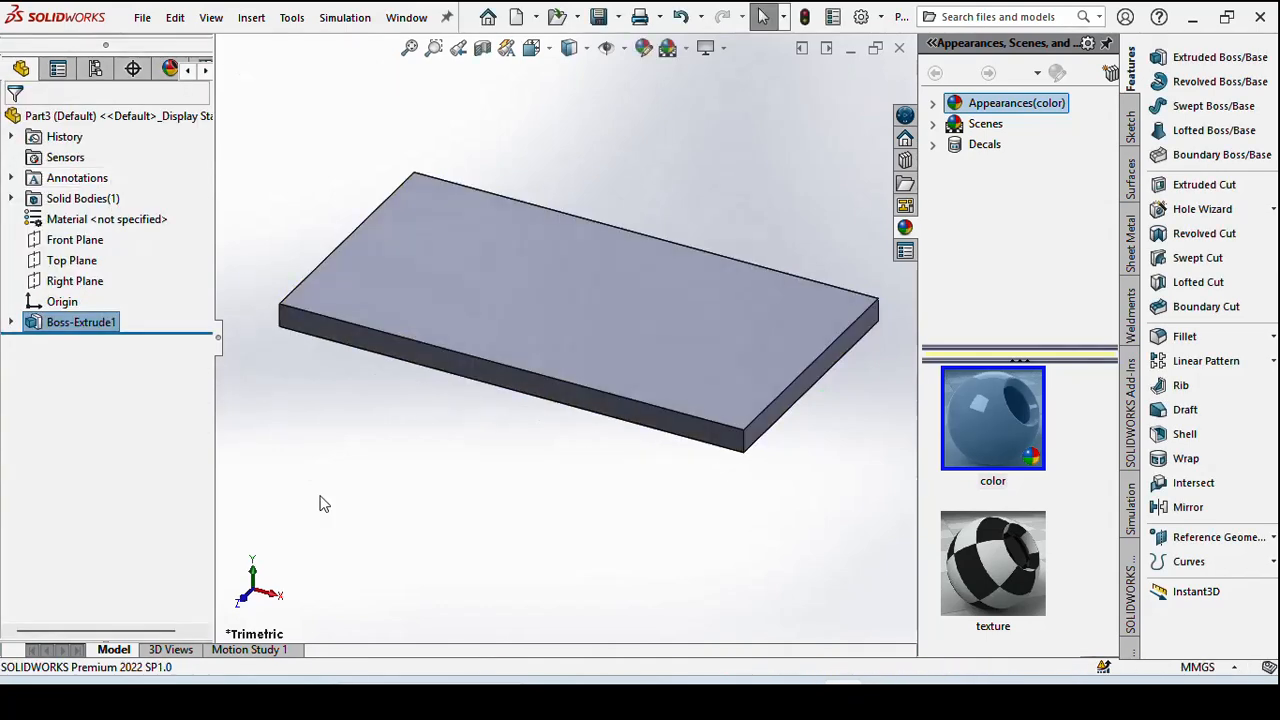
- On the plate's top face, sketch an open chain of four perpendicular lines from the front edge, ending in a horizontal segment about 46 mm long
{"action": "left_click", "coordinate": [590, 314]}
{"action": "left_click", "coordinate": [680, 264]}
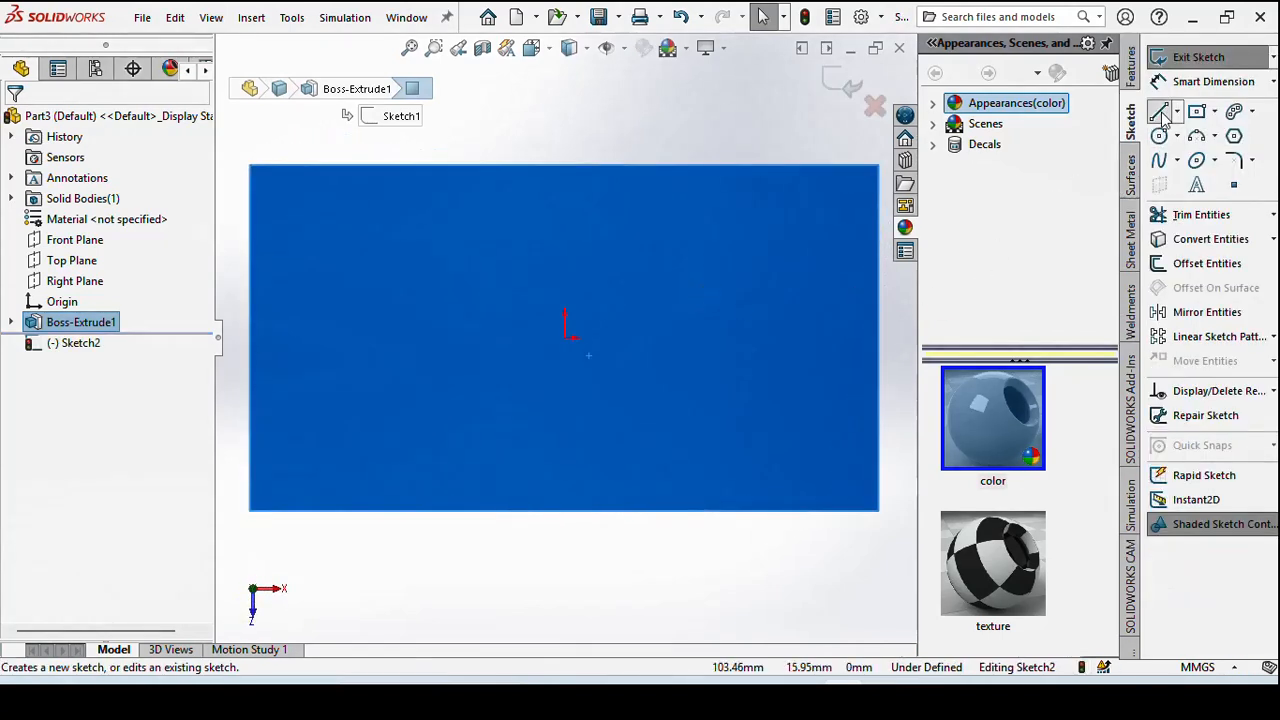
{"action": "left_click", "coordinate": [1160, 112]}
{"action": "left_click", "coordinate": [325, 511]}
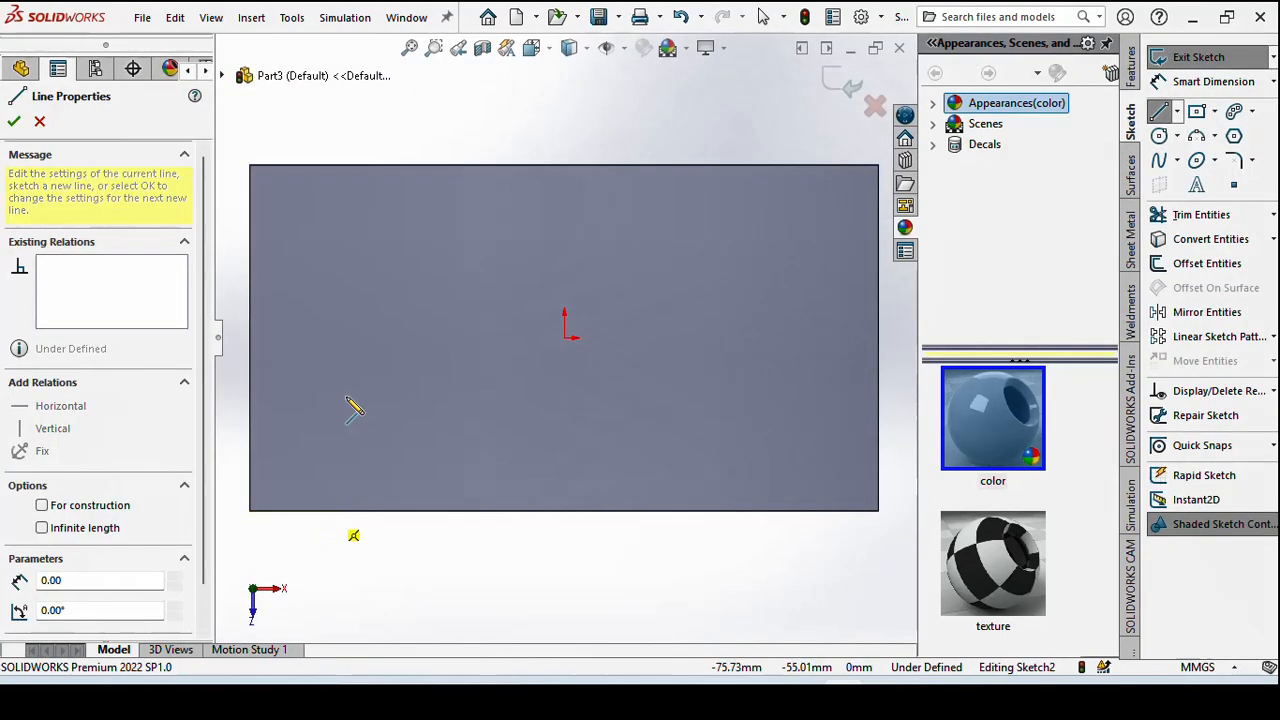
{"action": "left_click", "coordinate": [325, 211]}
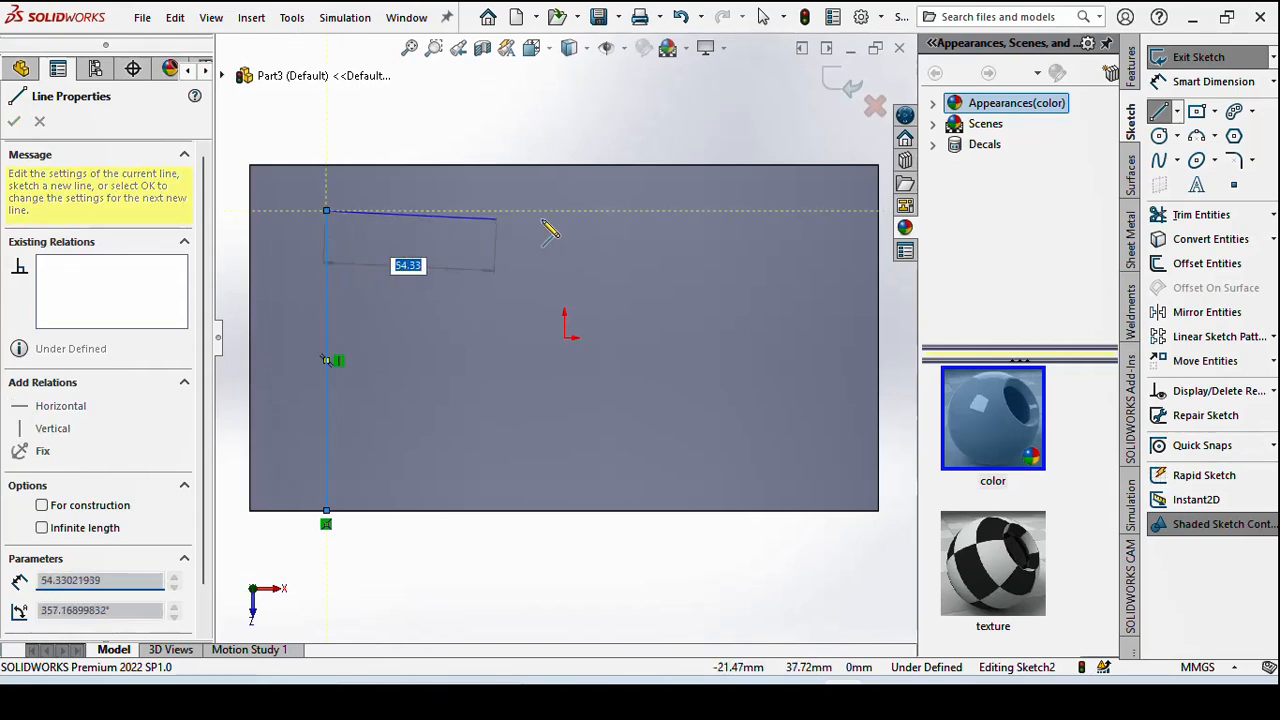
{"action": "left_click", "coordinate": [763, 211]}
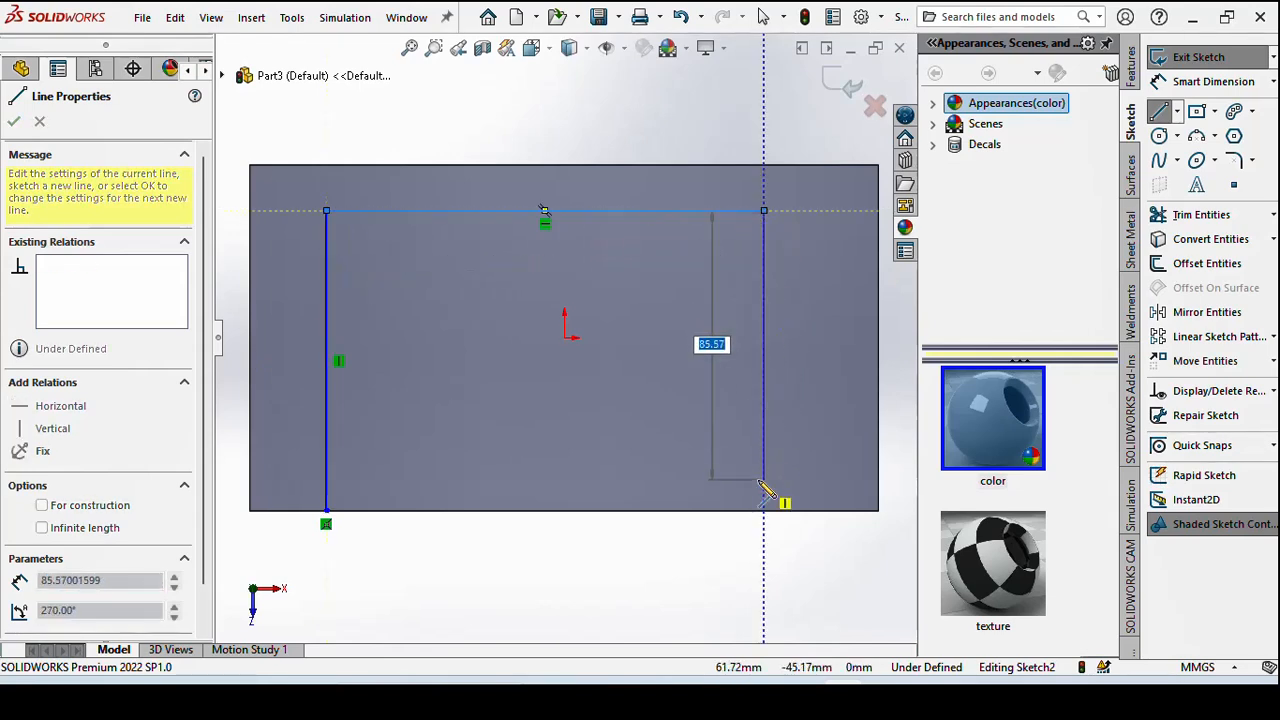
{"action": "left_click", "coordinate": [763, 450]}
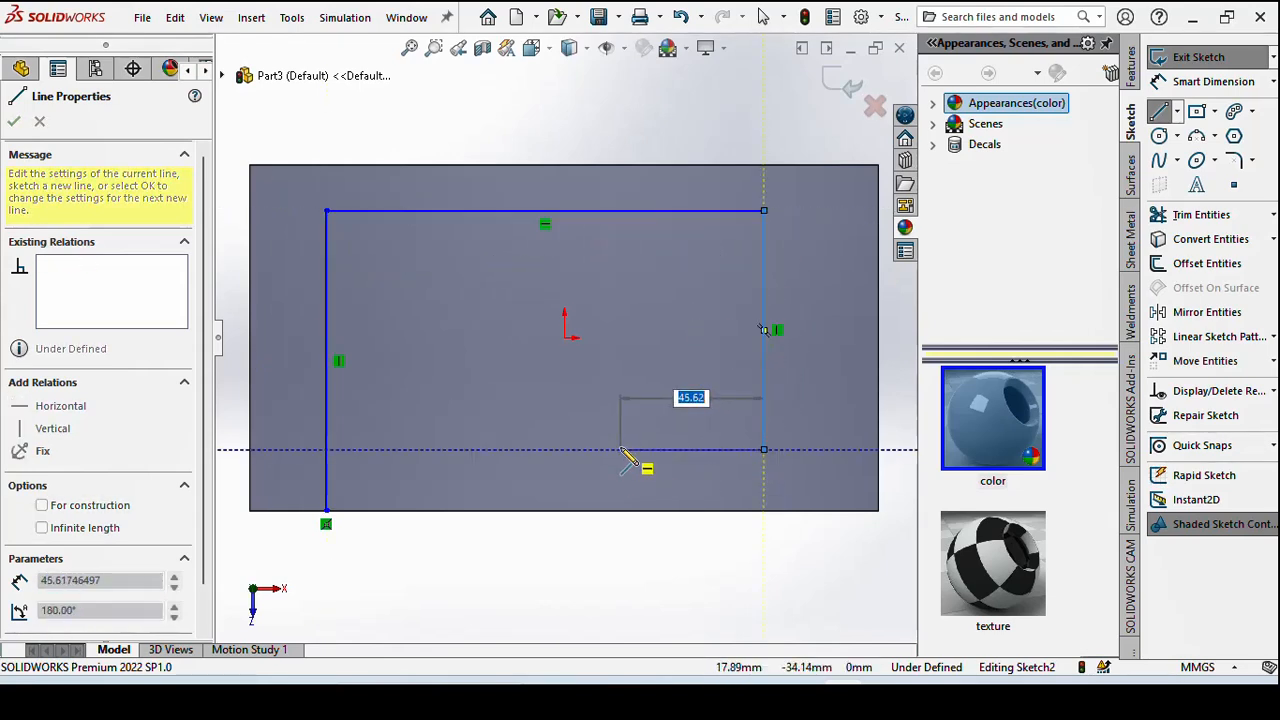
{"action": "left_click", "coordinate": [622, 450]}
{"action": "right_click", "coordinate": [622, 450]}
{"action": "left_click", "coordinate": [666, 462]}
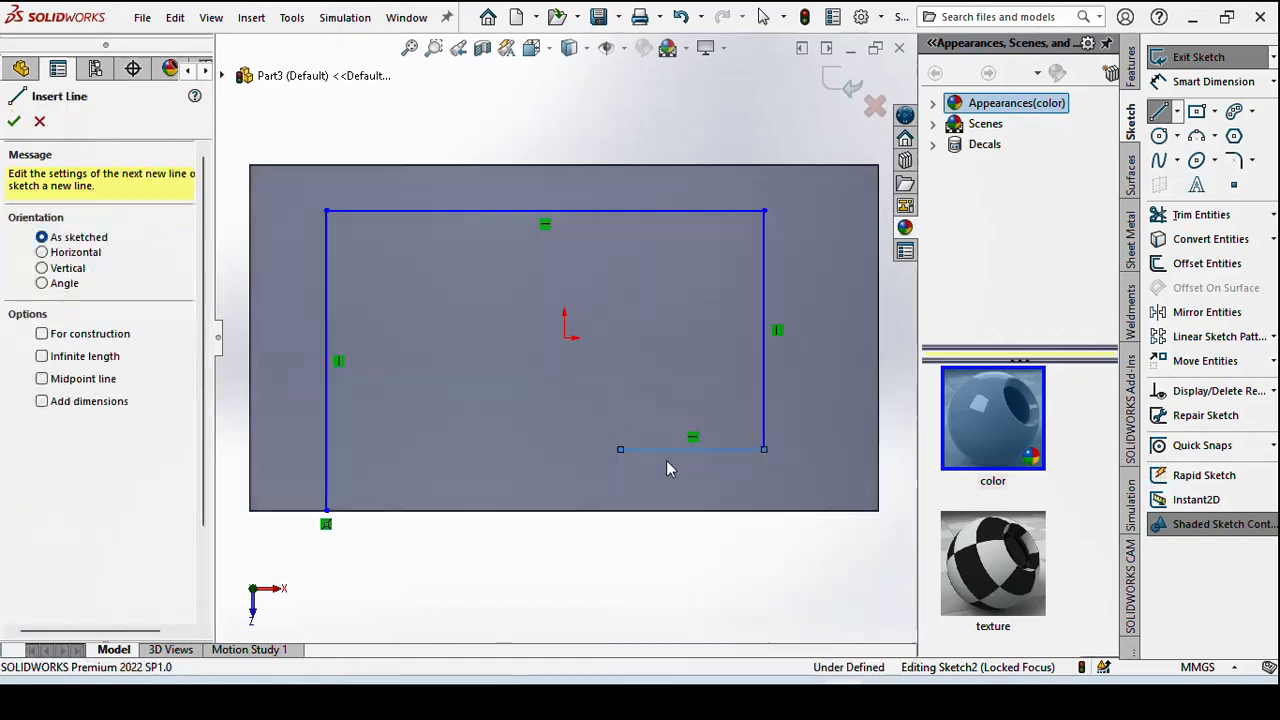
- Extrude the open line chain as a one-direction thin feature, 70 mm high and 10 mm thick, merged with the plate
{"action": "left_click", "coordinate": [1130, 70]}
{"action": "left_click", "coordinate": [1204, 57]}
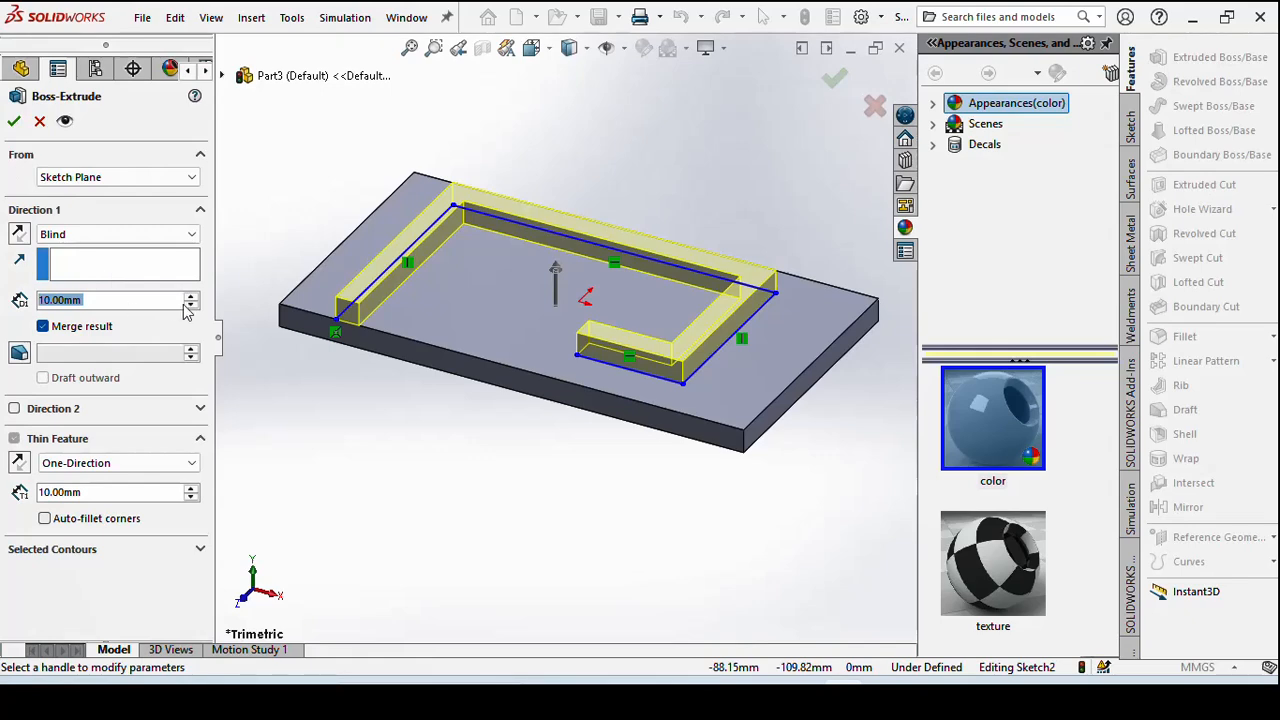
{"action": "left_click", "coordinate": [190, 298]}
{"action": "left_click", "coordinate": [190, 298]}
{"action": "left_click", "coordinate": [190, 298]}
{"action": "left_click", "coordinate": [190, 298]}
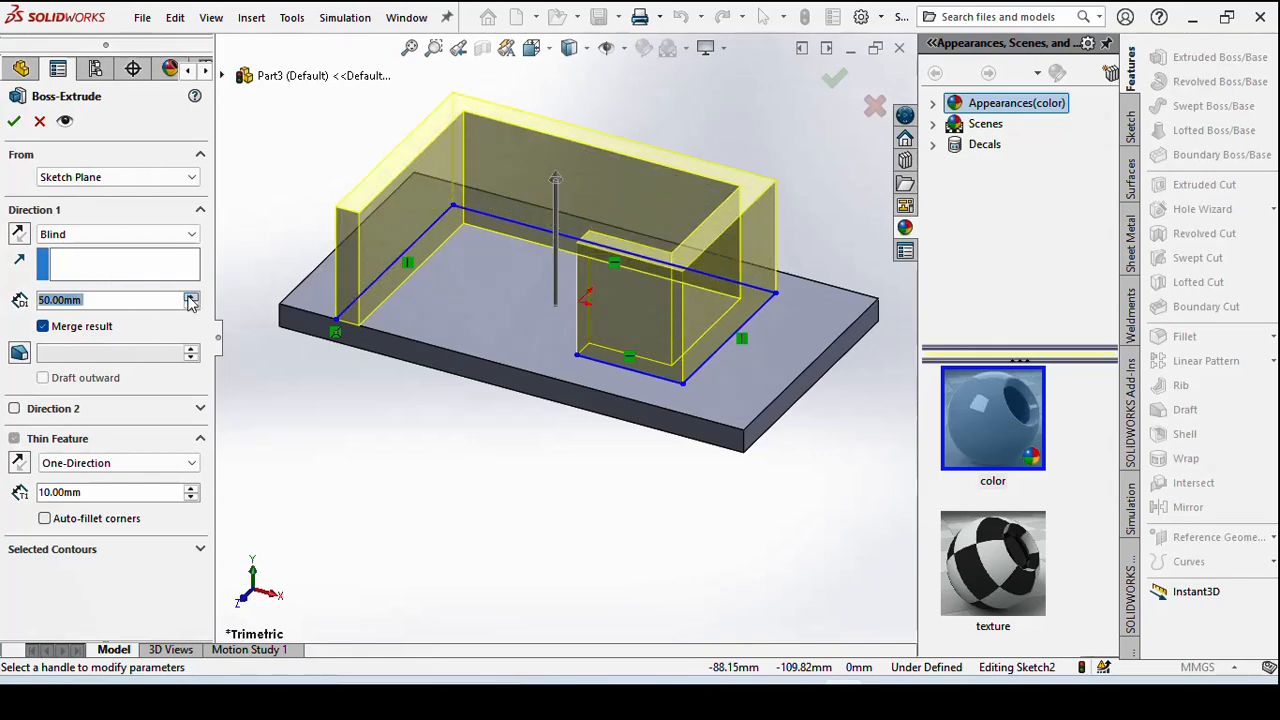
{"action": "left_click", "coordinate": [190, 298]}
{"action": "left_click", "coordinate": [190, 298]}
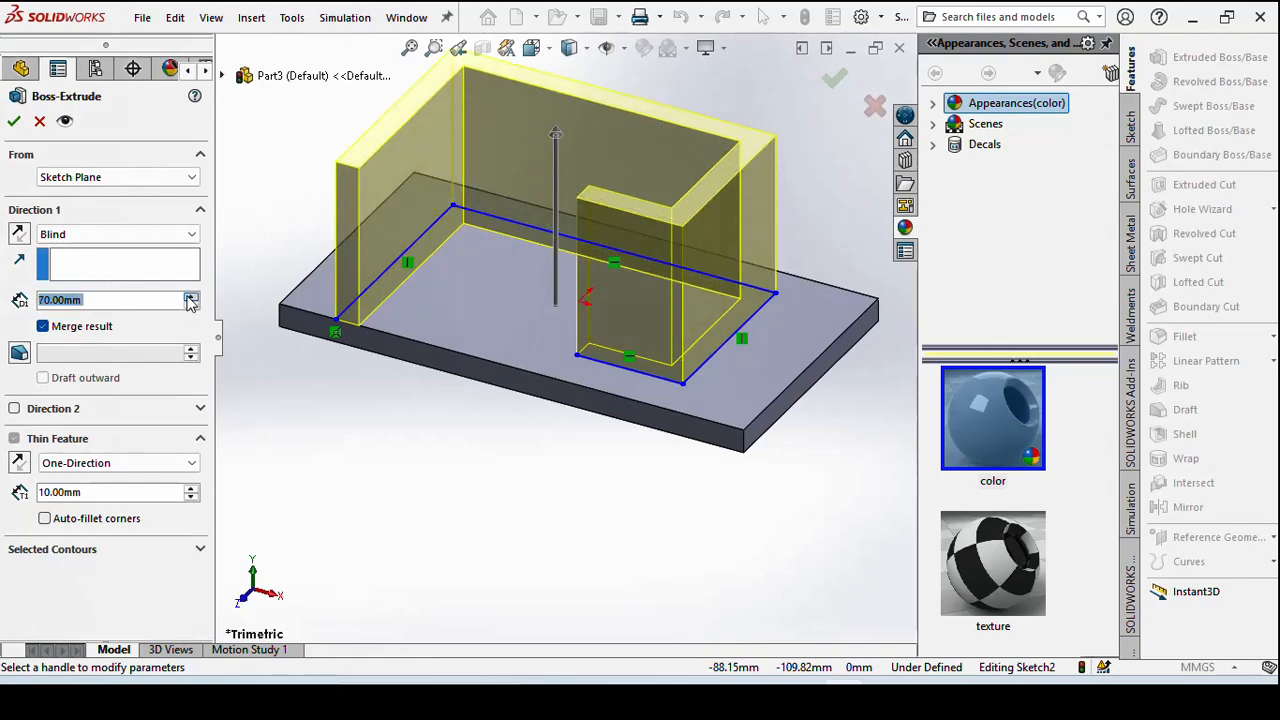
{"action": "left_click", "coordinate": [15, 121]}
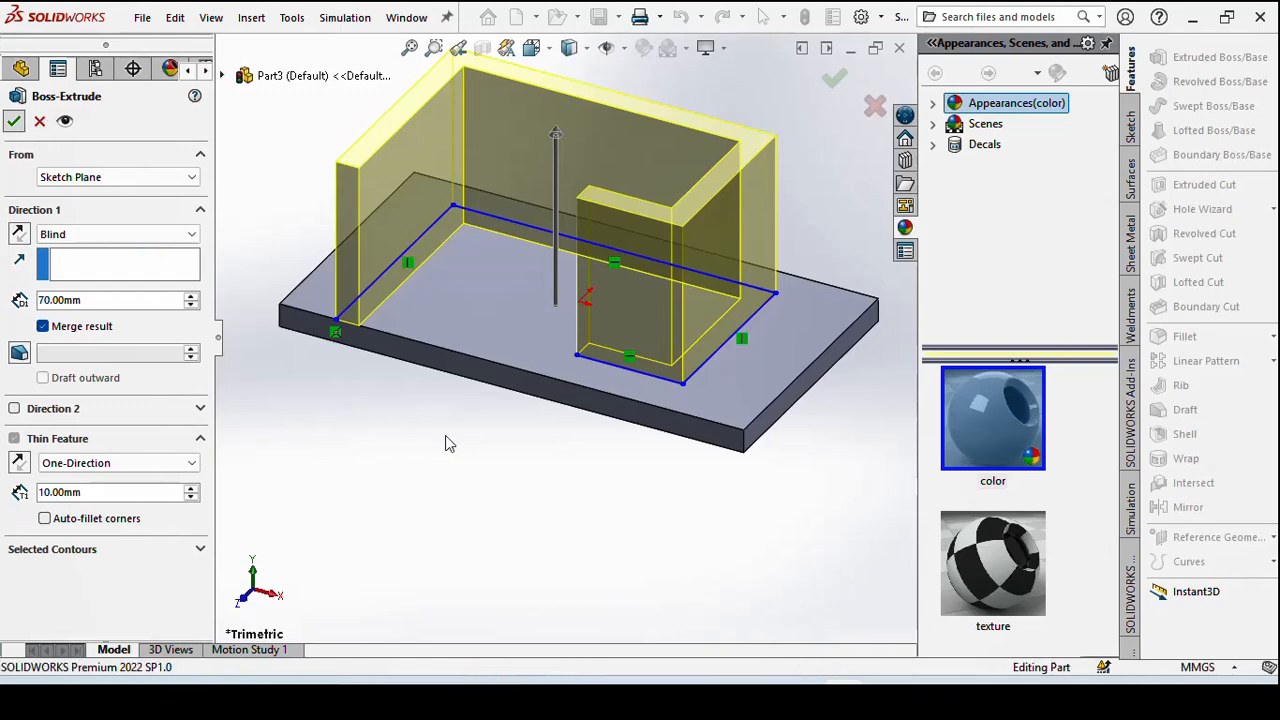
- Apply a light yellow color from the standard palette to the whole part
{"action": "scroll", "coordinate": [443, 490], "scroll_direction": "up", "scroll_amount": 5}
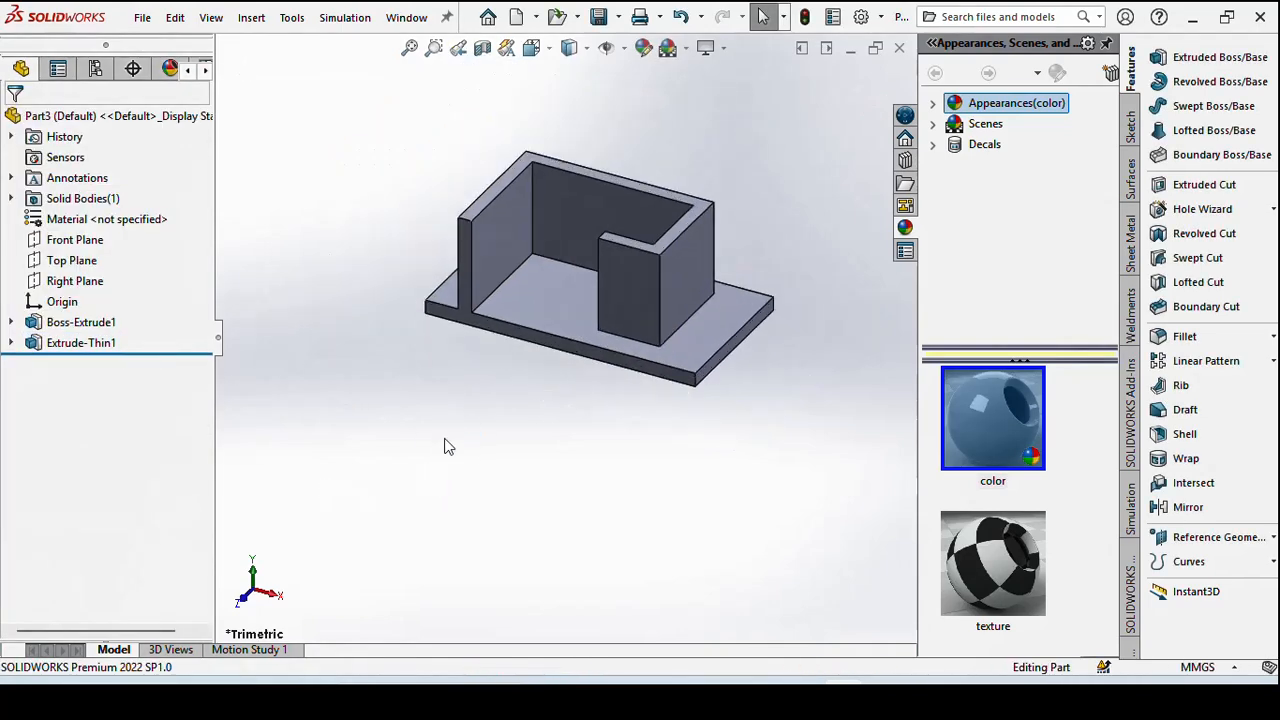
{"action": "scroll", "coordinate": [509, 338], "scroll_direction": "down", "scroll_amount": 2}
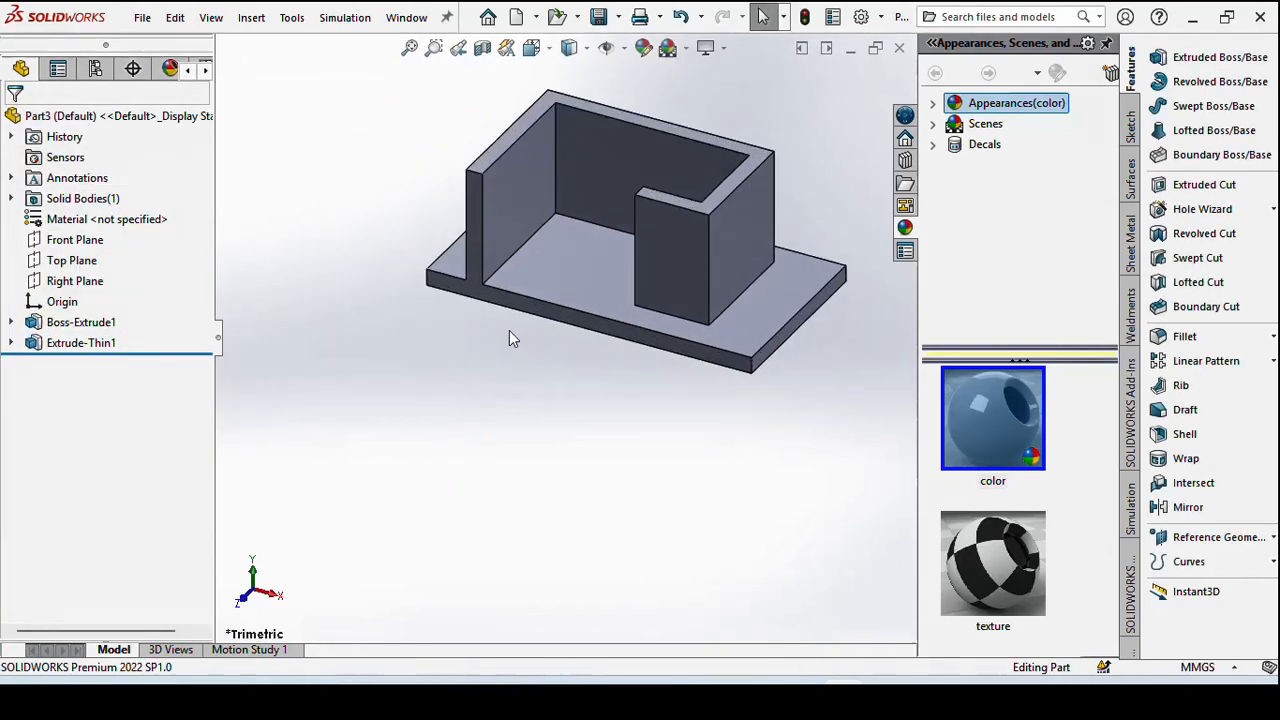
{"action": "left_click", "coordinate": [637, 57]}
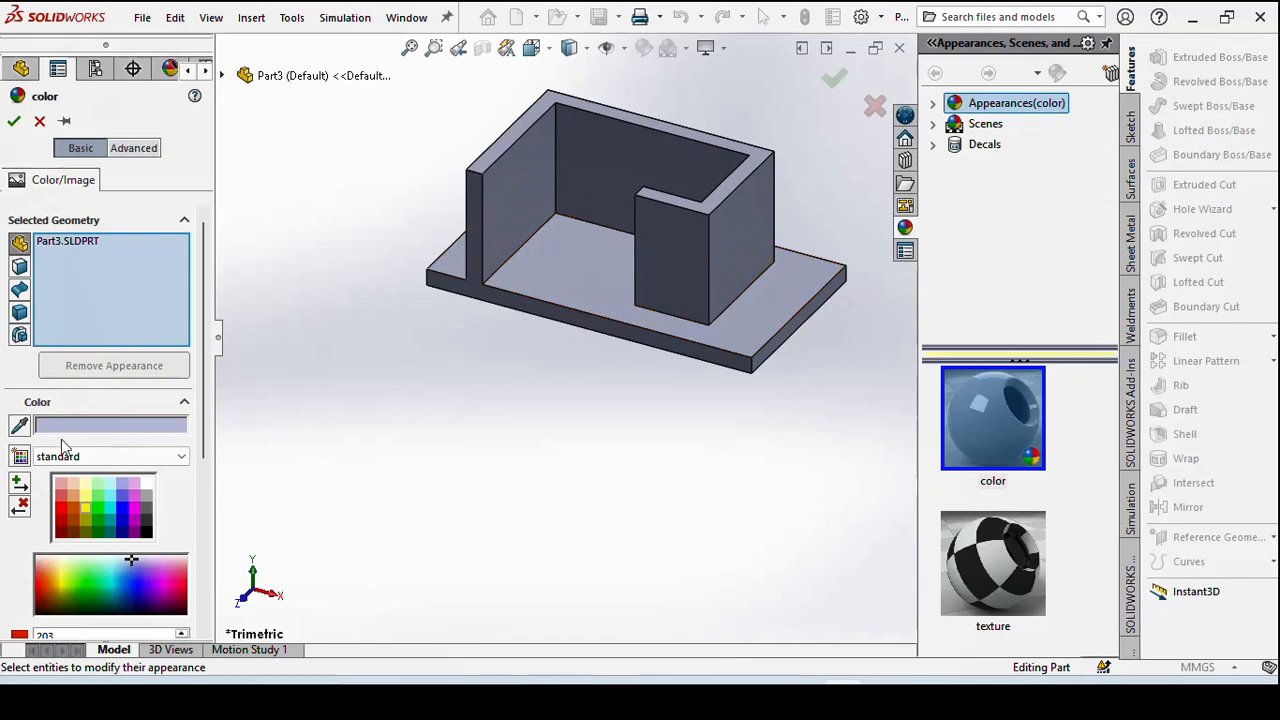
{"action": "left_click", "coordinate": [85, 496]}
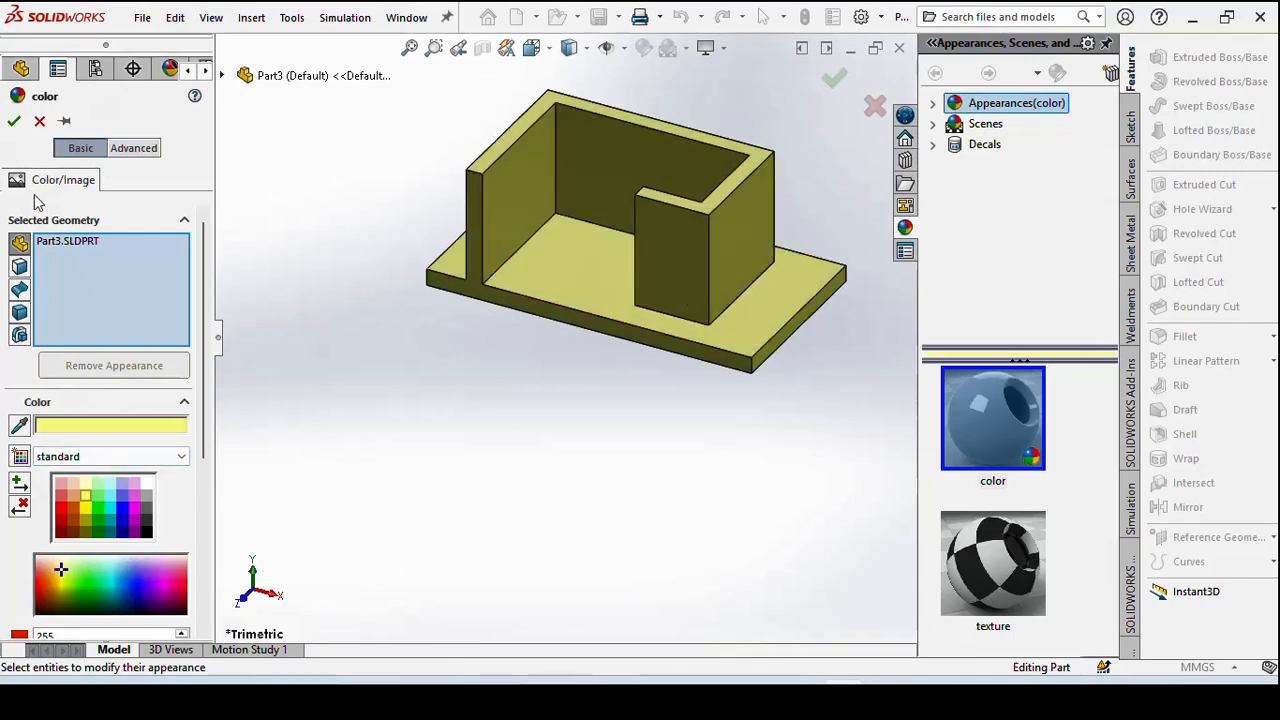
{"action": "left_click", "coordinate": [13, 121]}
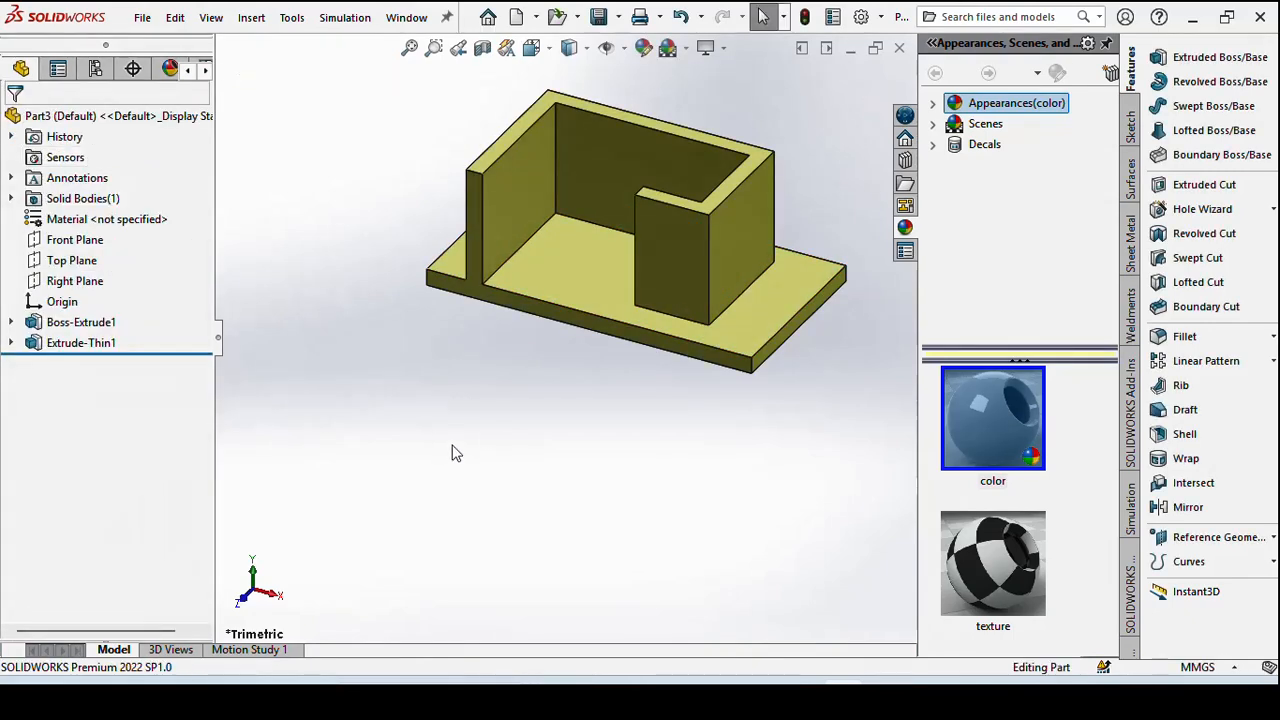
- Create a reference plane offset 10 mm from the Front Plane, with the offset direction flipped
{"action": "scroll", "coordinate": [570, 398], "scroll_direction": "up", "scroll_amount": 2}
{"action": "scroll", "coordinate": [667, 382], "scroll_direction": "down", "scroll_amount": 1}
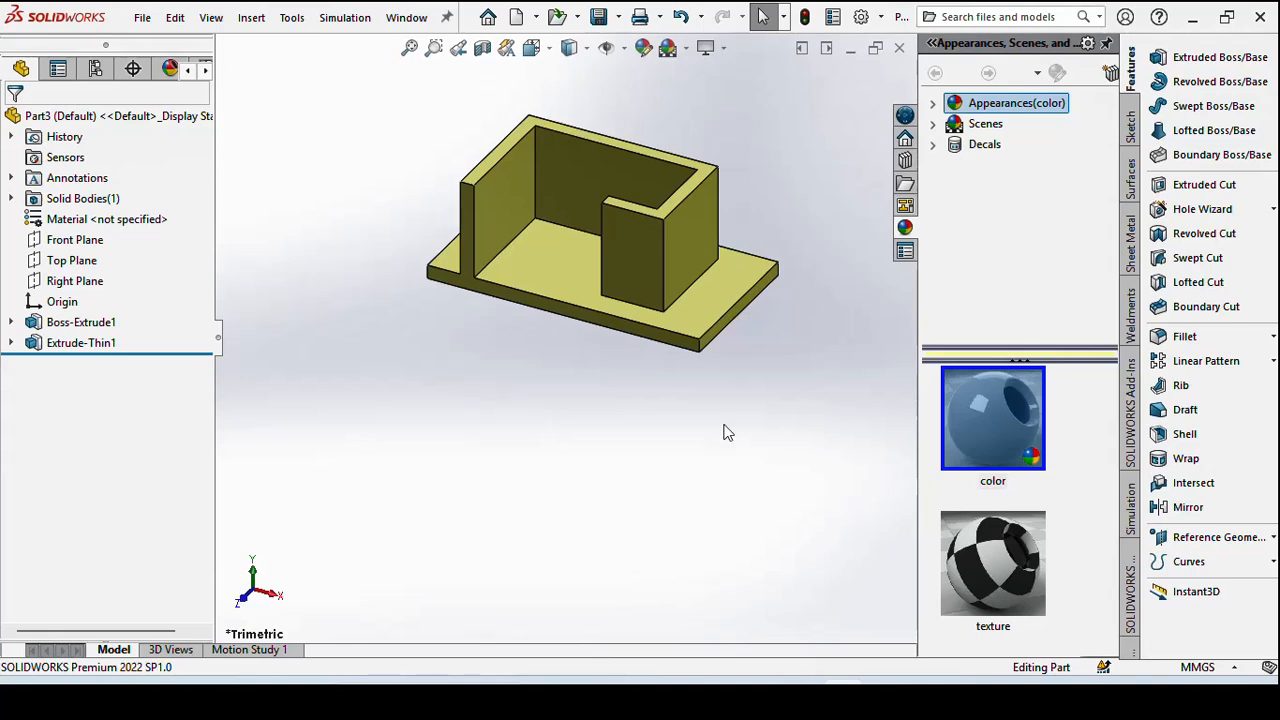
{"action": "left_click", "coordinate": [1274, 539]}
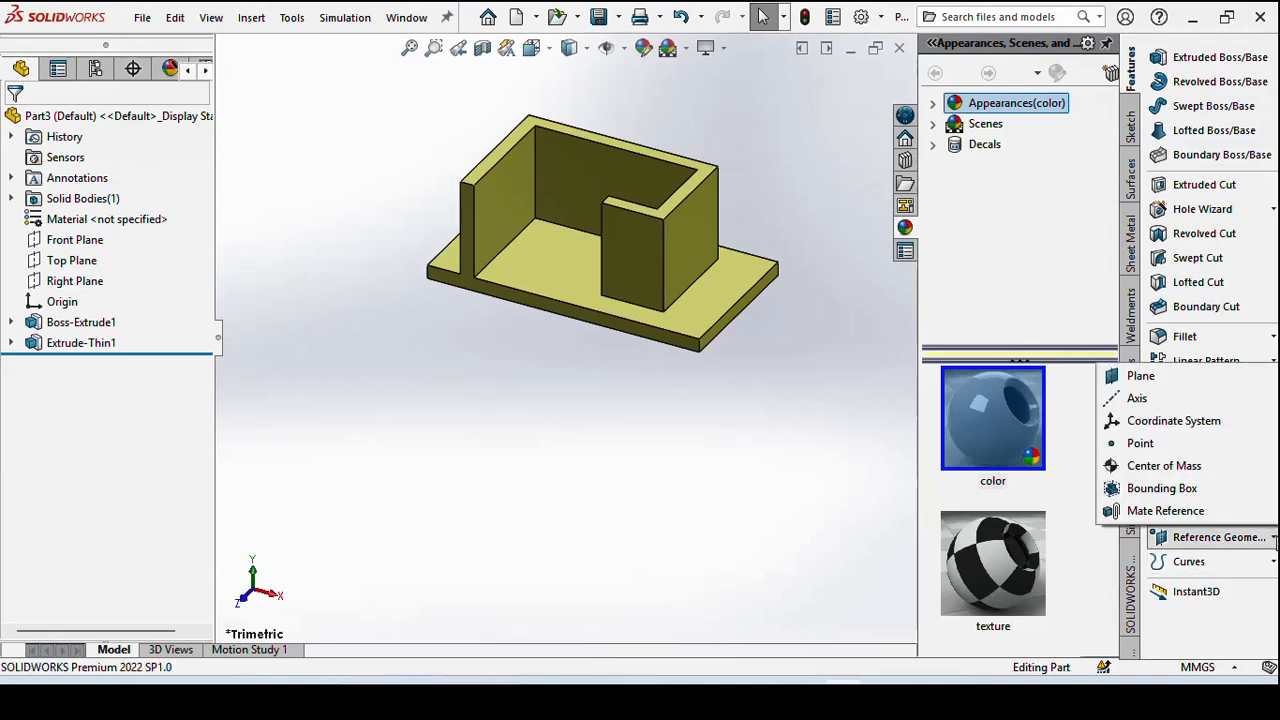
{"action": "left_click", "coordinate": [1150, 379]}
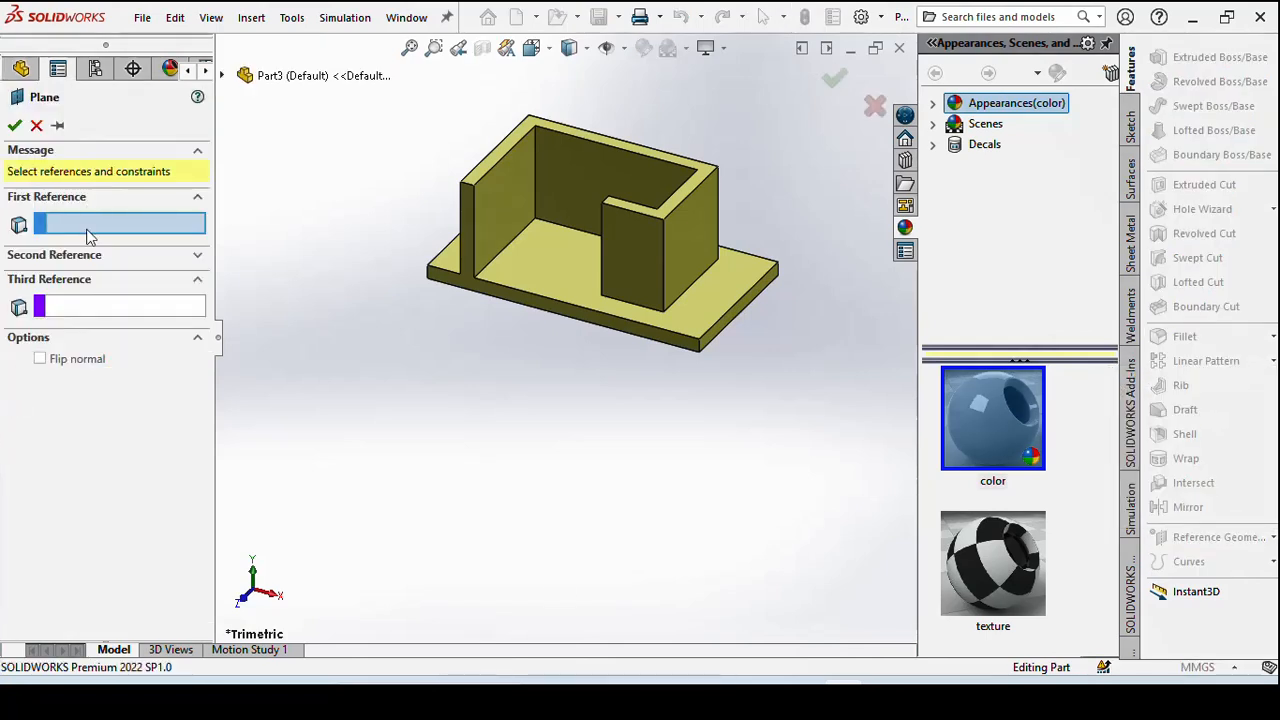
{"action": "left_click", "coordinate": [223, 77]}
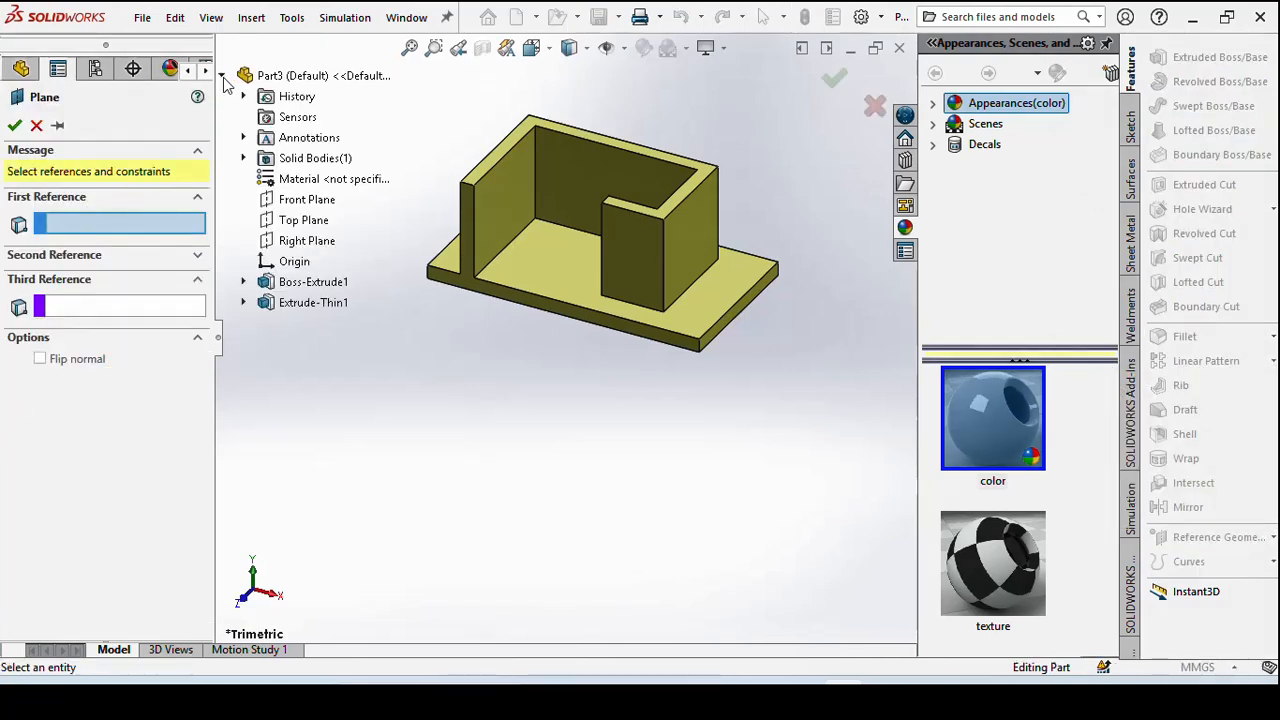
{"action": "left_click", "coordinate": [307, 199]}
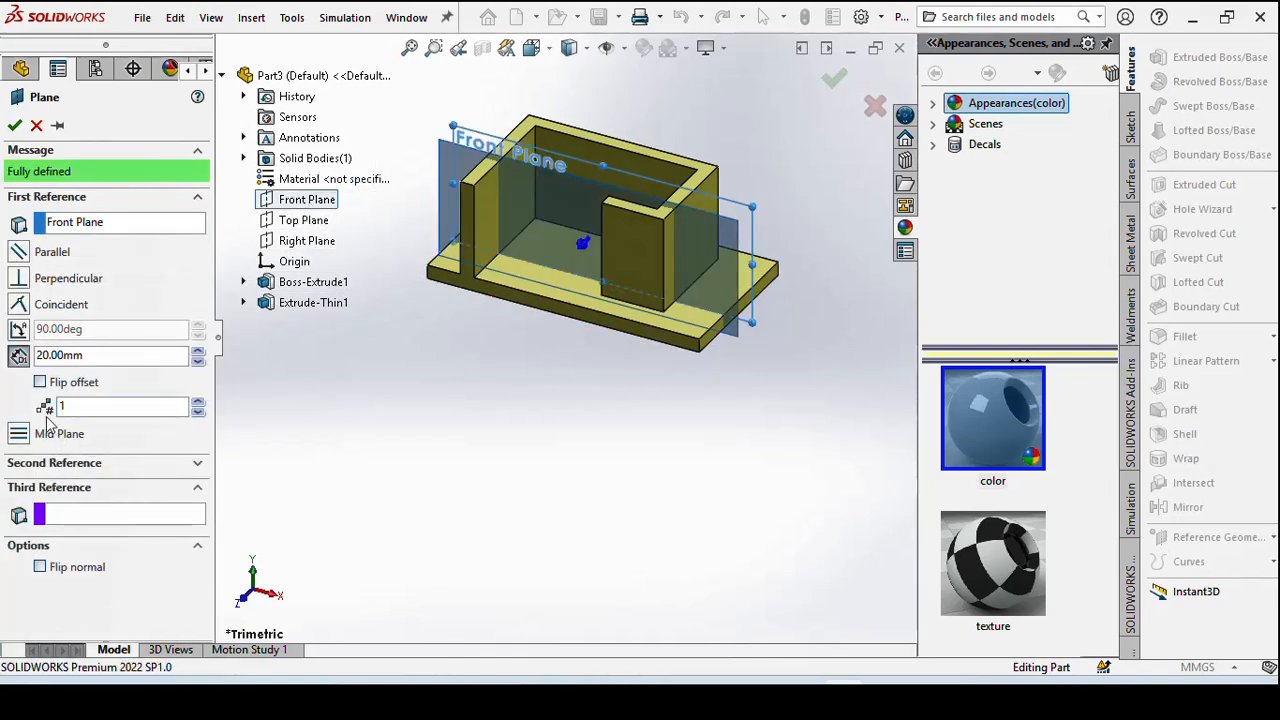
{"action": "left_click", "coordinate": [198, 350]}
{"action": "left_click", "coordinate": [198, 350]}
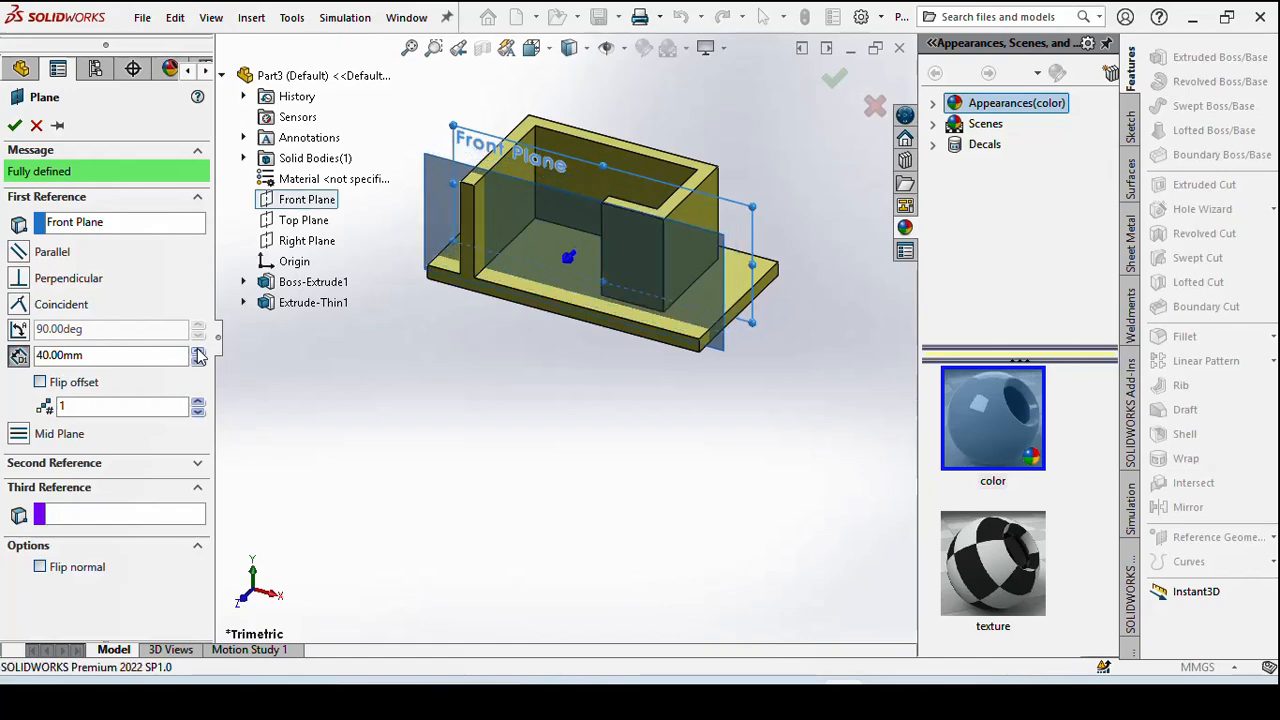
{"action": "left_click", "coordinate": [198, 350]}
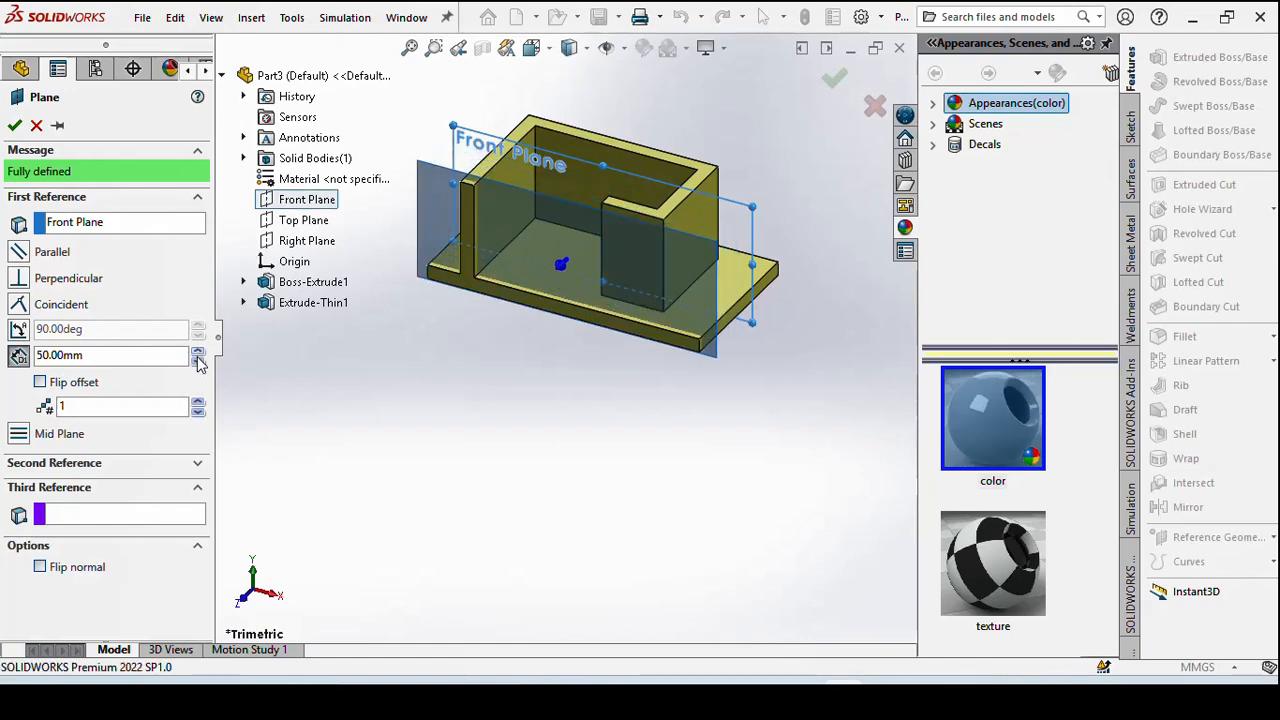
{"action": "left_click", "coordinate": [40, 382]}
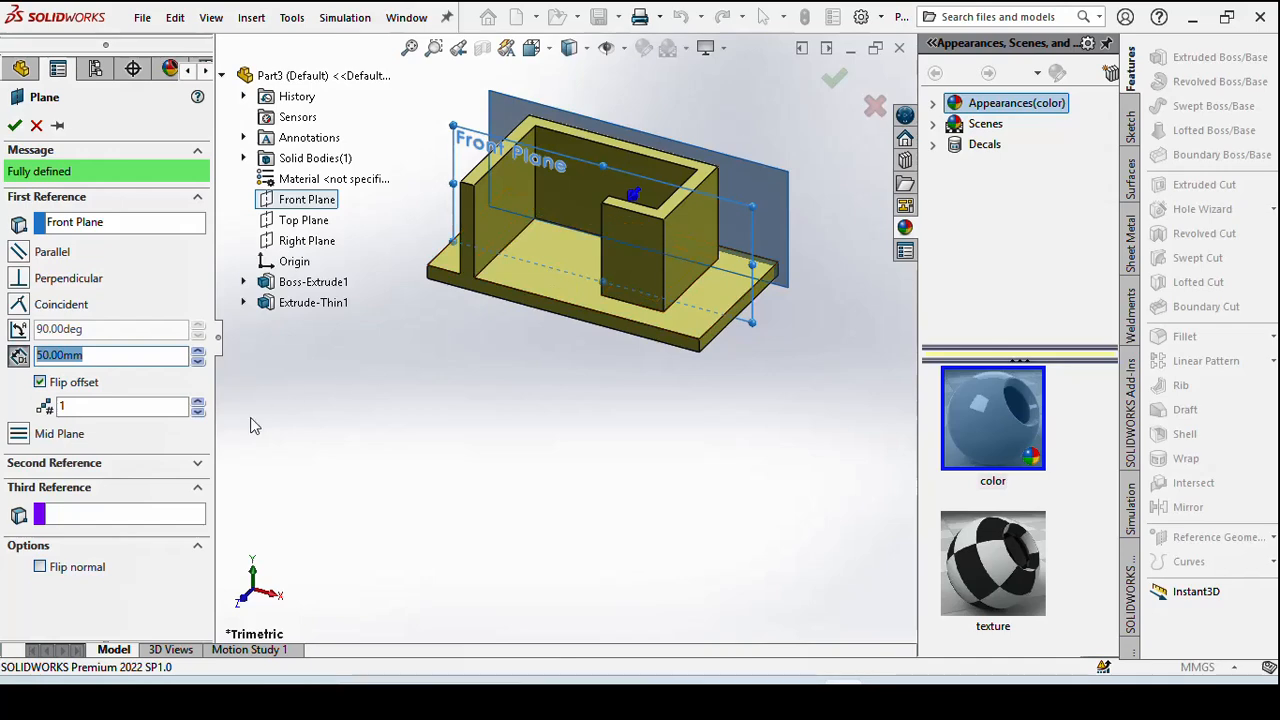
{"action": "left_click", "coordinate": [199, 361]}
{"action": "left_click", "coordinate": [199, 361]}
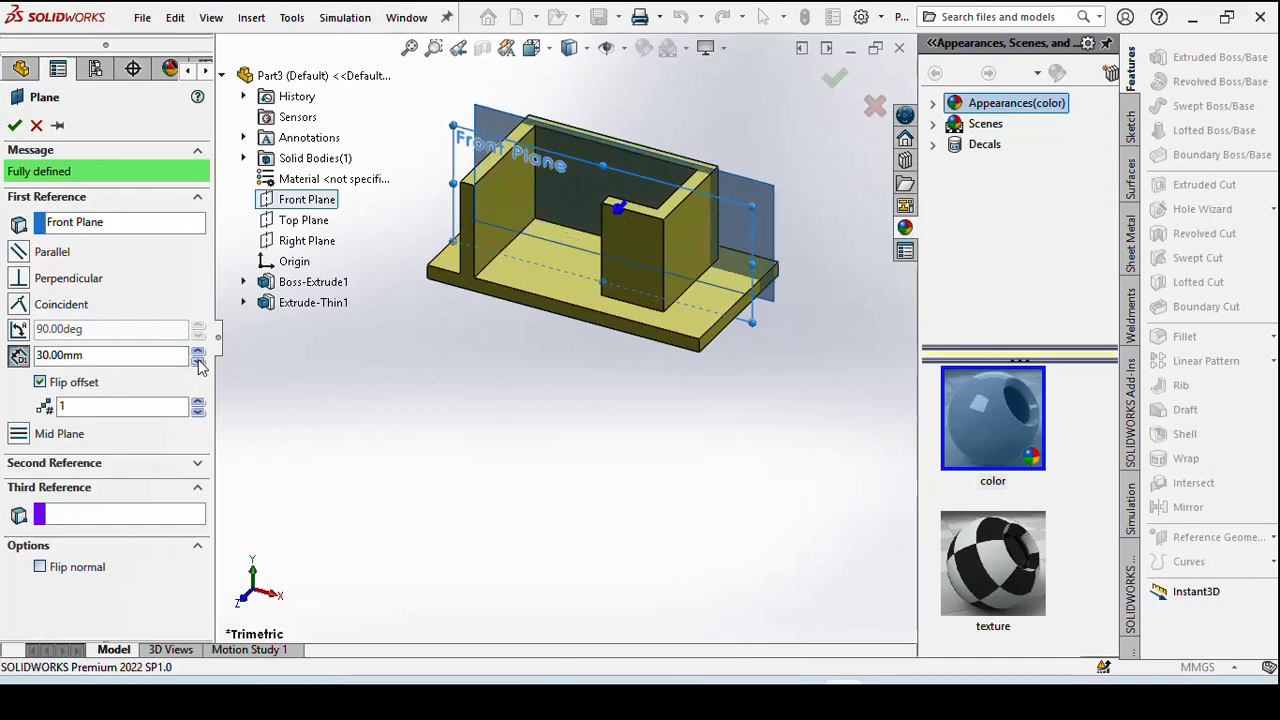
{"action": "left_click", "coordinate": [199, 361]}
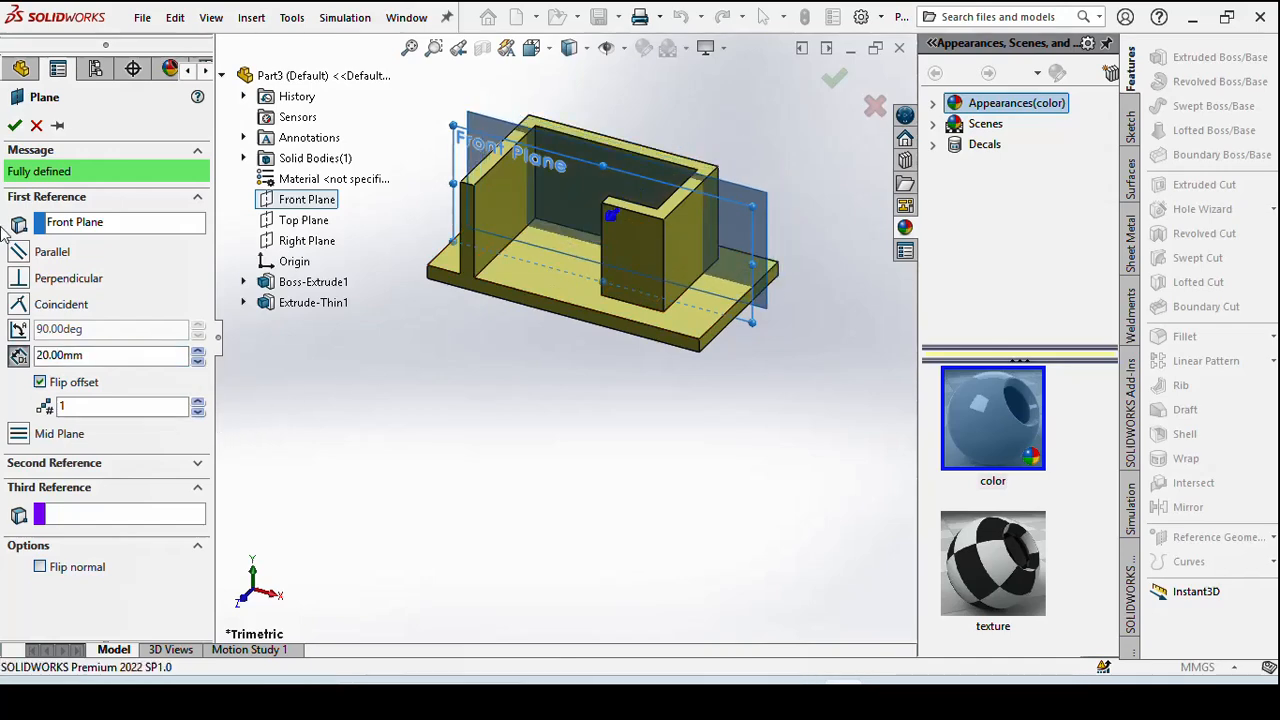
{"action": "left_click", "coordinate": [198, 361]}
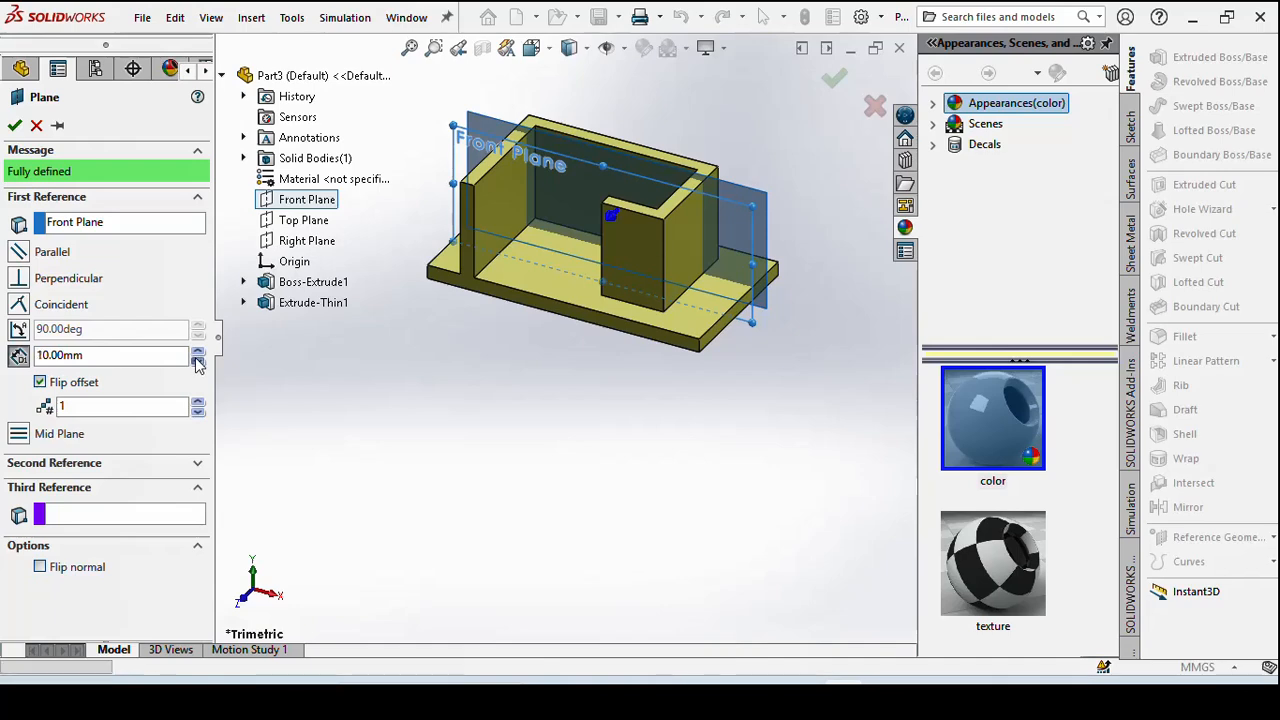
{"action": "left_click", "coordinate": [15, 125]}
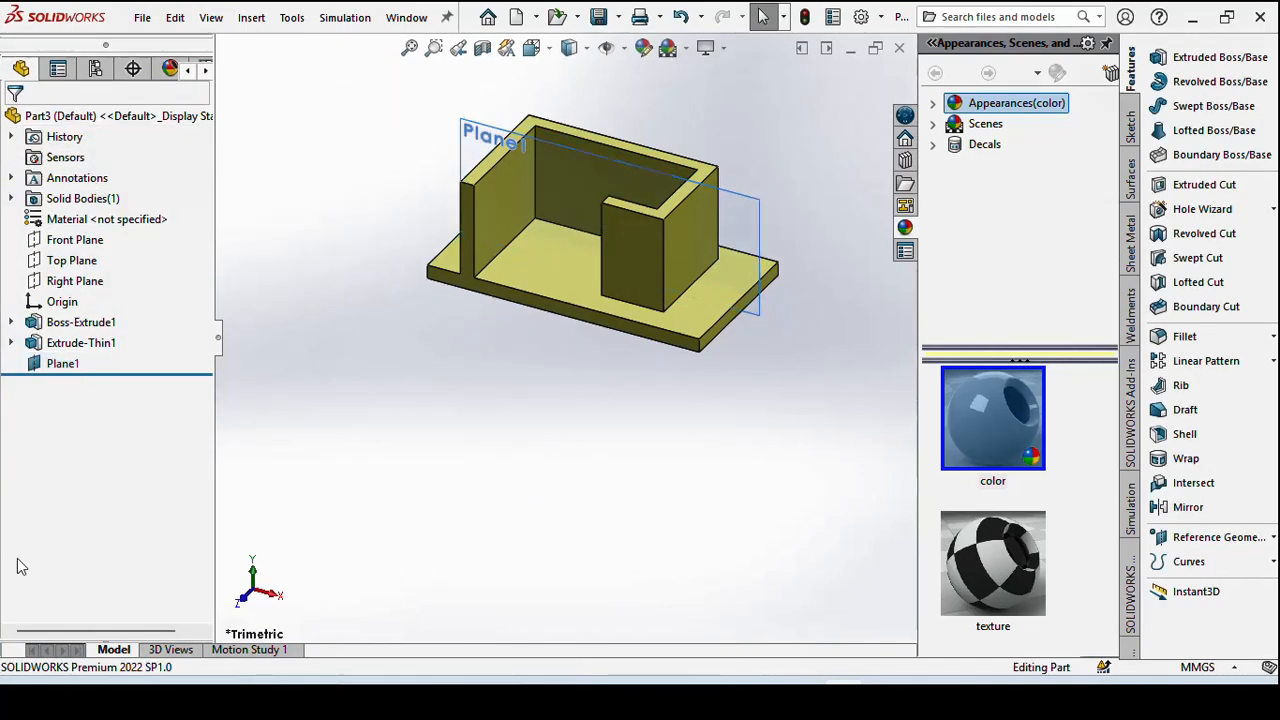
- On the new offset plane, sketch an open eleven-point spline that starts below the base plate, loops around the walls and ends below the plate
{"action": "left_click", "coordinate": [64, 364]}
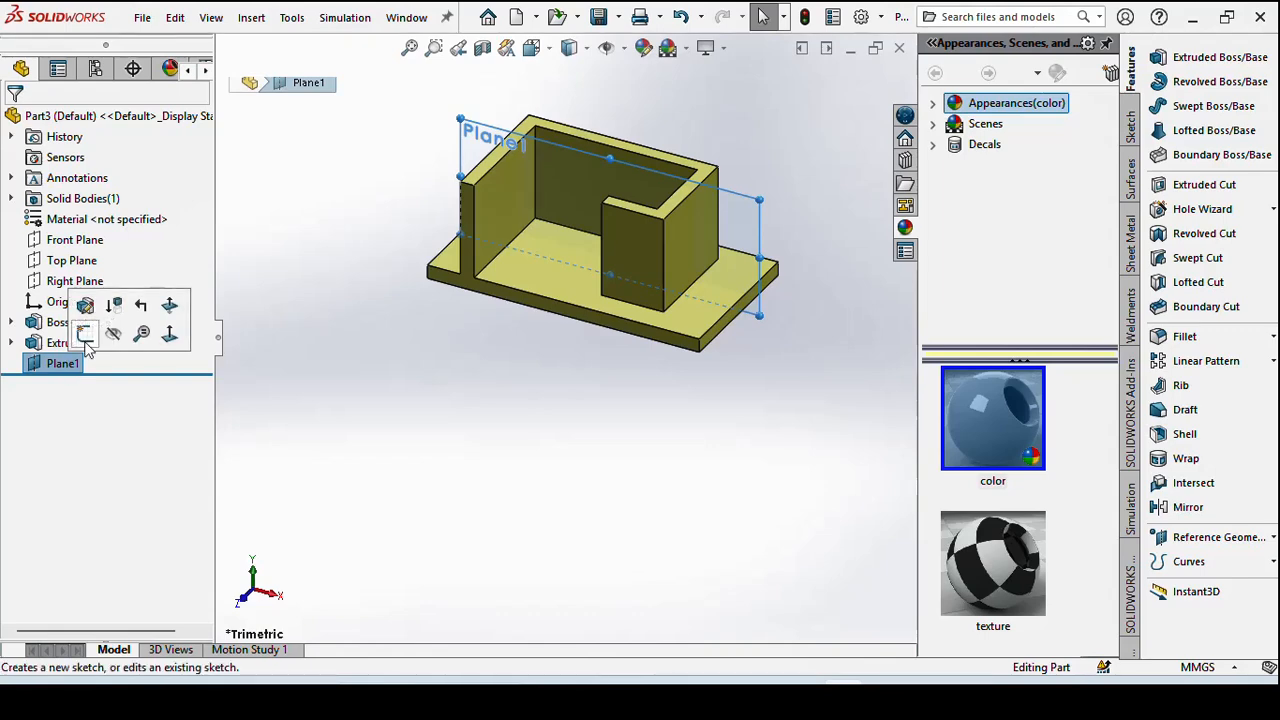
{"action": "left_click", "coordinate": [85, 337]}
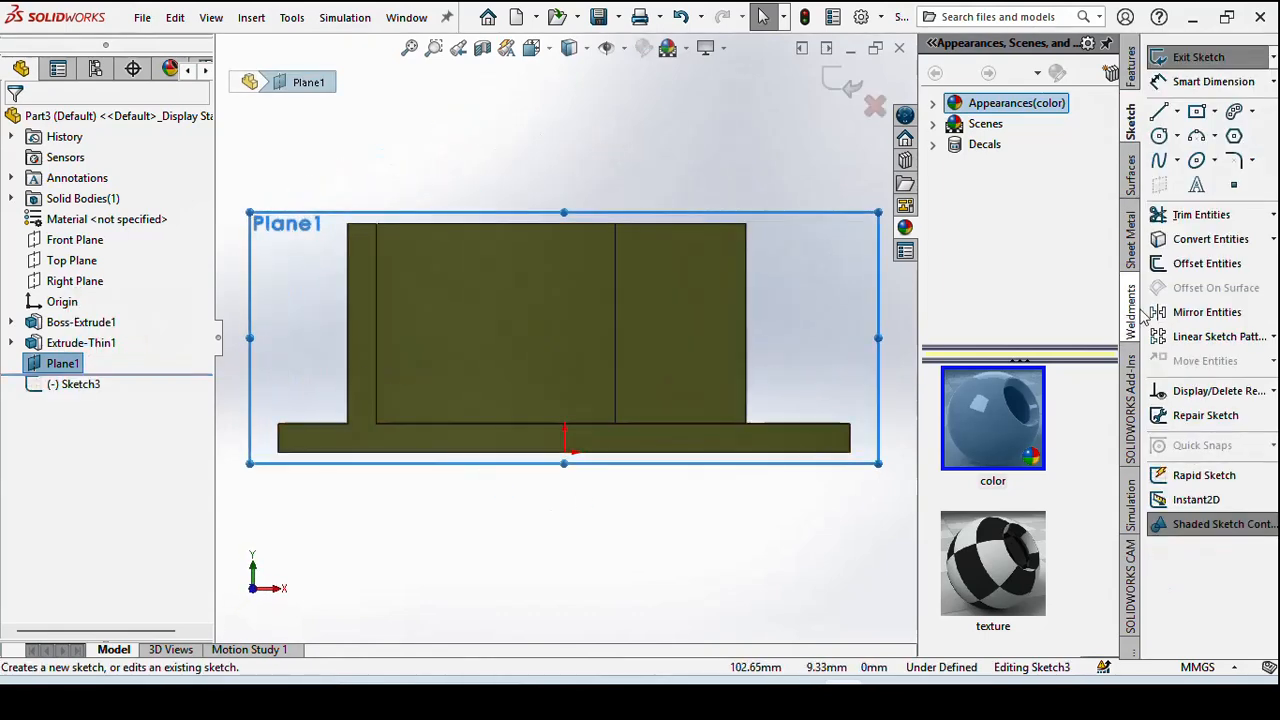
{"action": "left_click", "coordinate": [1158, 160]}
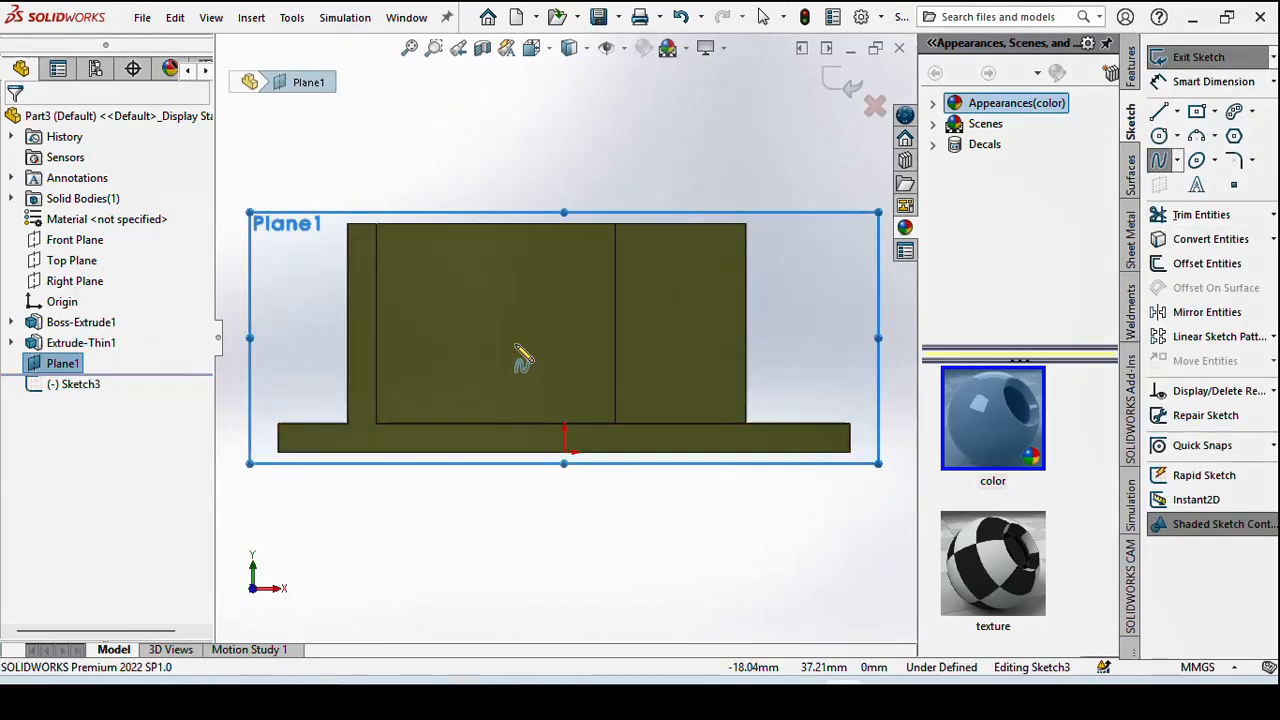
{"action": "left_click", "coordinate": [557, 530]}
{"action": "left_click", "coordinate": [547, 367]}
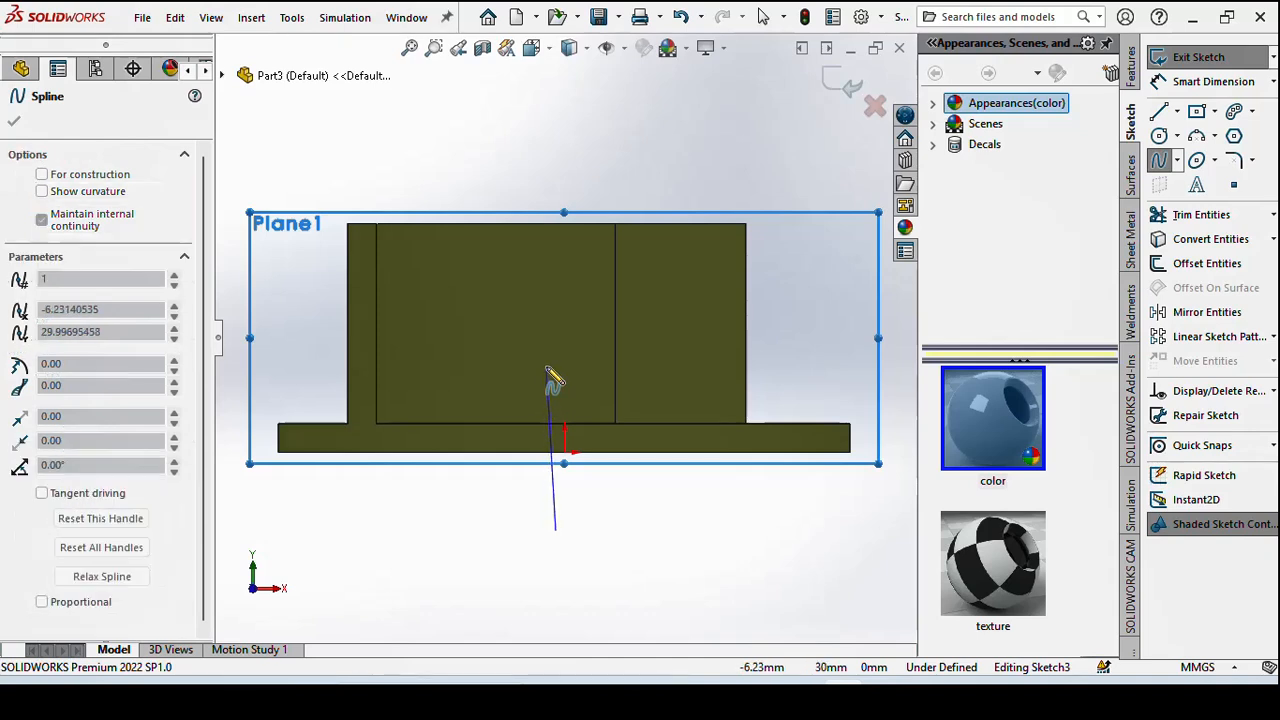
{"action": "left_click", "coordinate": [390, 352]}
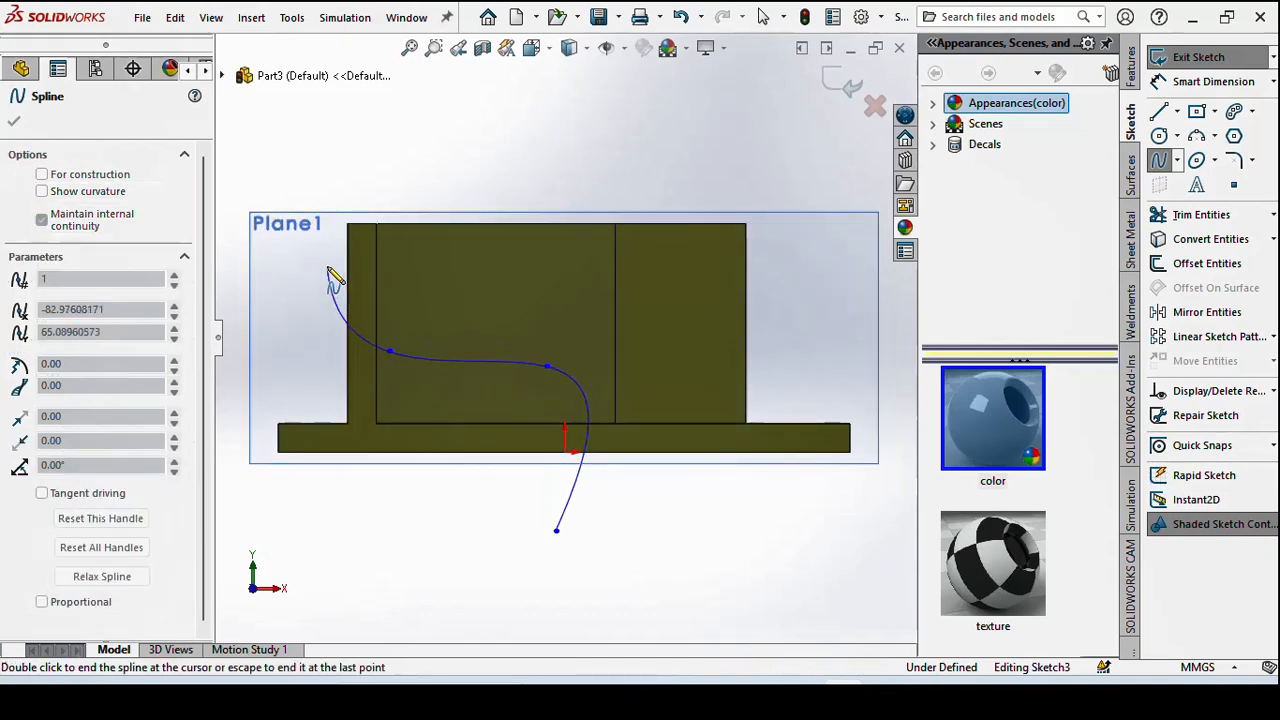
{"action": "left_click", "coordinate": [328, 265]}
{"action": "left_click", "coordinate": [342, 186]}
{"action": "left_click", "coordinate": [549, 166]}
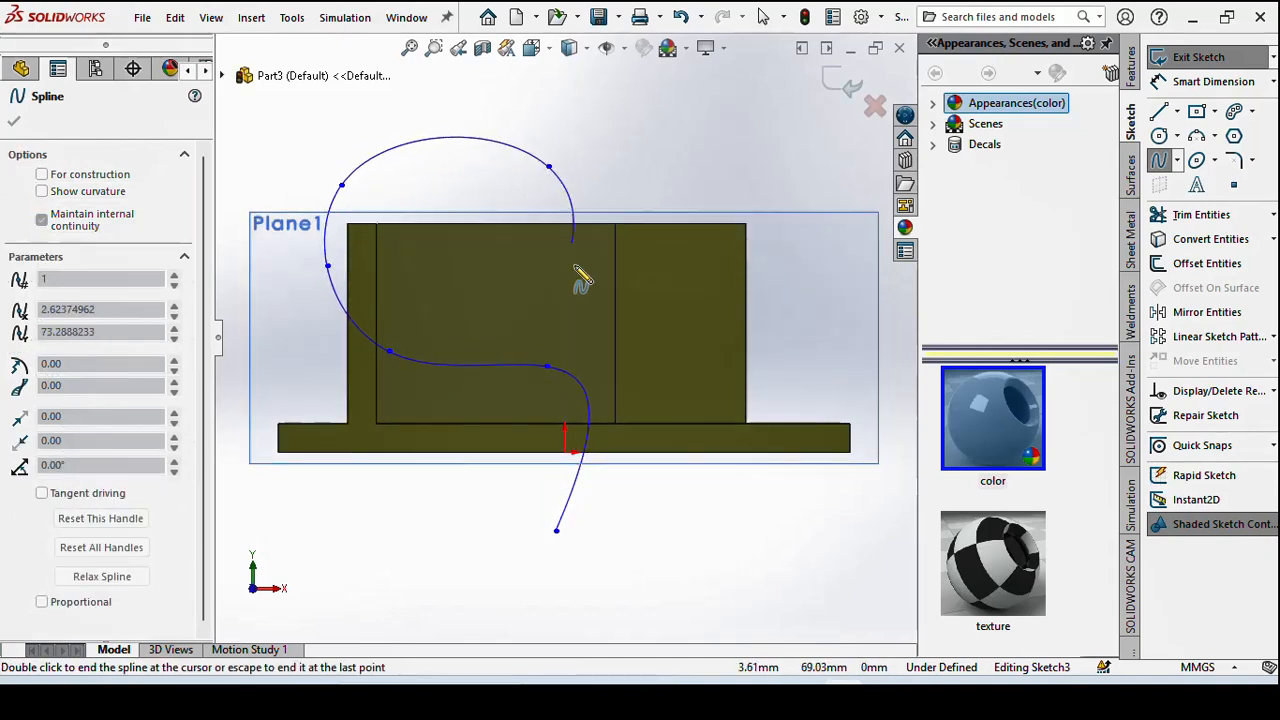
{"action": "left_click", "coordinate": [563, 281]}
{"action": "left_click", "coordinate": [709, 277]}
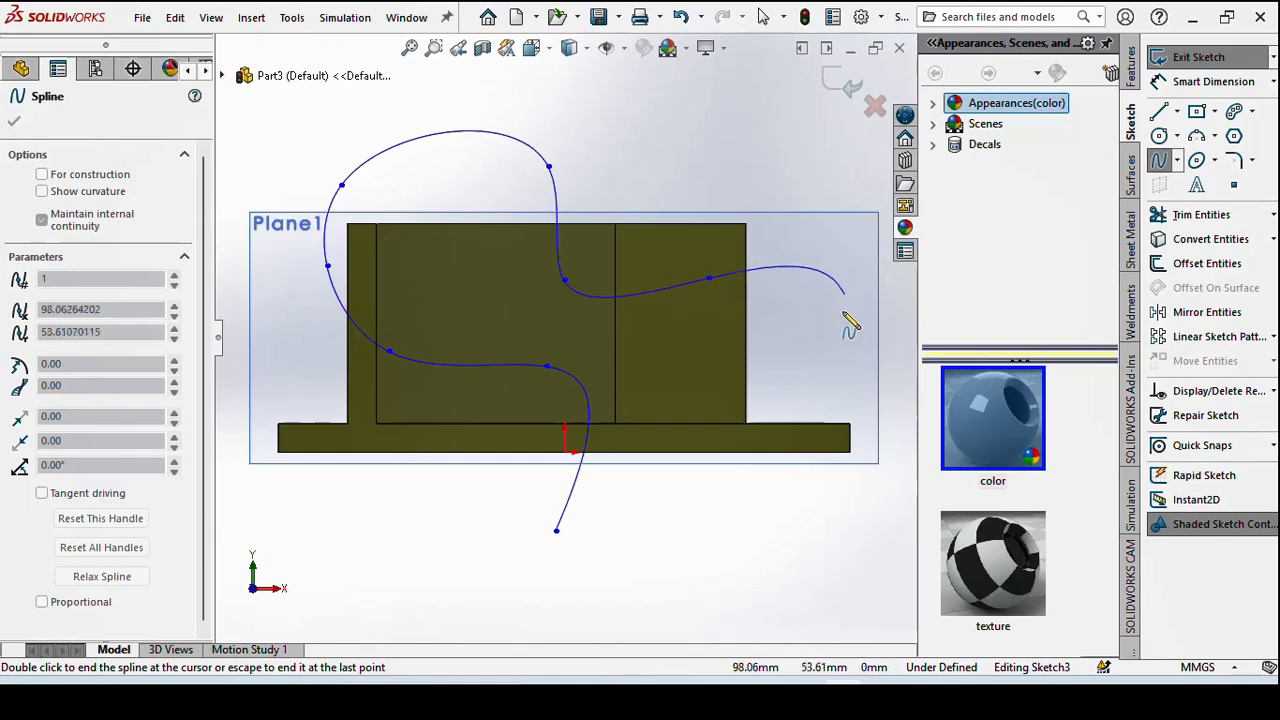
{"action": "left_click", "coordinate": [843, 317]}
{"action": "left_click", "coordinate": [825, 519]}
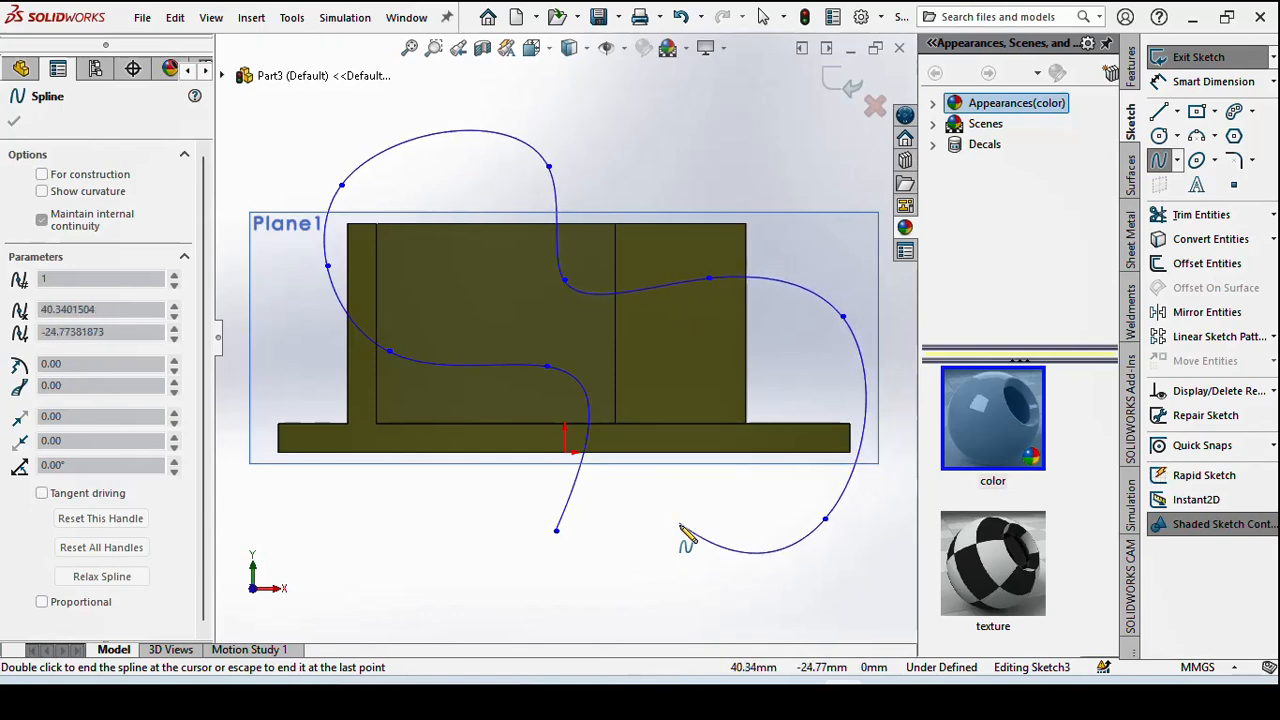
{"action": "right_click", "coordinate": [680, 531]}
{"action": "left_click", "coordinate": [723, 536]}
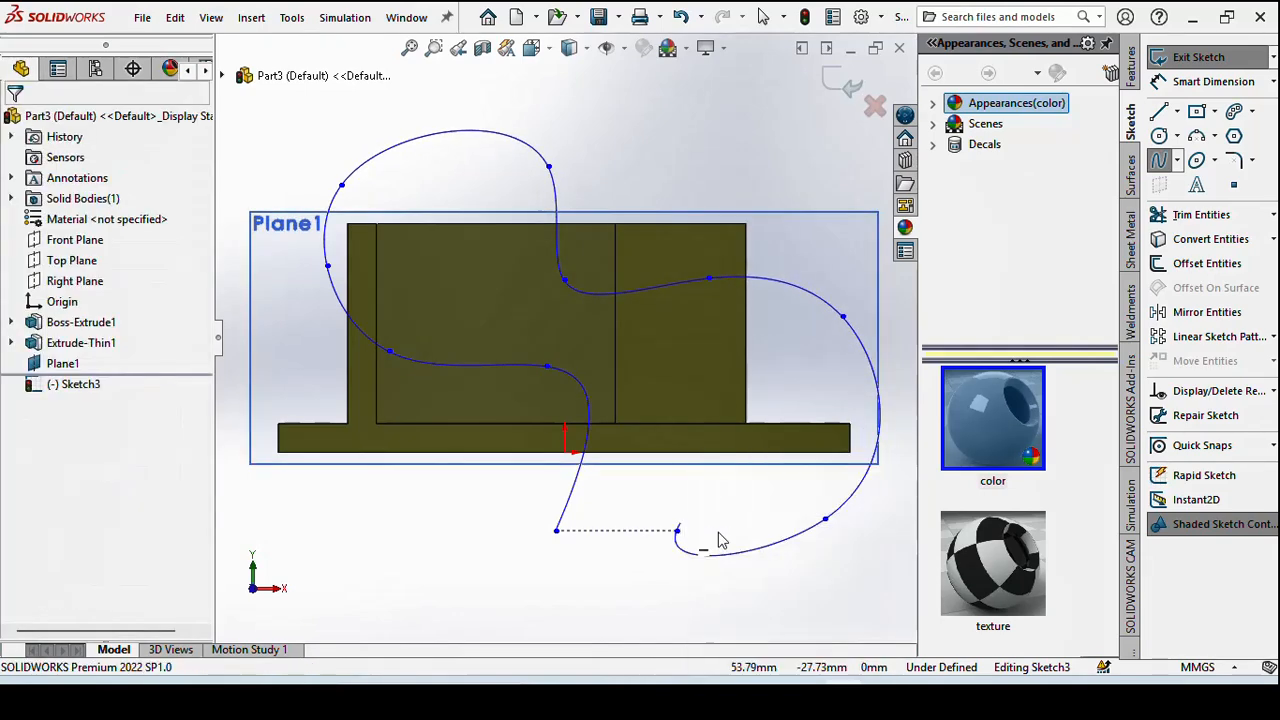
{"action": "left_click", "coordinate": [847, 87]}
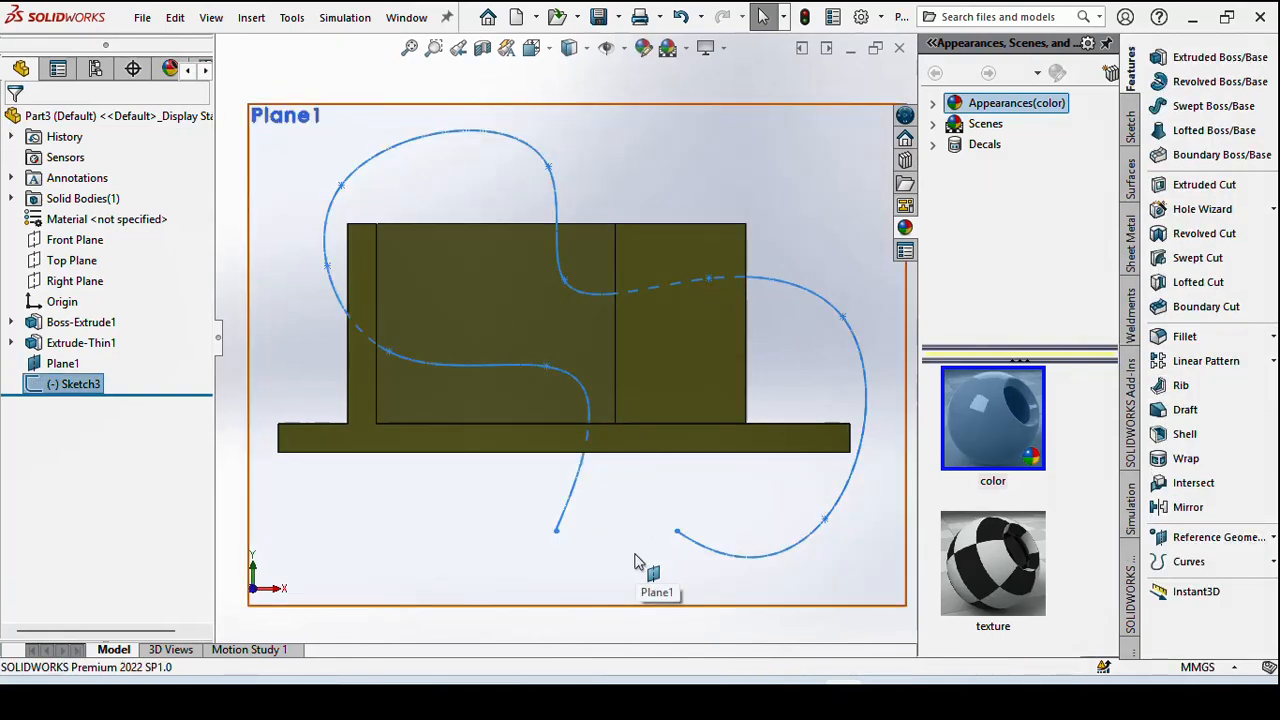
- Show the part in isometric view and hide the offset reference plane
{"action": "key", "text": "ctrl+7"}
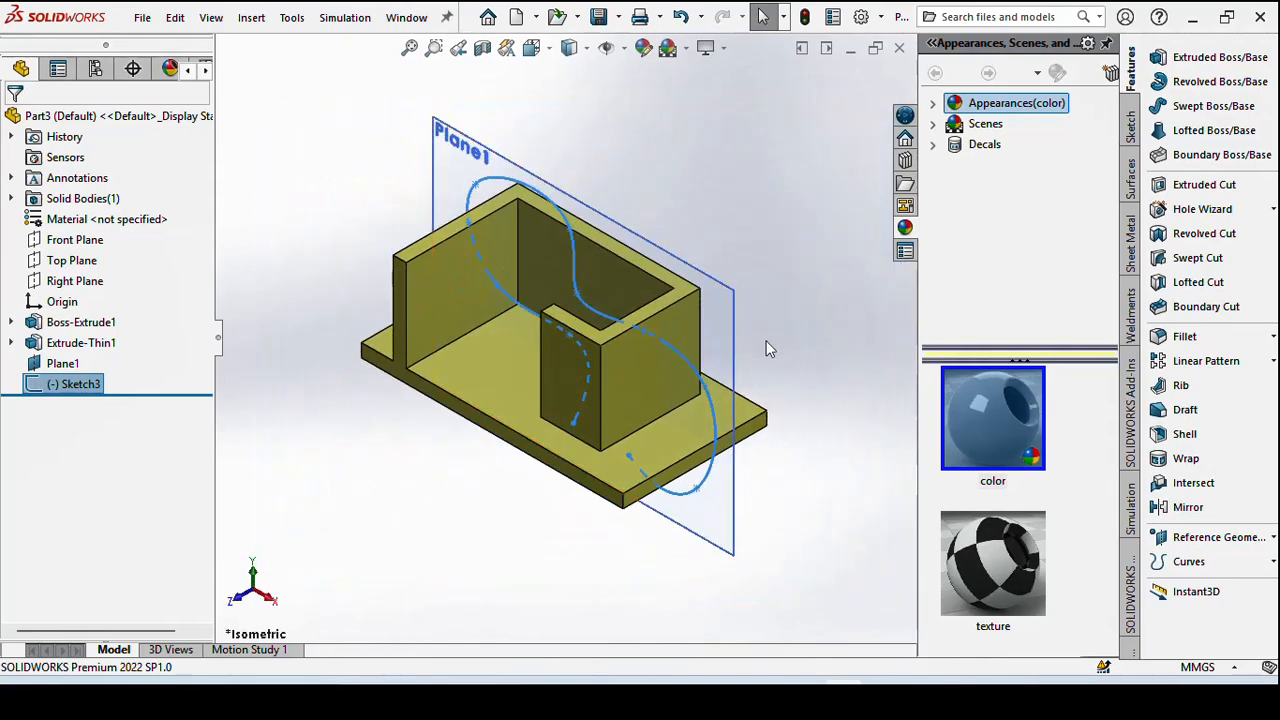
{"action": "left_click", "coordinate": [780, 296]}
{"action": "right_click", "coordinate": [718, 351]}
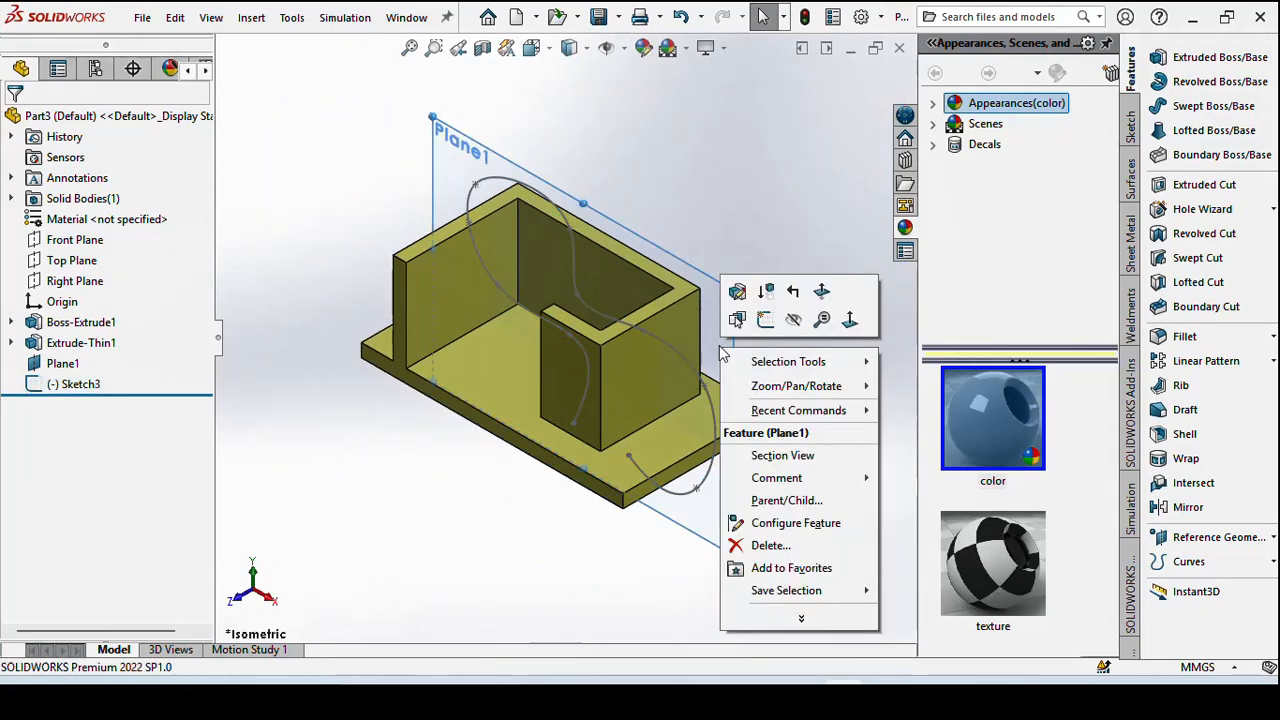
{"action": "left_click", "coordinate": [793, 320]}
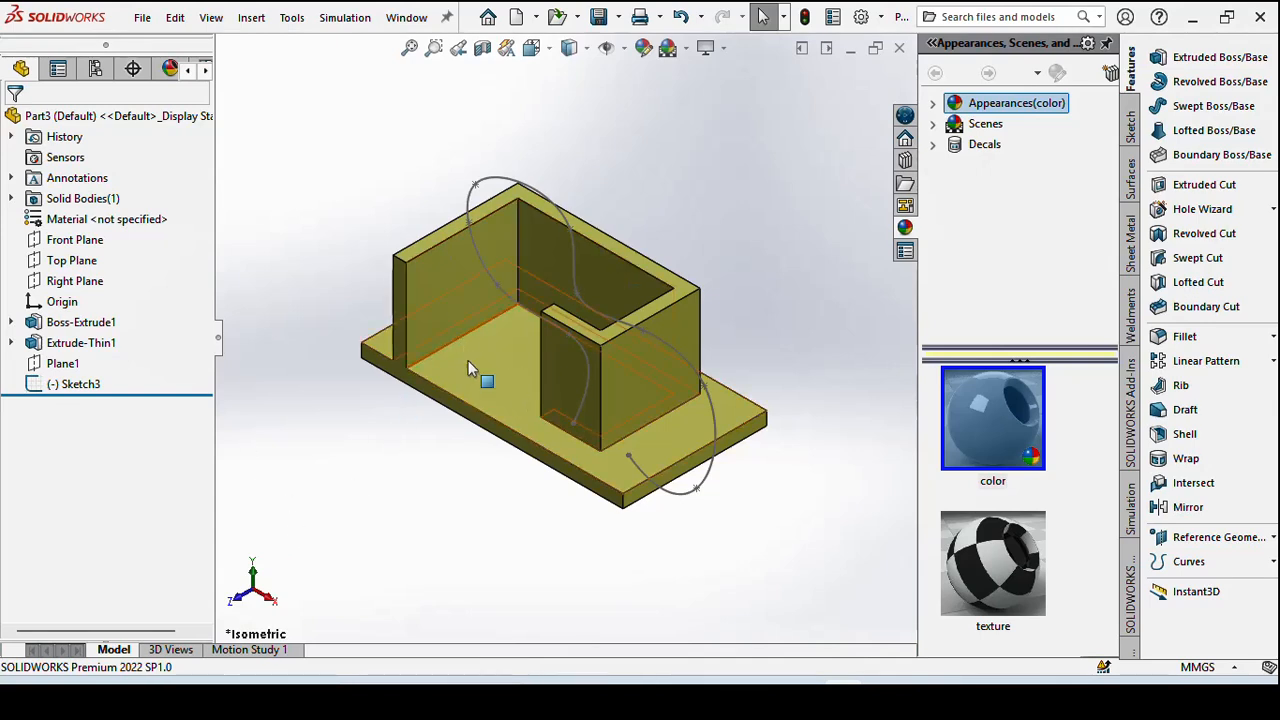
- In Motion Study 1, enable view key creation for the orientation and camera views
{"action": "left_click", "coordinate": [250, 650]}
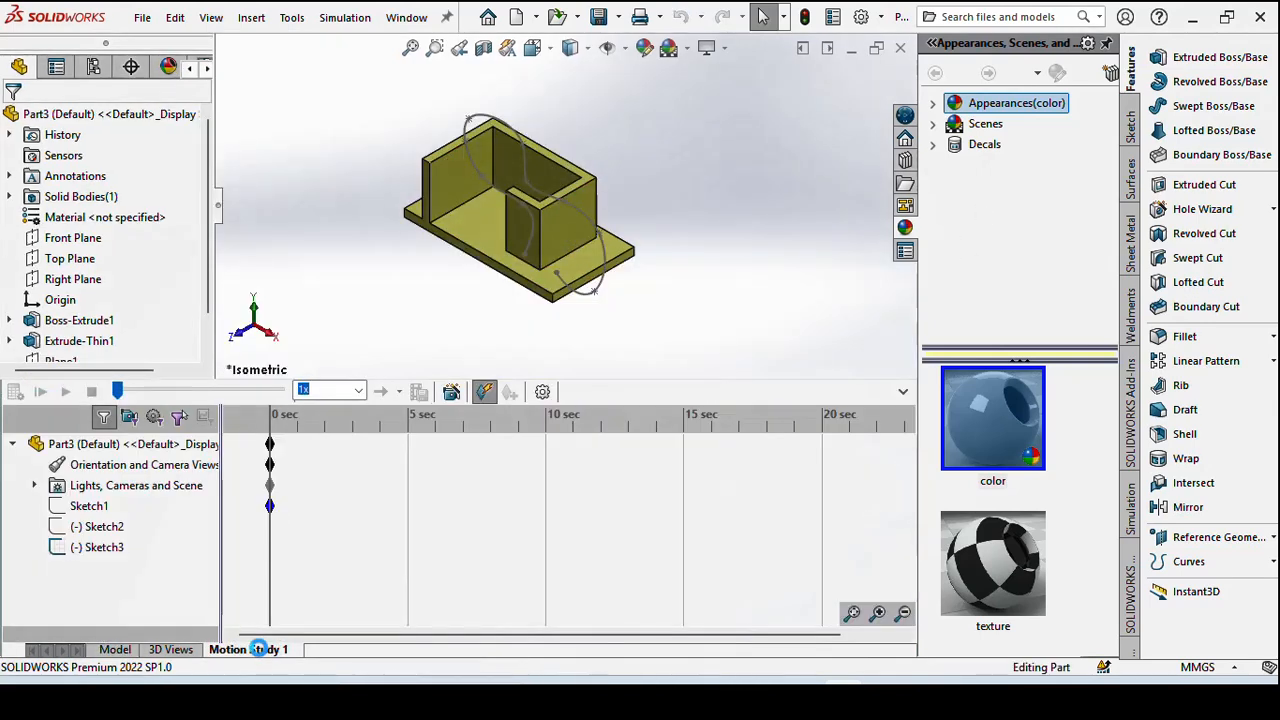
{"action": "right_click", "coordinate": [141, 472]}
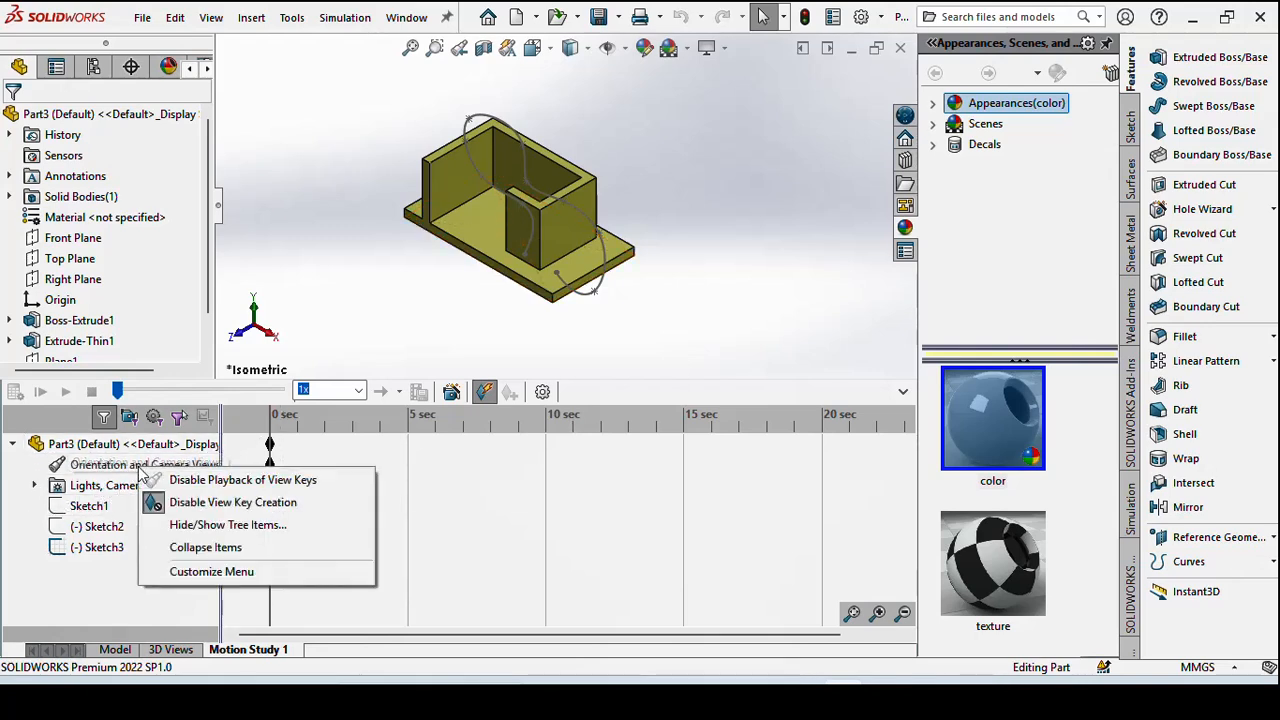
{"action": "left_click", "coordinate": [207, 504]}
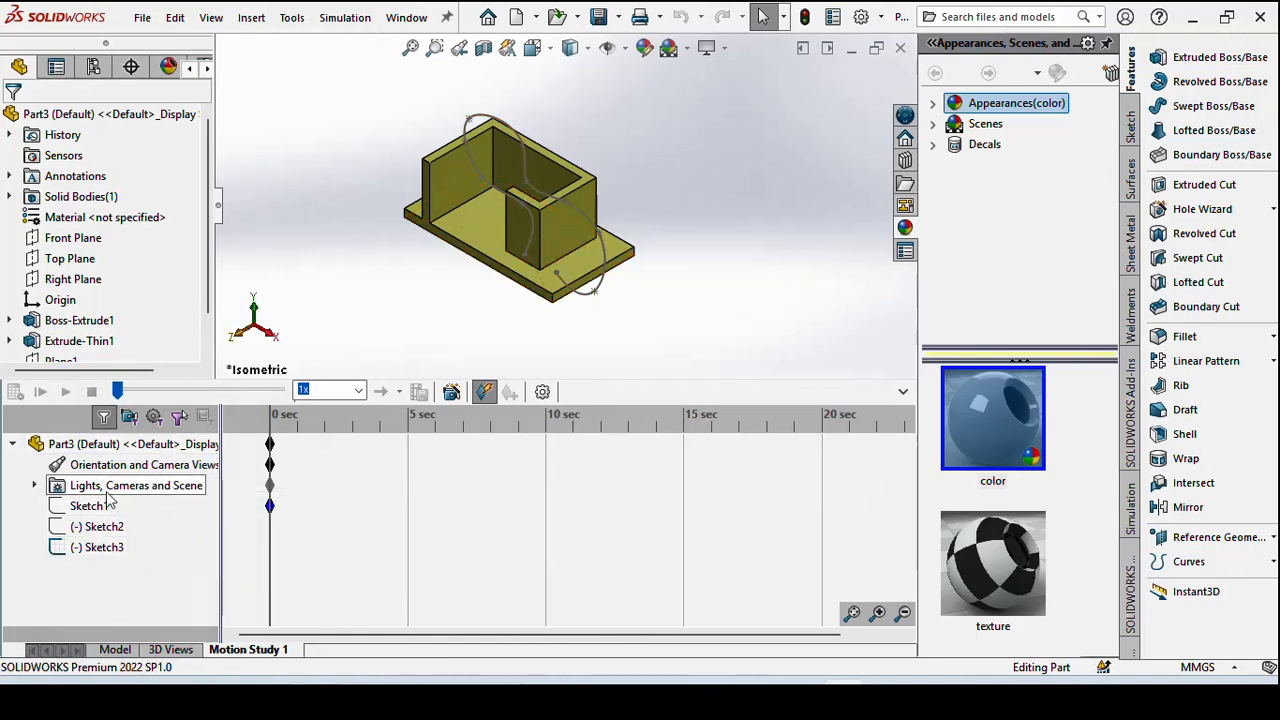
- Add a camera to the motion study's lights, cameras and scene
{"action": "right_click", "coordinate": [135, 500]}
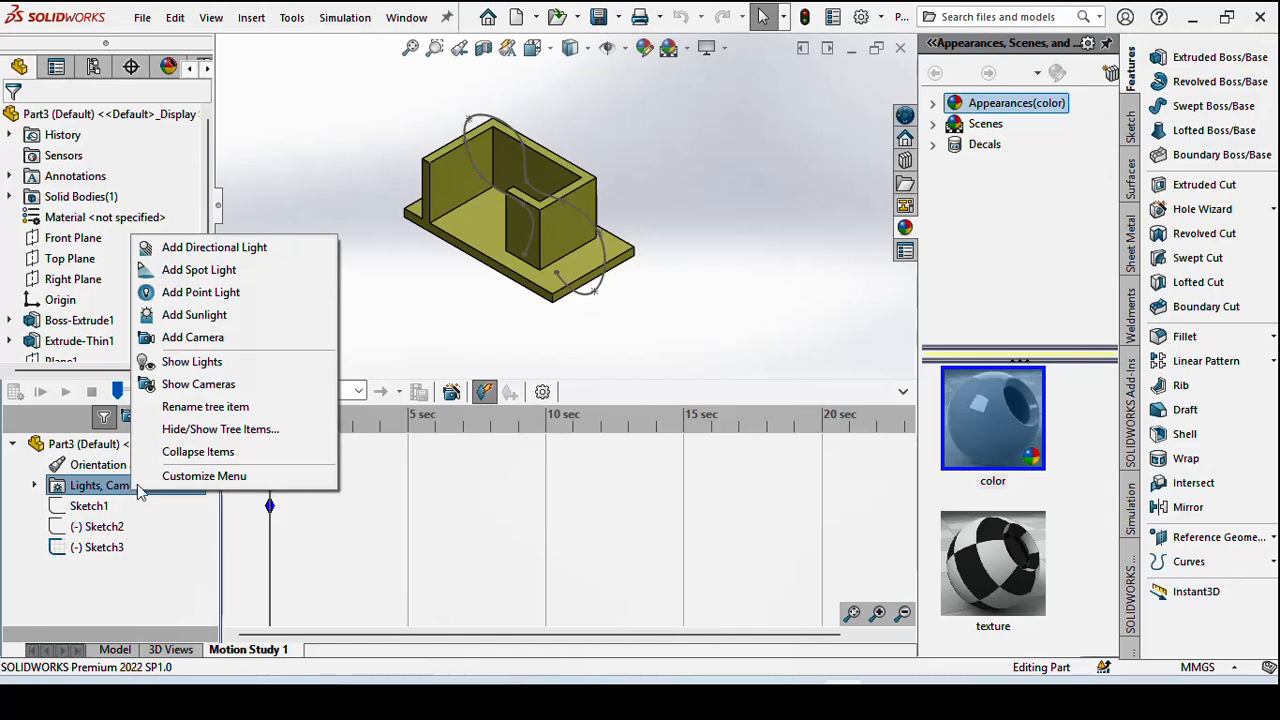
{"action": "left_click", "coordinate": [221, 341]}
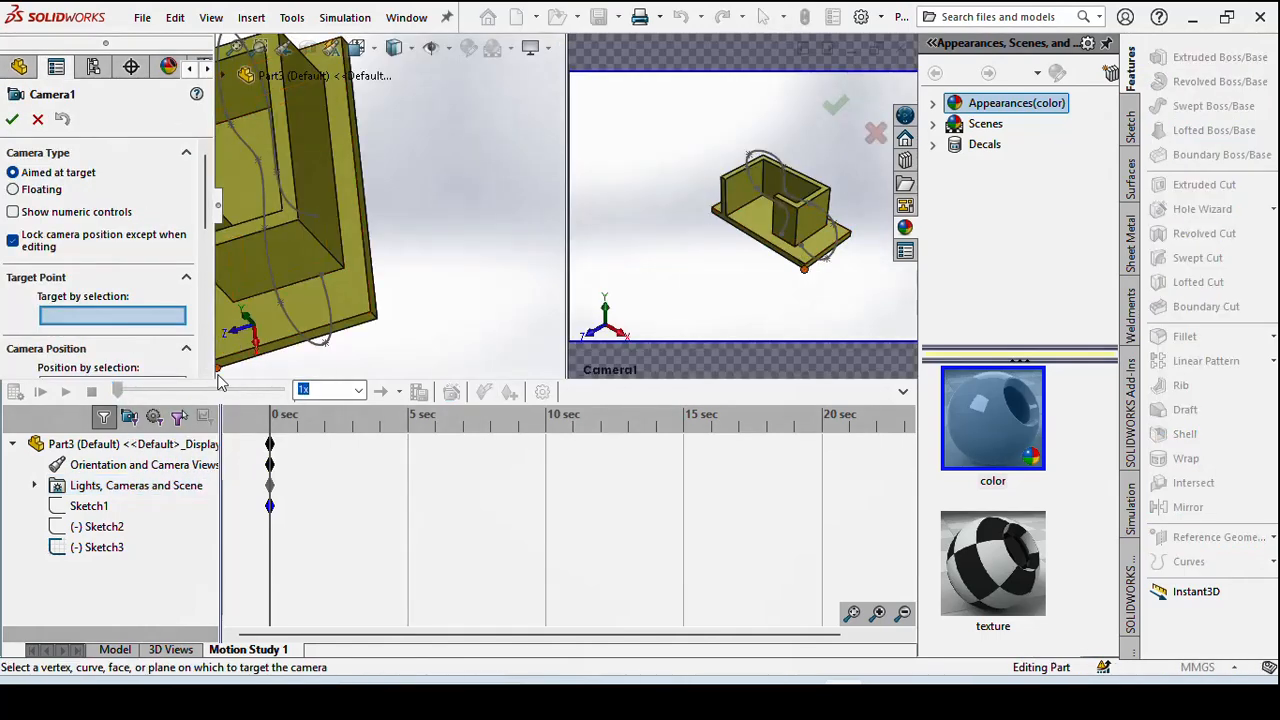
{"action": "scroll", "coordinate": [400, 277], "scroll_direction": "up", "scroll_amount": 10}
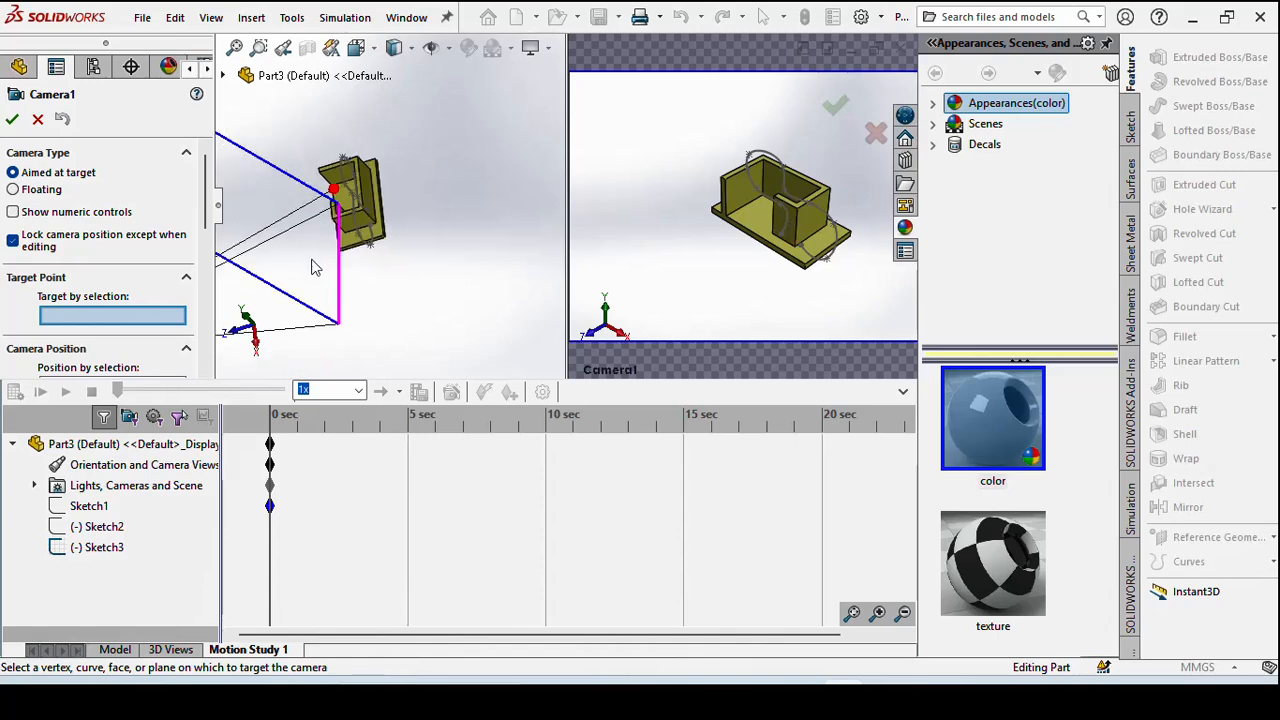
{"action": "scroll", "coordinate": [372, 233], "scroll_direction": "down", "scroll_amount": 8}
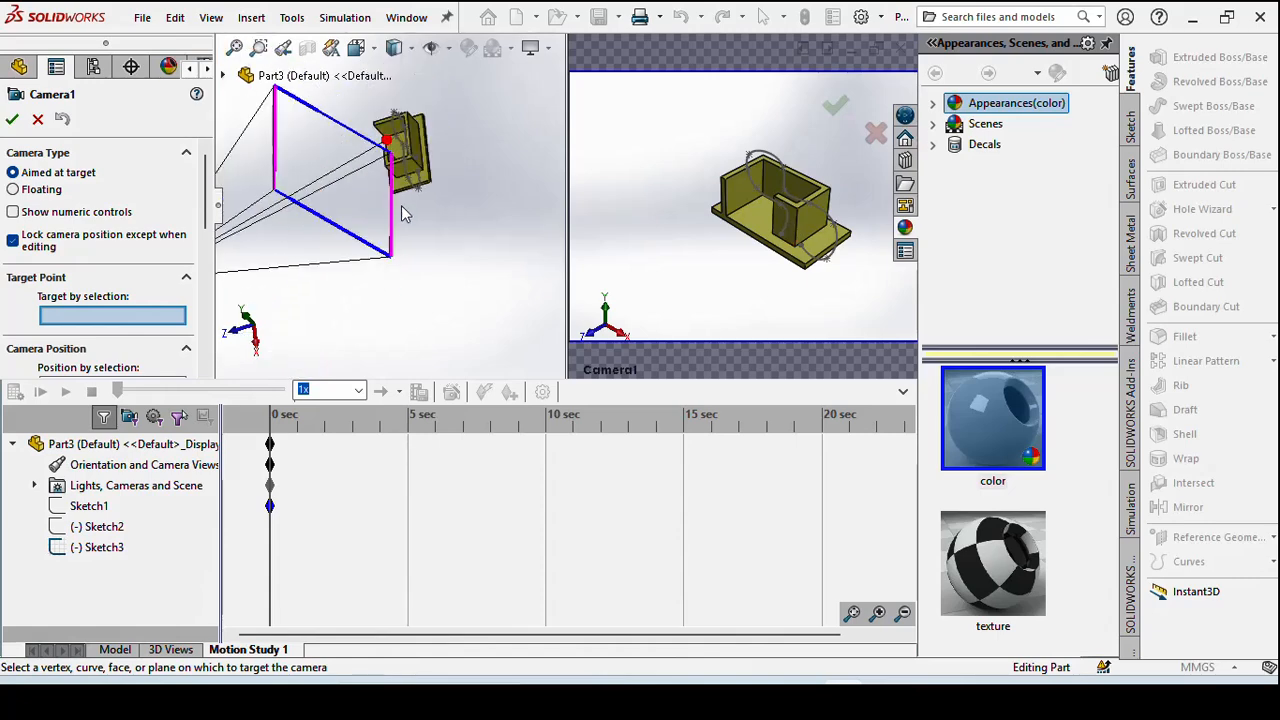
{"action": "scroll", "coordinate": [372, 233], "scroll_direction": "up", "scroll_amount": 2}
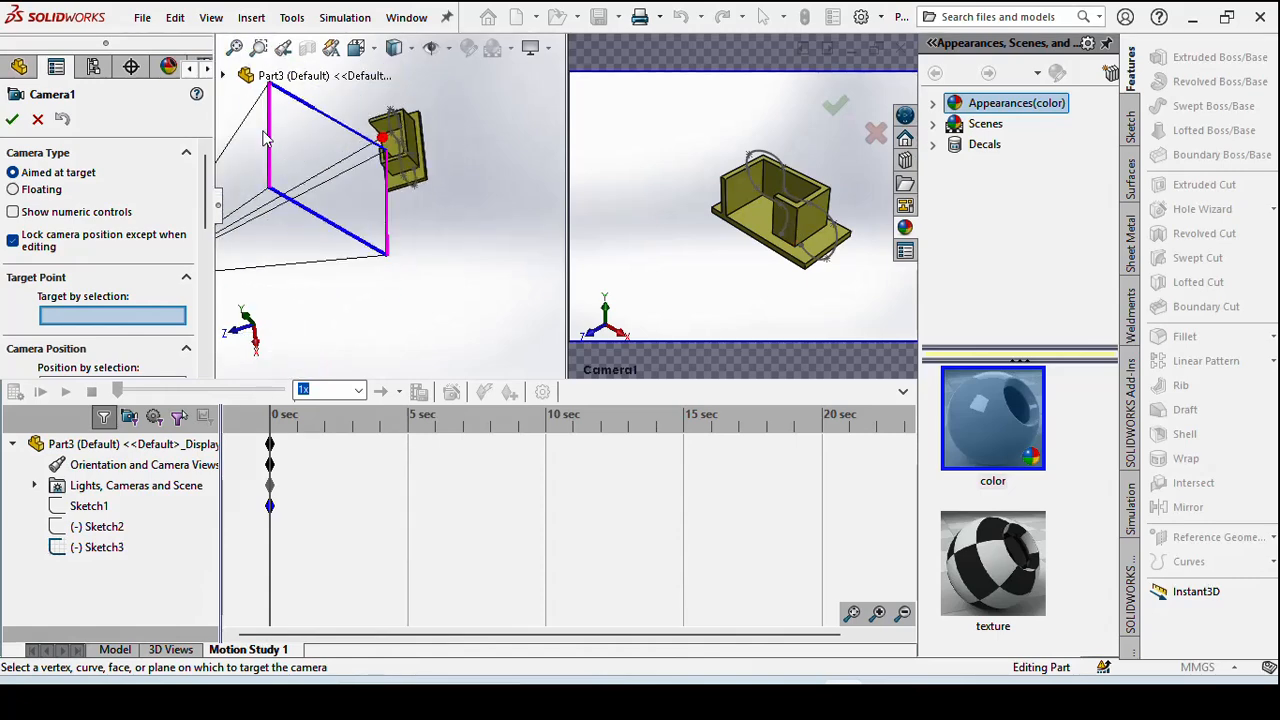
{"action": "left_click", "coordinate": [234, 52]}
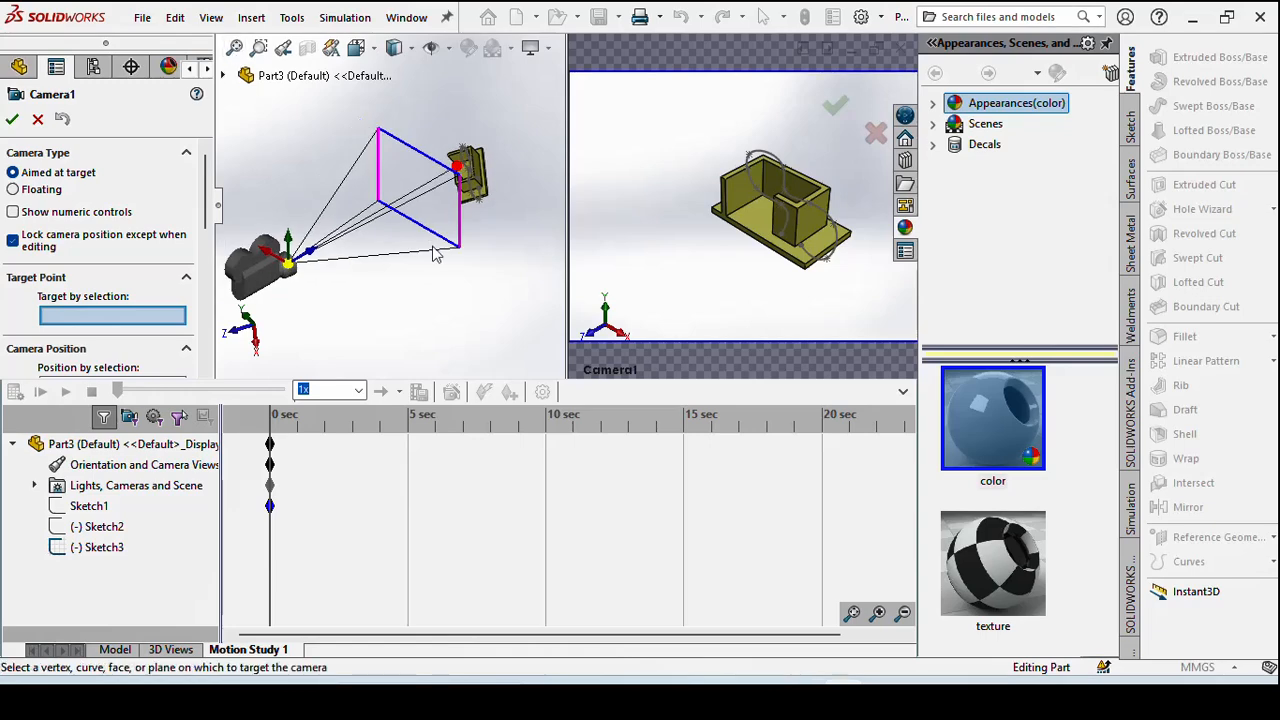
- Adjust the camera's field of view, moving the view rectangle out to about 972 mm with an angle of about 19°
{"action": "scroll", "coordinate": [200, 268], "scroll_direction": "down", "scroll_amount": 5}
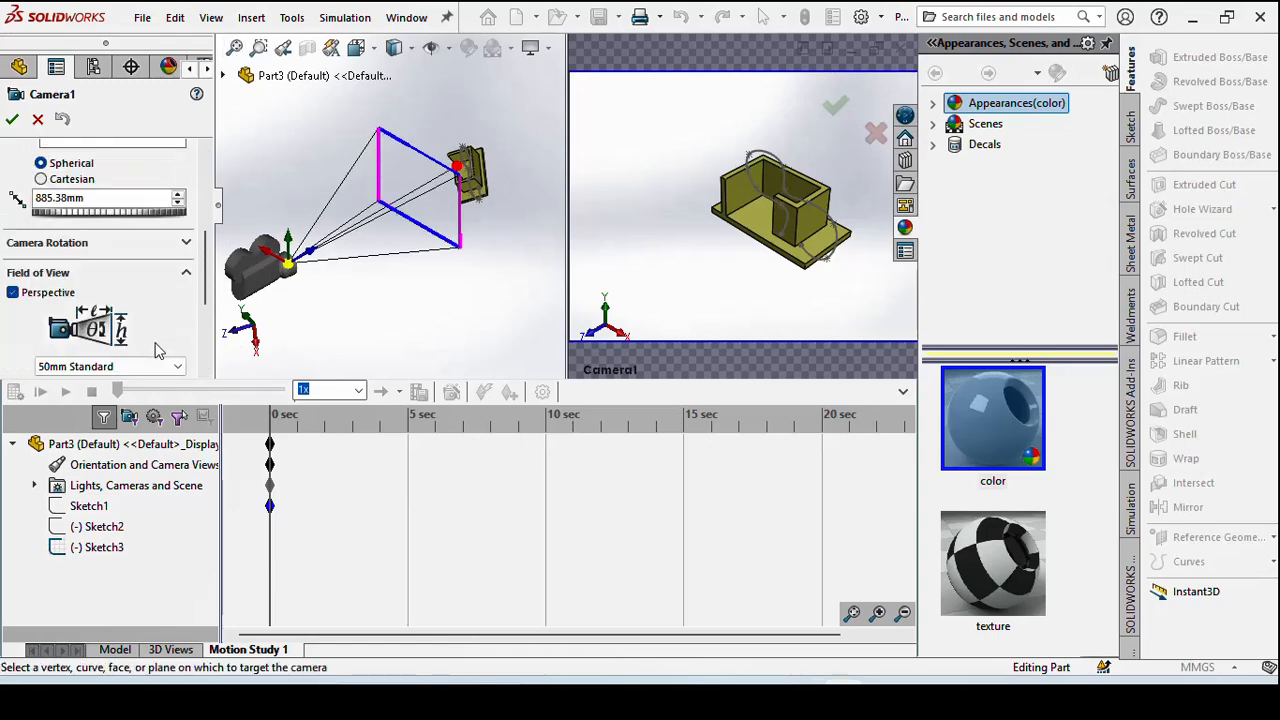
{"action": "scroll", "coordinate": [143, 243], "scroll_direction": "down", "scroll_amount": 2}
{"action": "scroll", "coordinate": [143, 243], "scroll_direction": "down", "scroll_amount": 3}
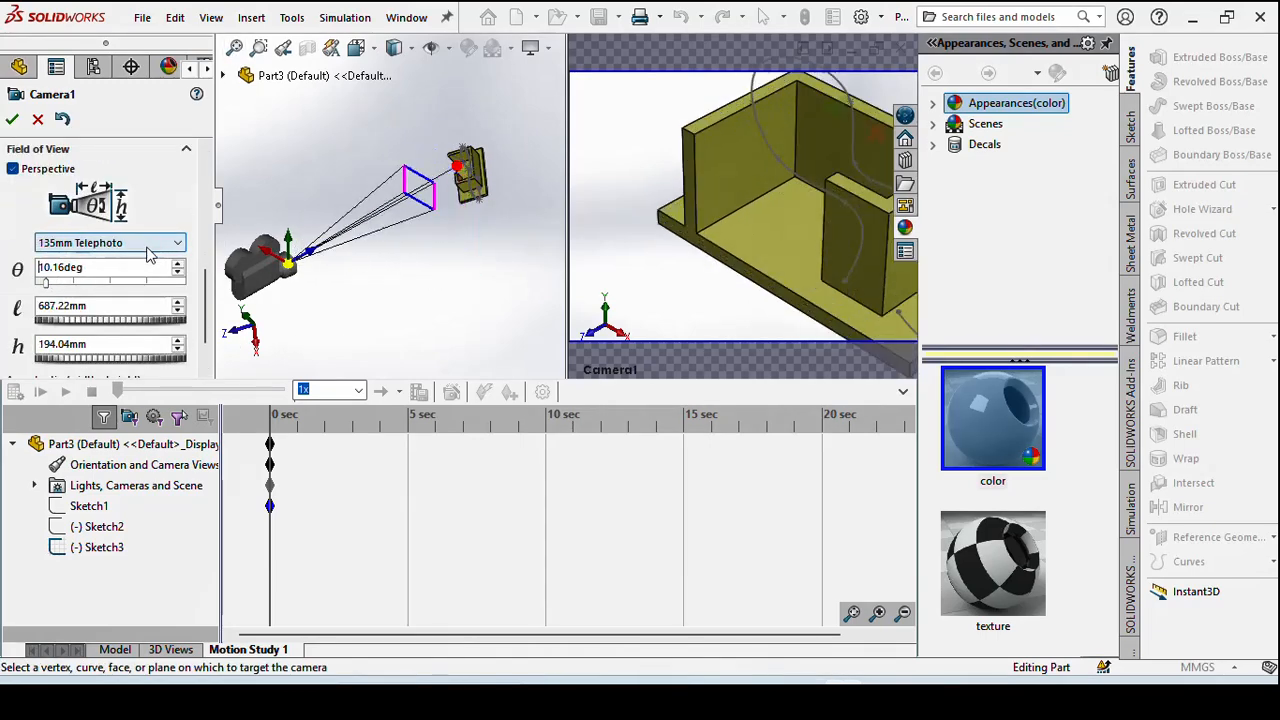
{"action": "scroll", "coordinate": [150, 250], "scroll_direction": "up", "scroll_amount": 2}
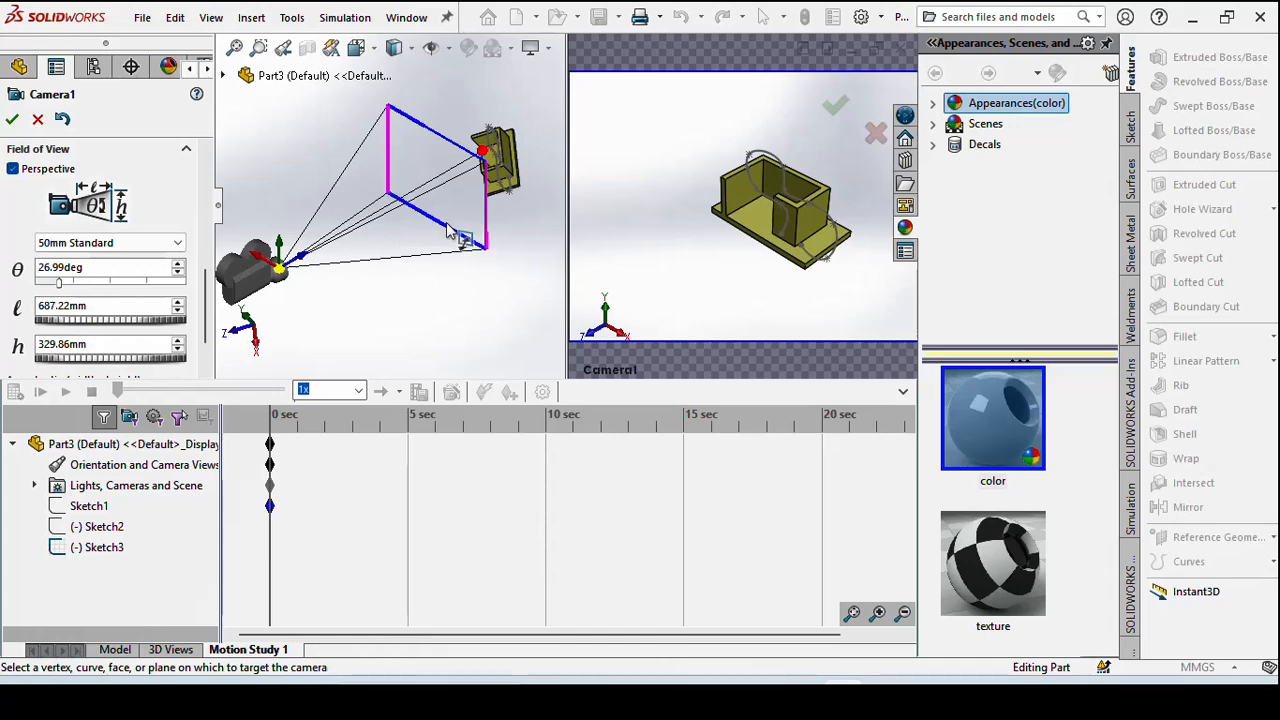
{"action": "left_click_drag", "start_coordinate": [440, 228], "coordinate": [550, 196]}
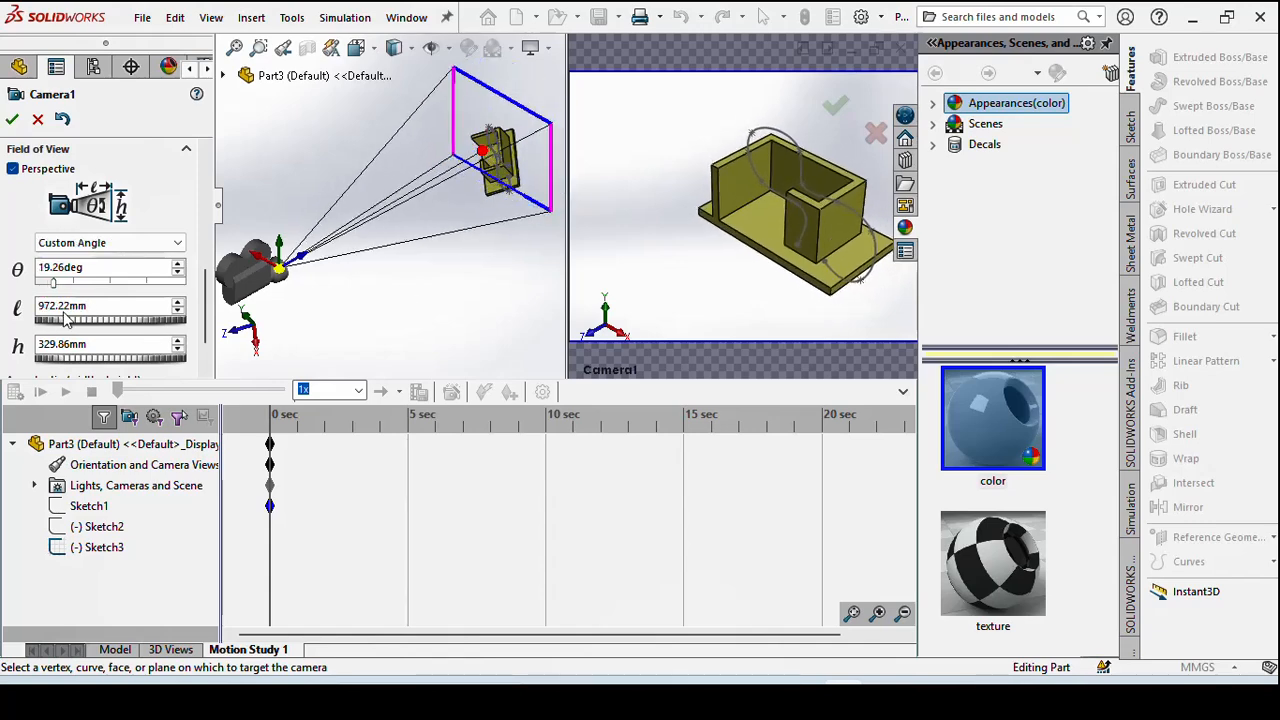
- Try the 8.5 : 11 and 5 : 7 camera aspect ratios, and return to 11 : 8.5 (US letter size, landscape)
{"action": "scroll", "coordinate": [187, 330], "scroll_direction": "down", "scroll_amount": 2}
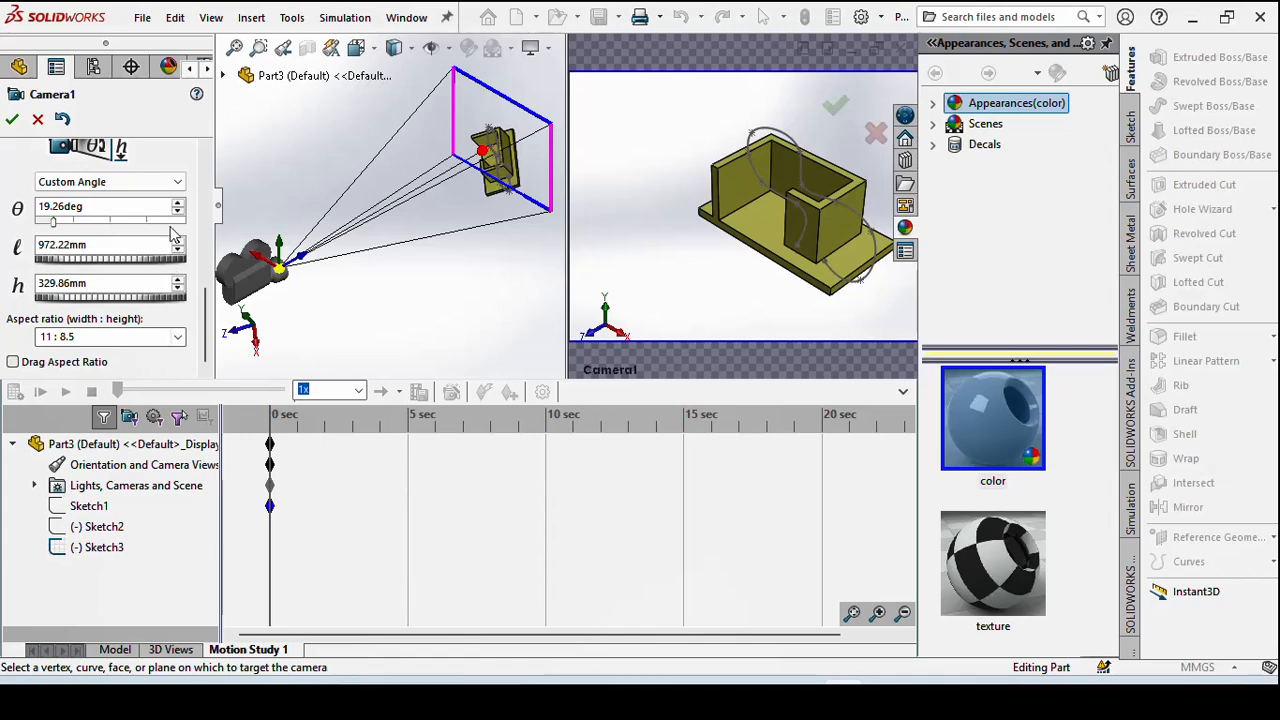
{"action": "left_click", "coordinate": [177, 338]}
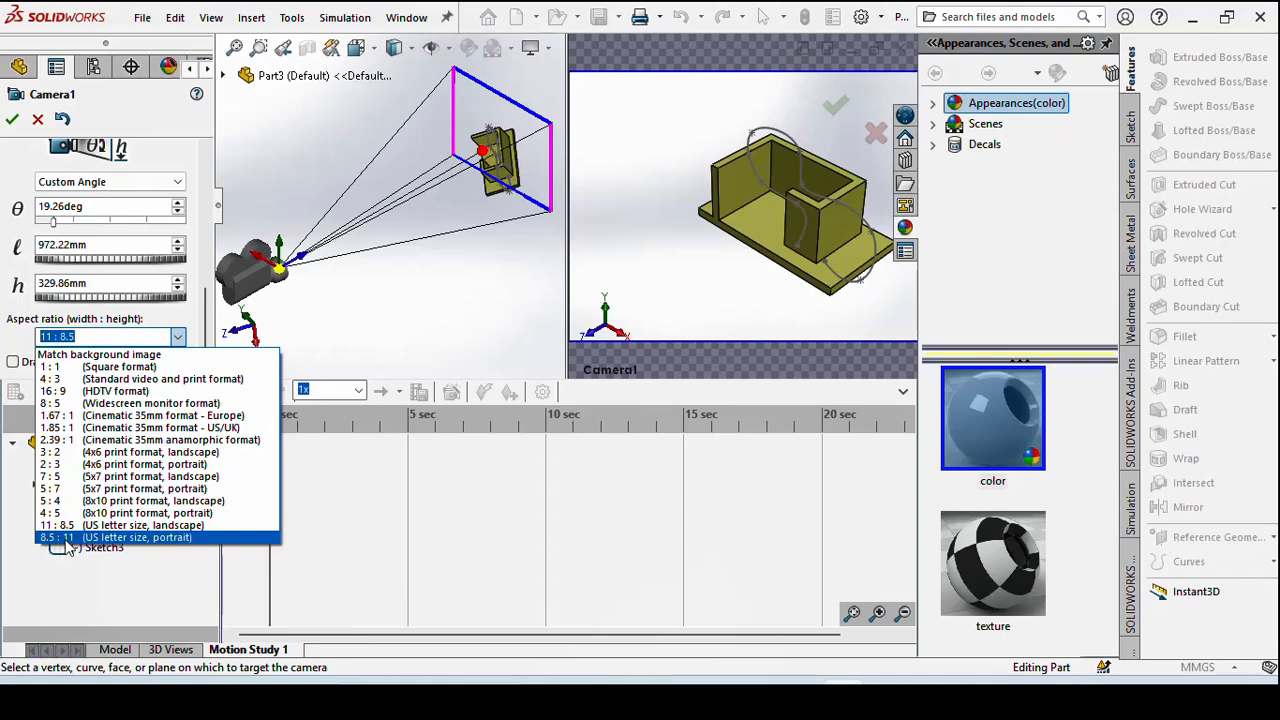
{"action": "left_click", "coordinate": [67, 538]}
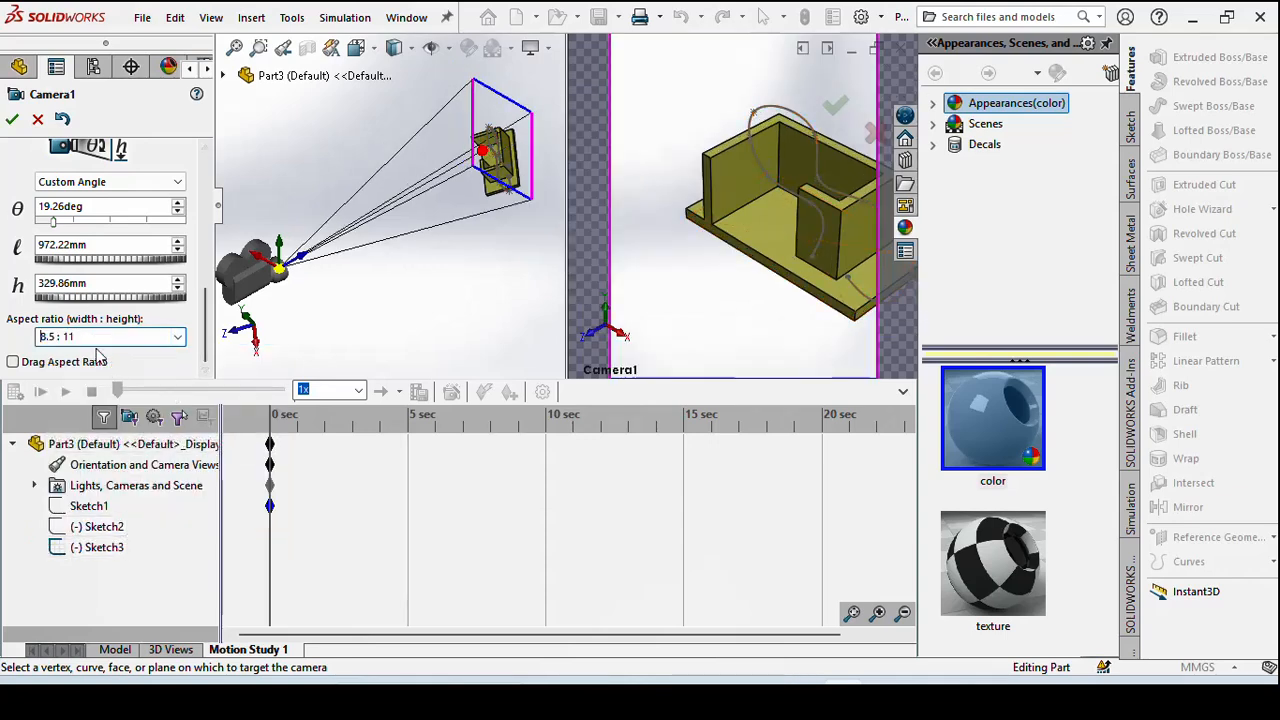
{"action": "left_click", "coordinate": [181, 340]}
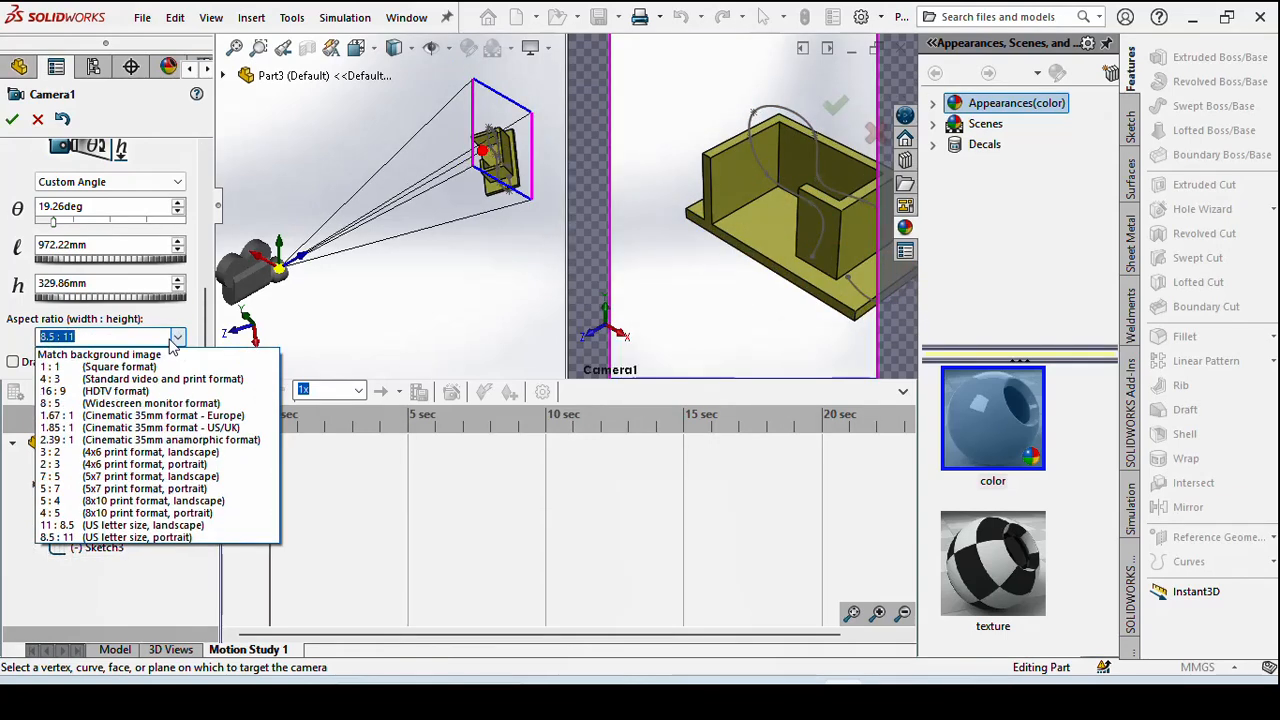
{"action": "left_click", "coordinate": [57, 490]}
{"action": "left_click", "coordinate": [178, 337]}
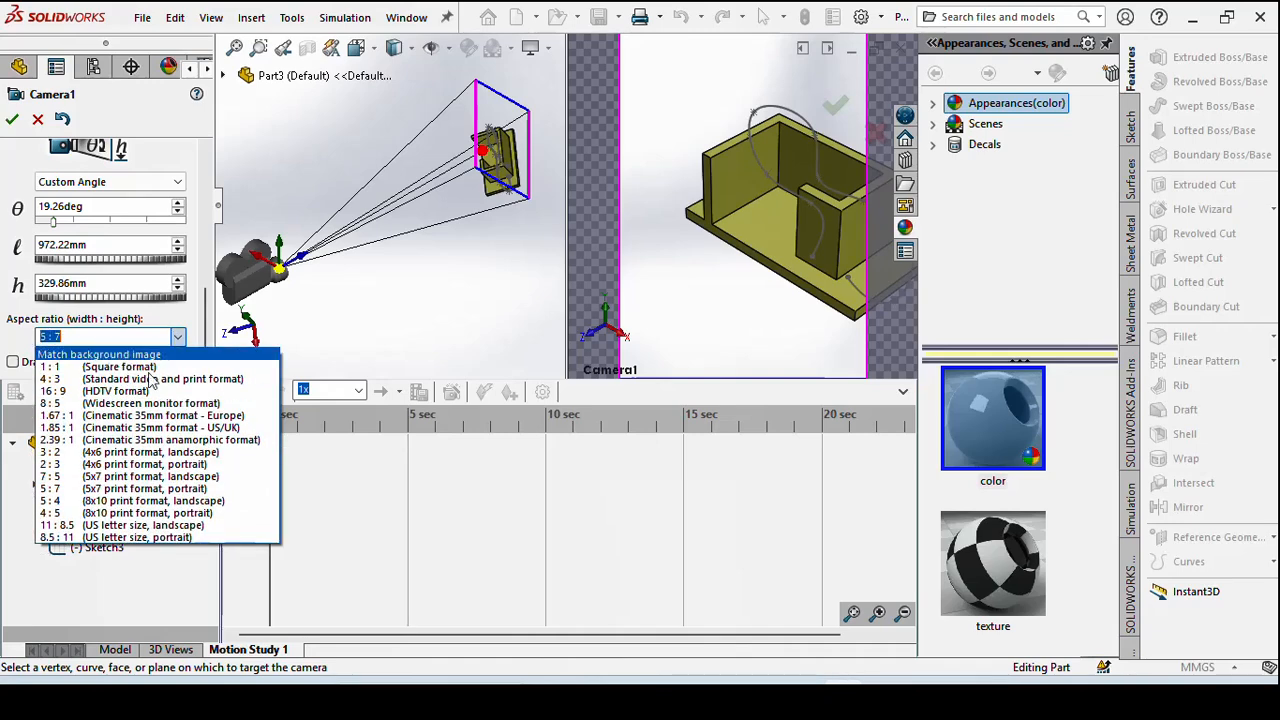
{"action": "left_click", "coordinate": [66, 527]}
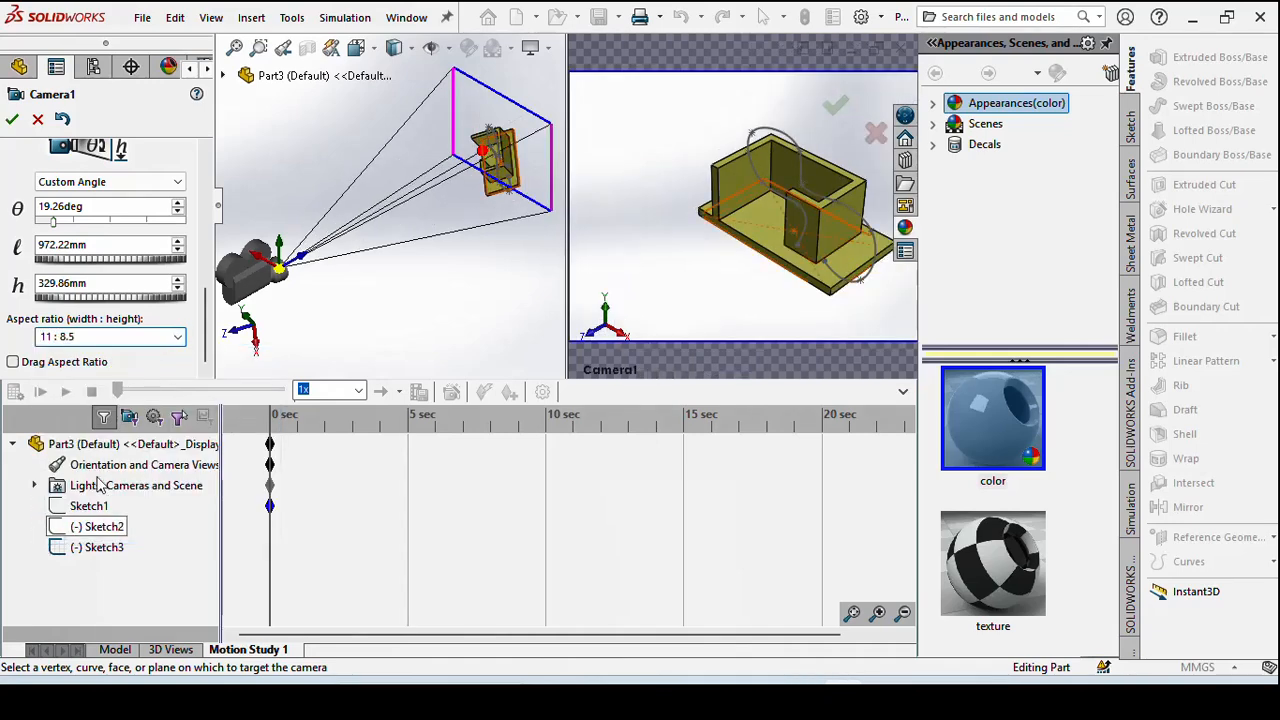
- Set the camera's field of view angle to 27°
{"action": "scroll", "coordinate": [140, 195], "scroll_direction": "up", "scroll_amount": 2}
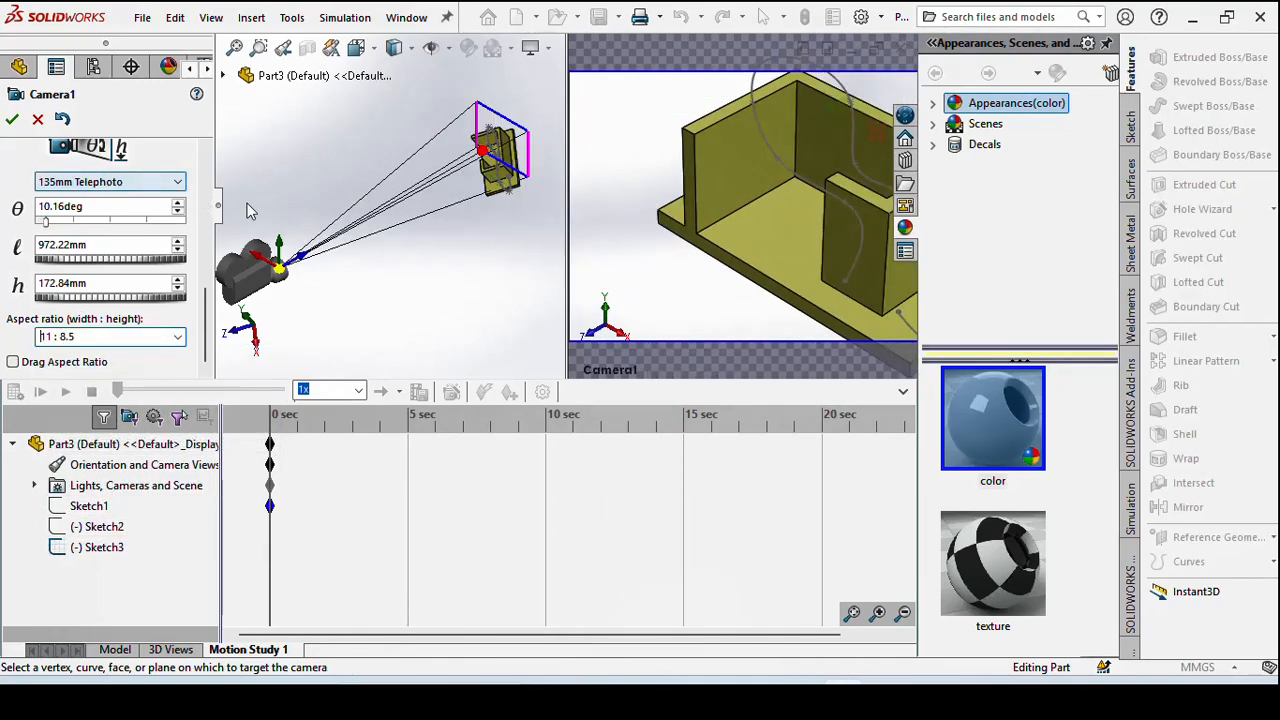
{"action": "left_click", "coordinate": [235, 47]}
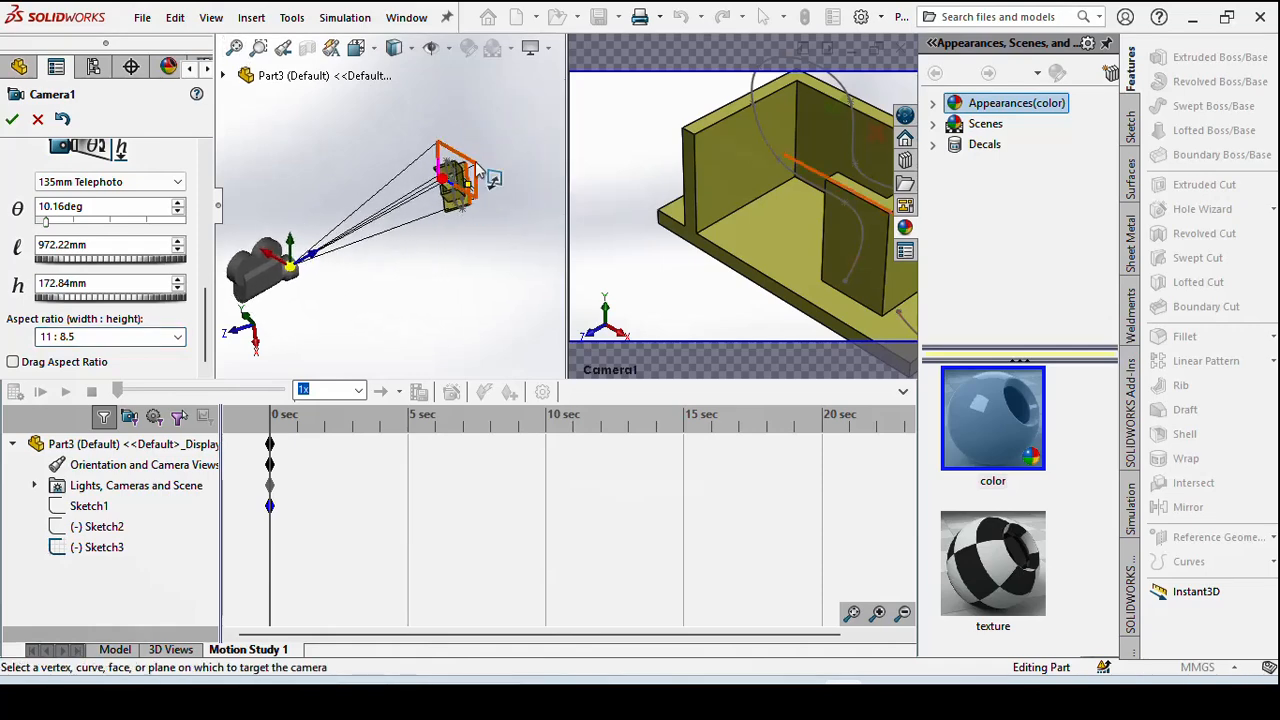
{"action": "left_click_drag", "start_coordinate": [478, 178], "coordinate": [485, 150]}
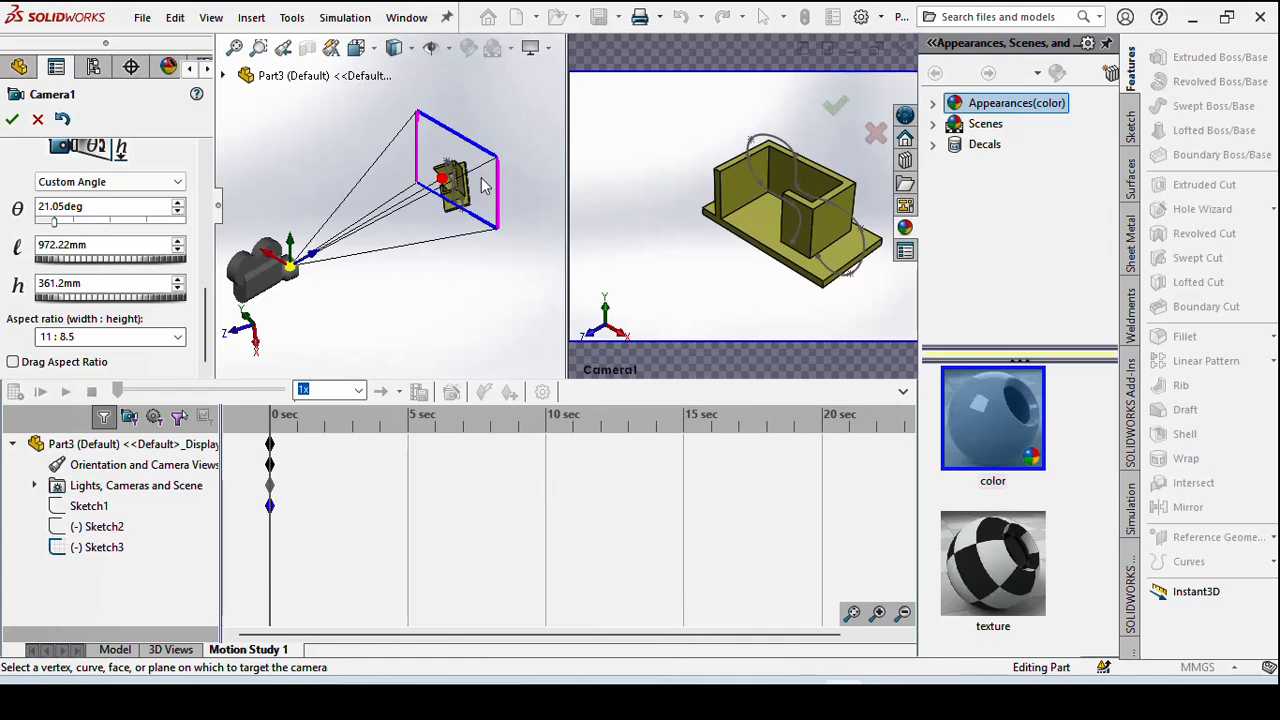
{"action": "scroll", "coordinate": [480, 185], "scroll_direction": "down", "scroll_amount": 3}
{"action": "left_click", "coordinate": [177, 202]}
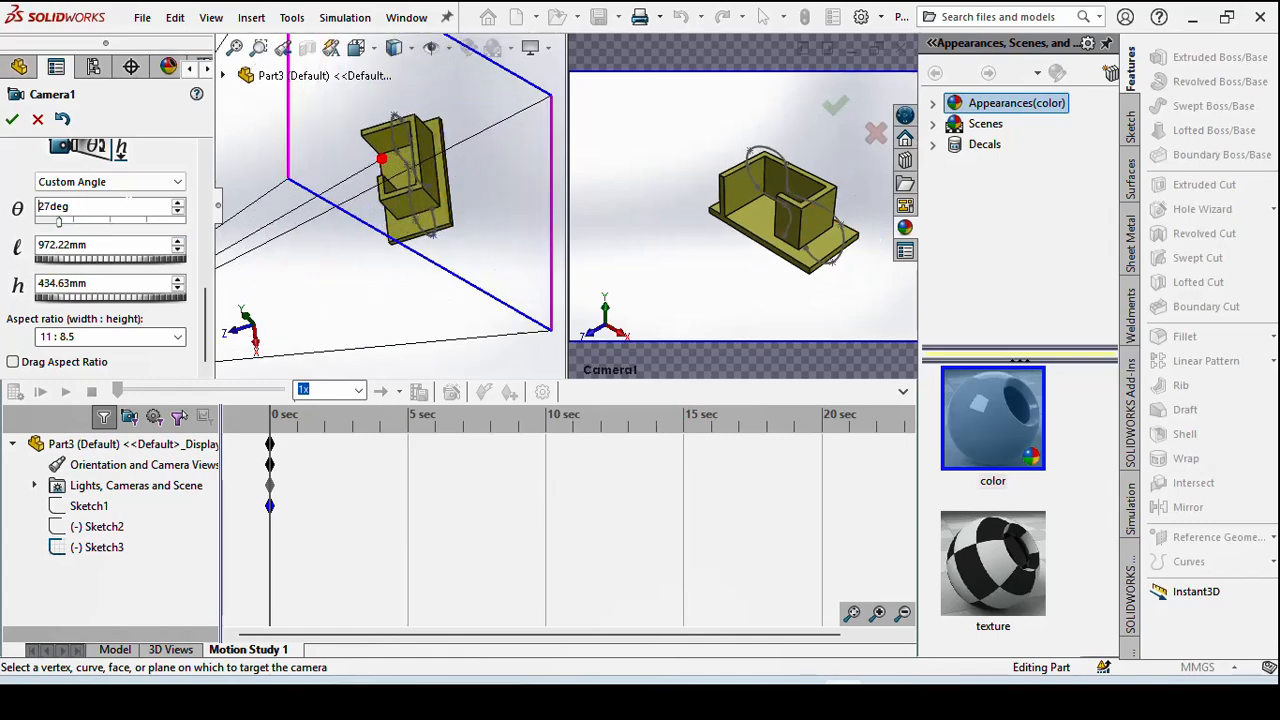
- Aim the camera at the spline point inside the walls, Point7@Sketch3, as its target point
{"action": "left_click_drag", "start_coordinate": [205, 300], "coordinate": [205, 203]}
{"action": "scroll", "coordinate": [108, 232], "scroll_direction": "up", "scroll_amount": 1}
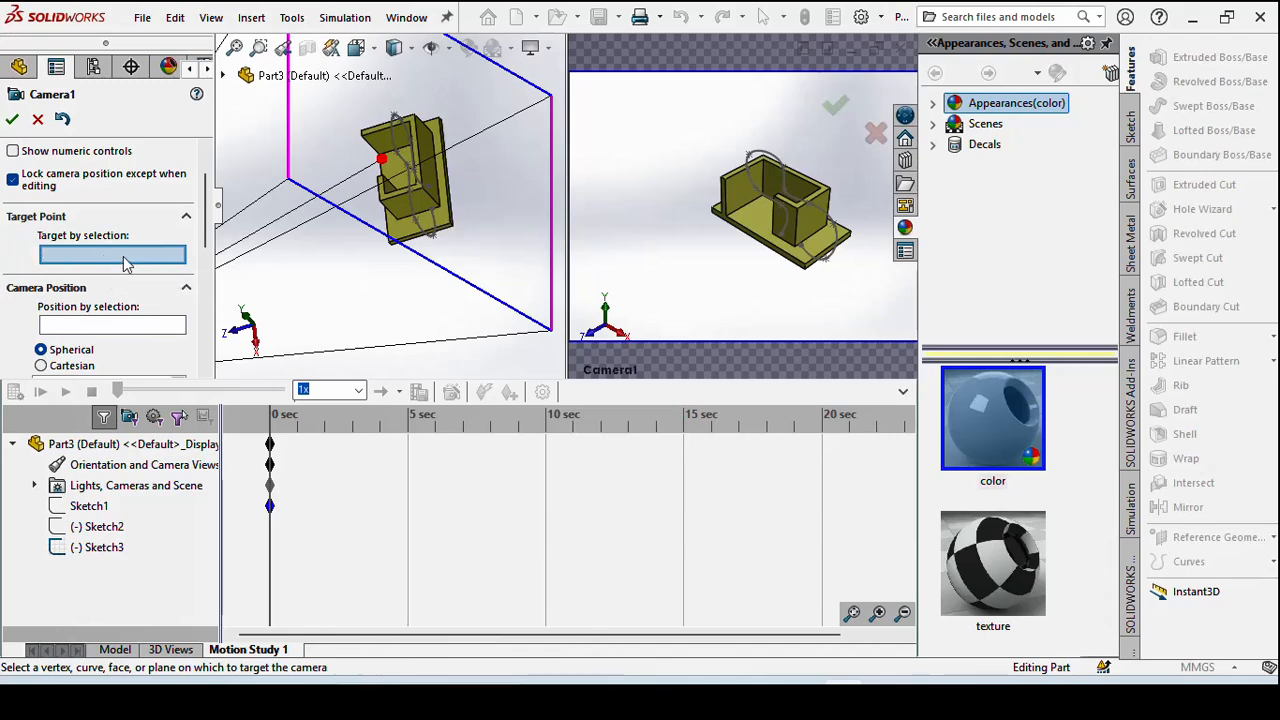
{"action": "scroll", "coordinate": [390, 208], "scroll_direction": "down", "scroll_amount": 6}
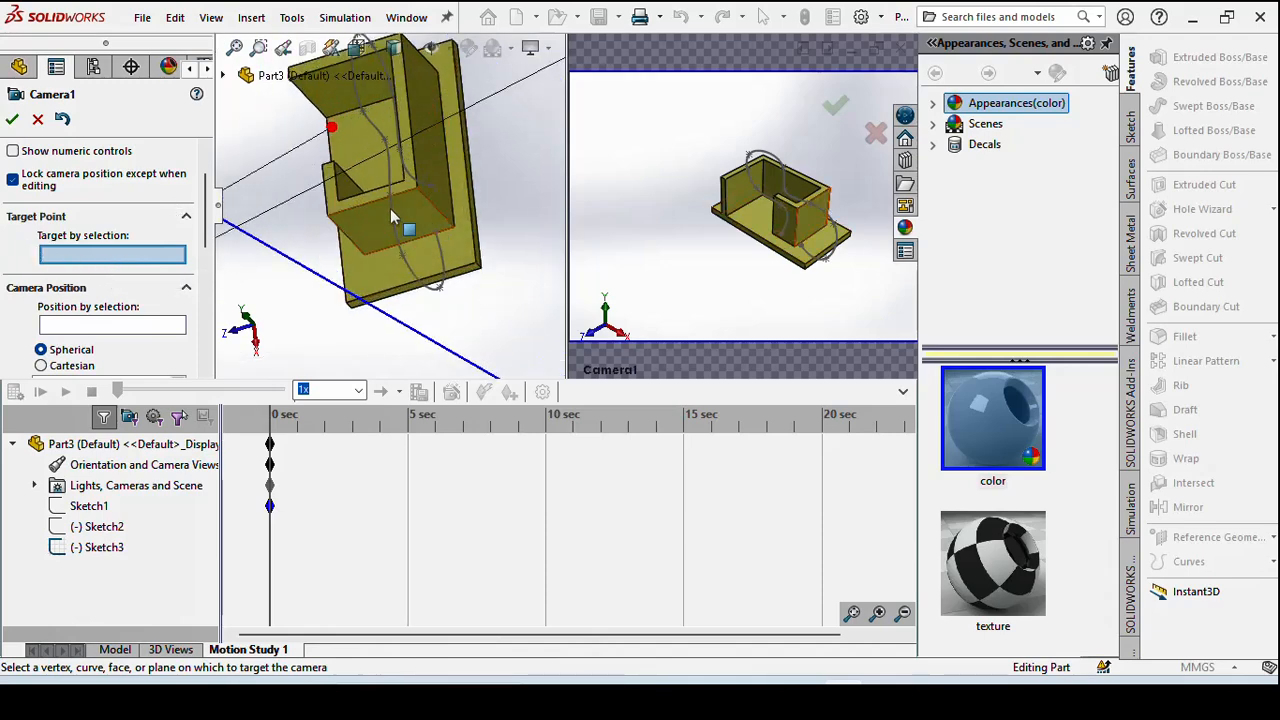
{"action": "middle_click_drag", "start_coordinate": [447, 206], "coordinate": [375, 169]}
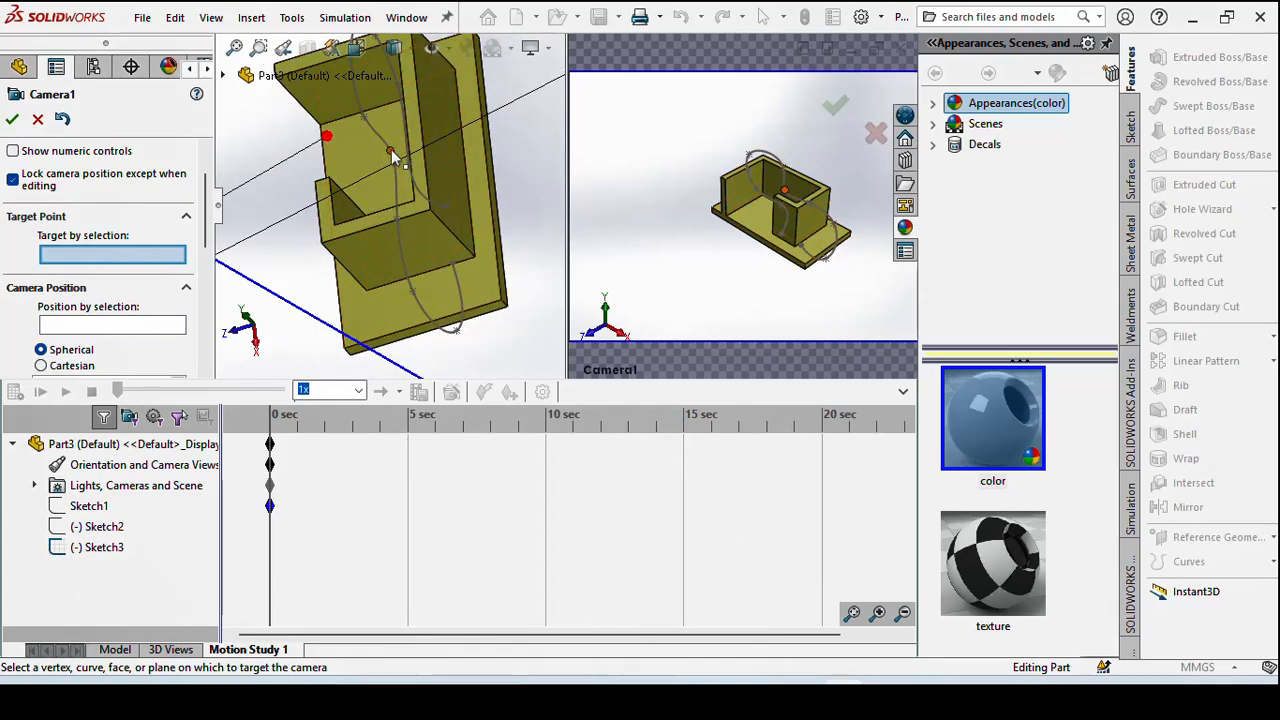
{"action": "left_click", "coordinate": [390, 151]}
{"action": "middle_click_drag", "start_coordinate": [398, 200], "coordinate": [365, 180]}
{"action": "scroll", "coordinate": [365, 182], "scroll_direction": "up", "scroll_amount": 2}
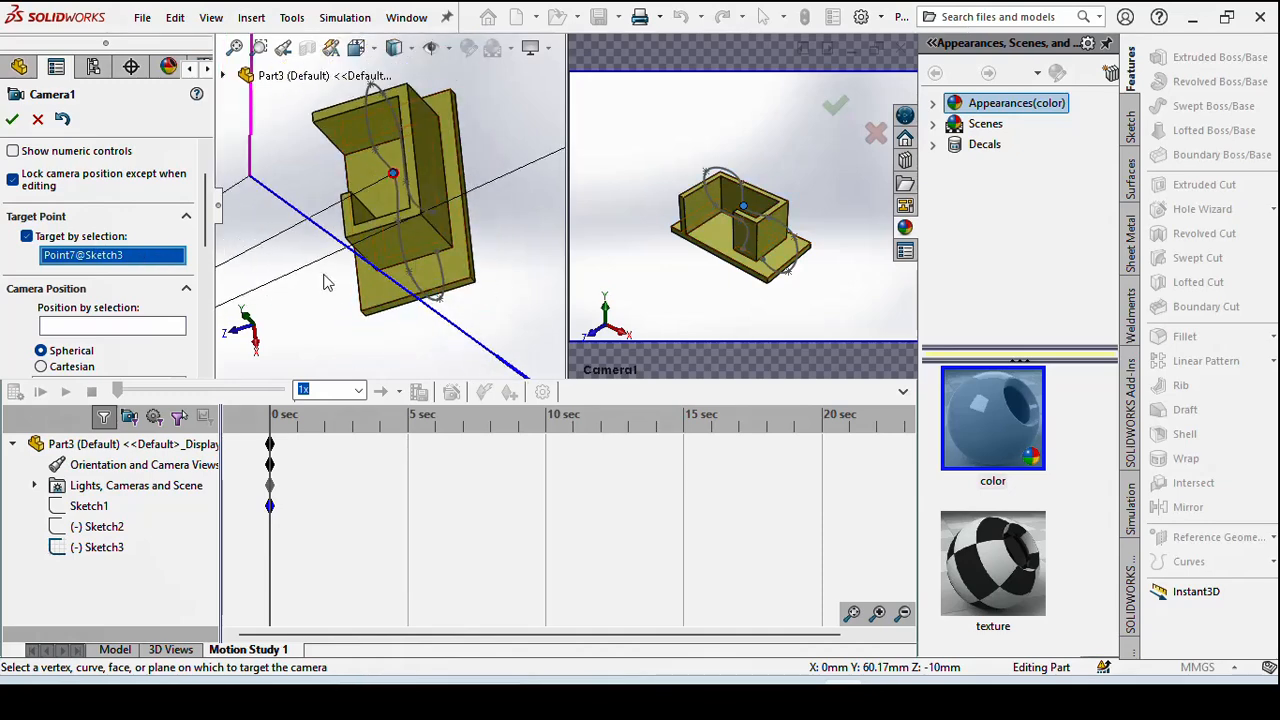
- Position the camera at the spline point below the base plate, Point11@Sketch3, and accept the camera settings
{"action": "scroll", "coordinate": [390, 228], "scroll_direction": "up", "scroll_amount": 2}
{"action": "scroll", "coordinate": [376, 255], "scroll_direction": "up", "scroll_amount": 2}
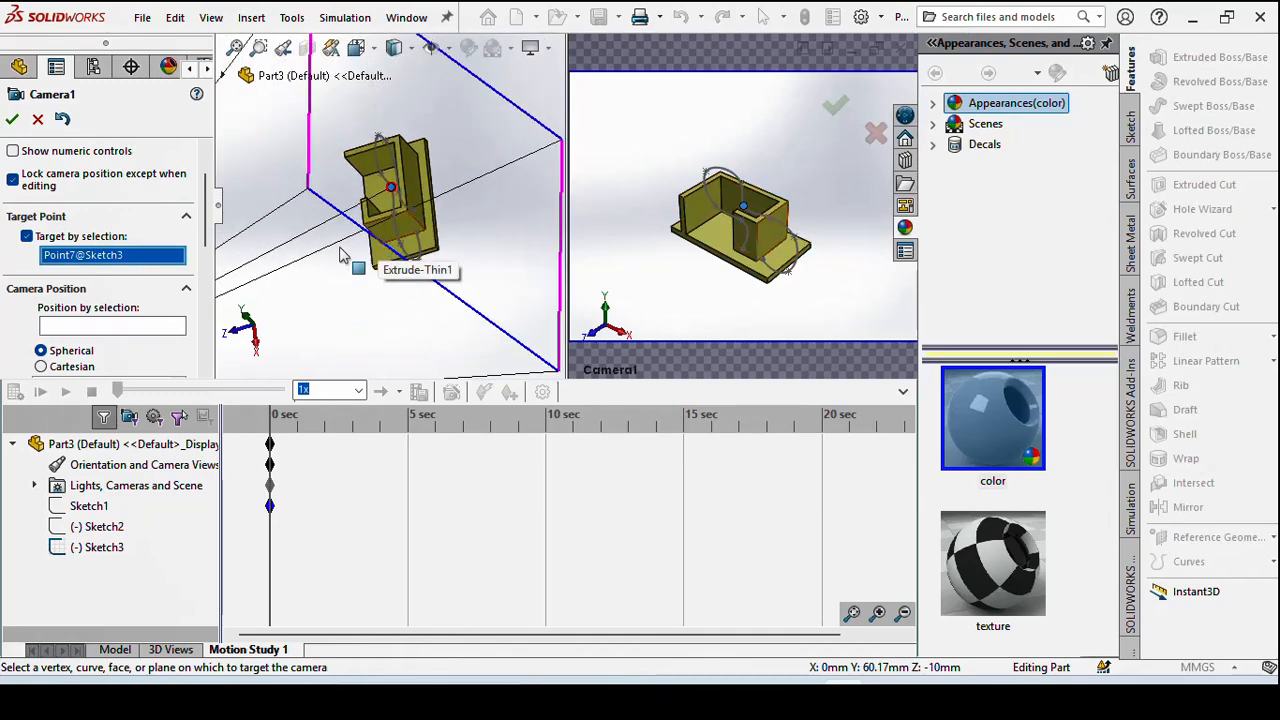
{"action": "left_click", "coordinate": [128, 337]}
{"action": "scroll", "coordinate": [449, 253], "scroll_direction": "down", "scroll_amount": 3}
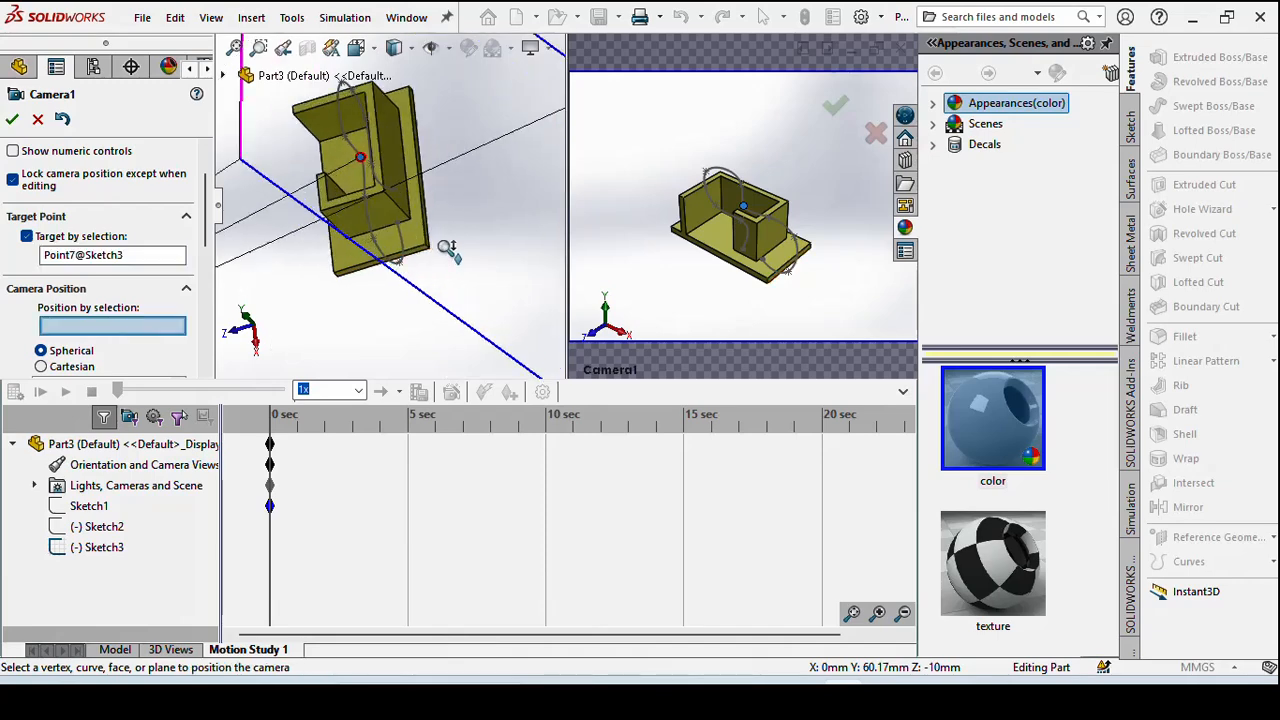
{"action": "left_click", "coordinate": [385, 216]}
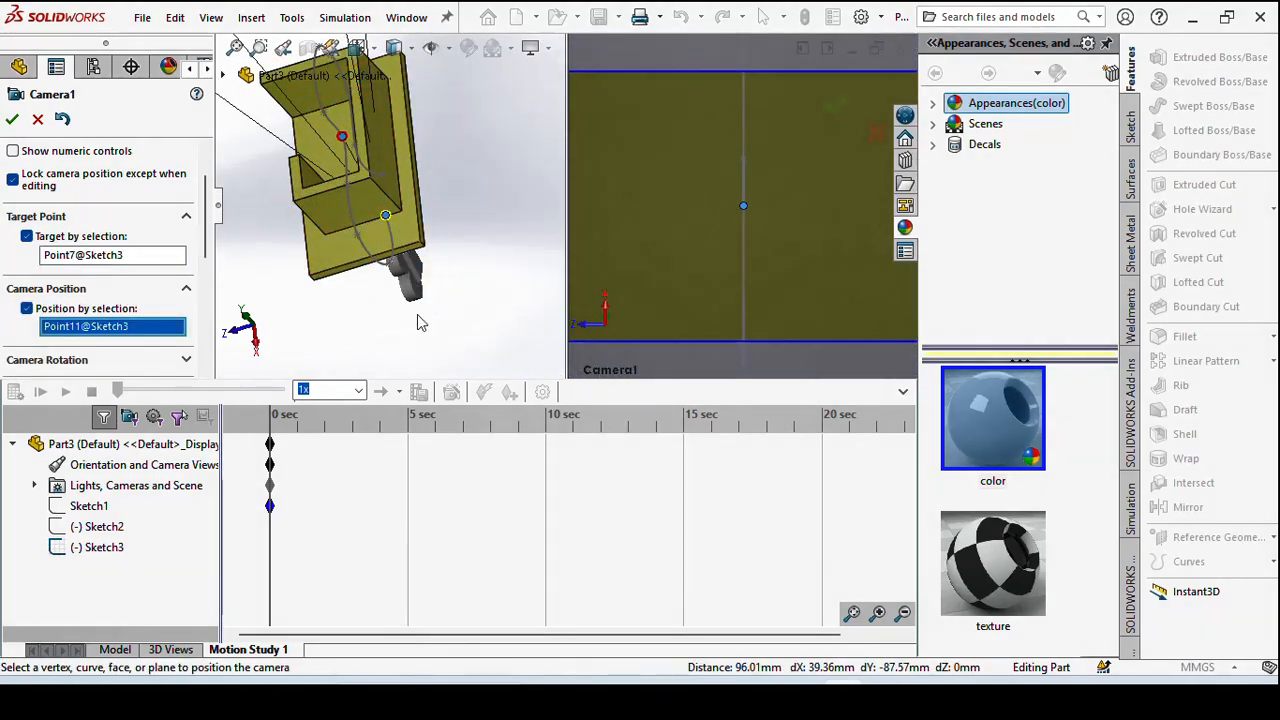
{"action": "left_click", "coordinate": [13, 121]}
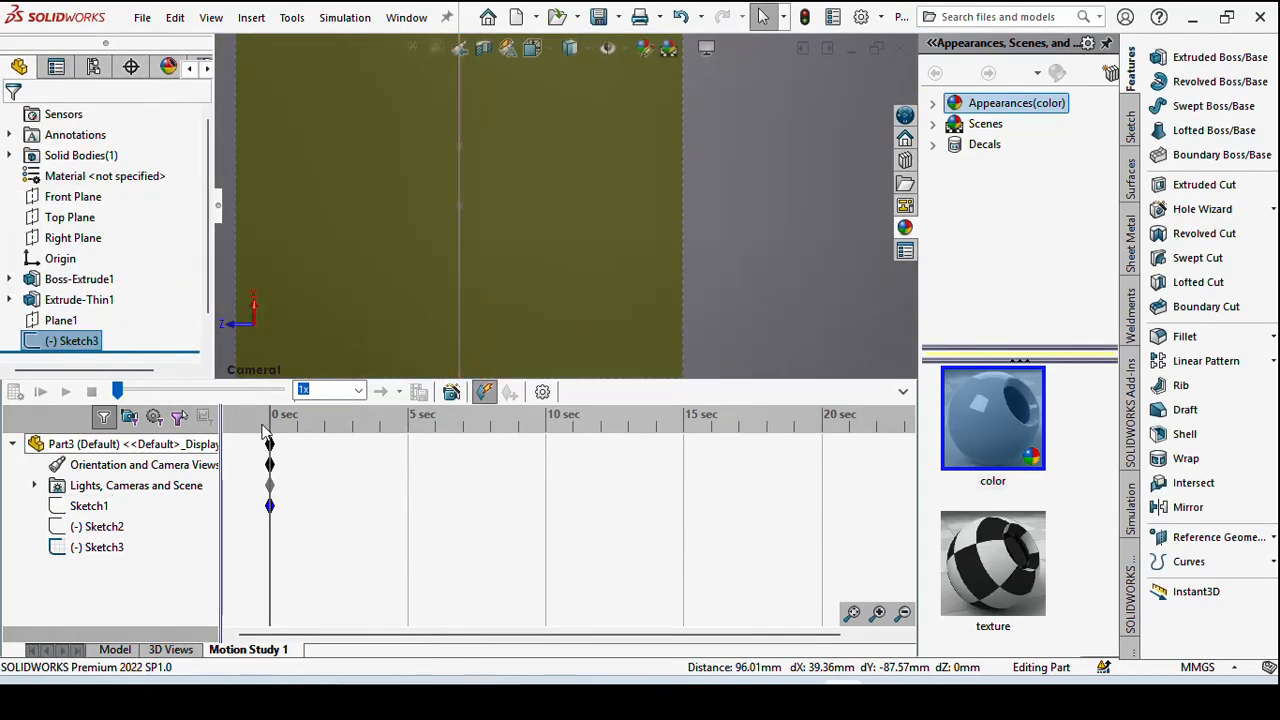
- At the 10-second mark, reposition Camera1 to the spline point Point3@Sketch3 and accept the camera settings
{"action": "left_click_drag", "start_coordinate": [310, 415], "coordinate": [542, 429]}
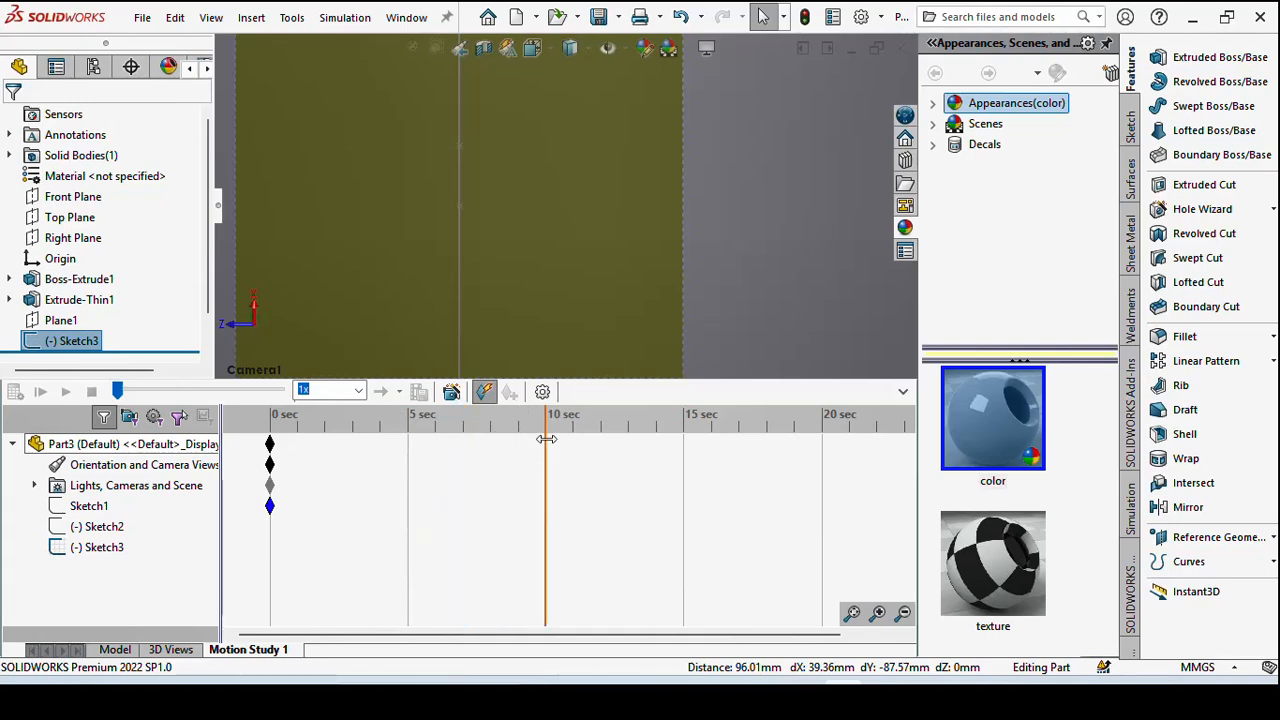
{"action": "left_click", "coordinate": [34, 486]}
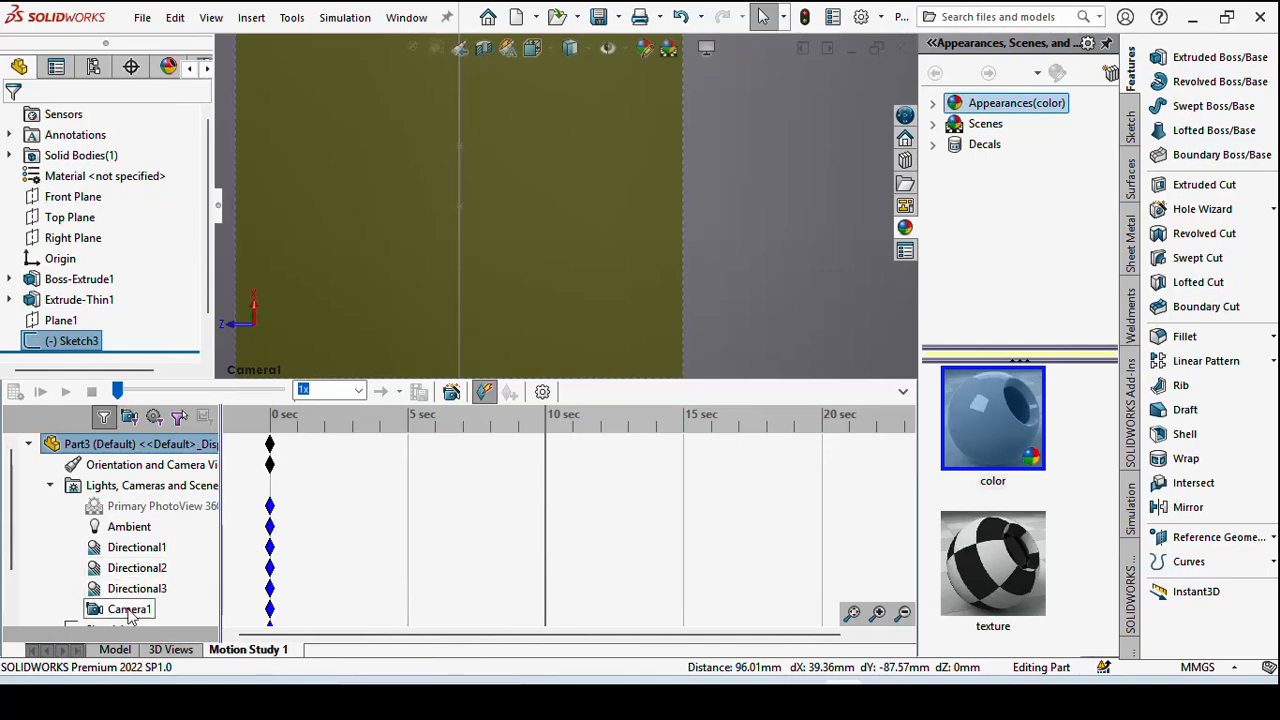
{"action": "right_click", "coordinate": [130, 615]}
{"action": "left_click", "coordinate": [190, 455]}
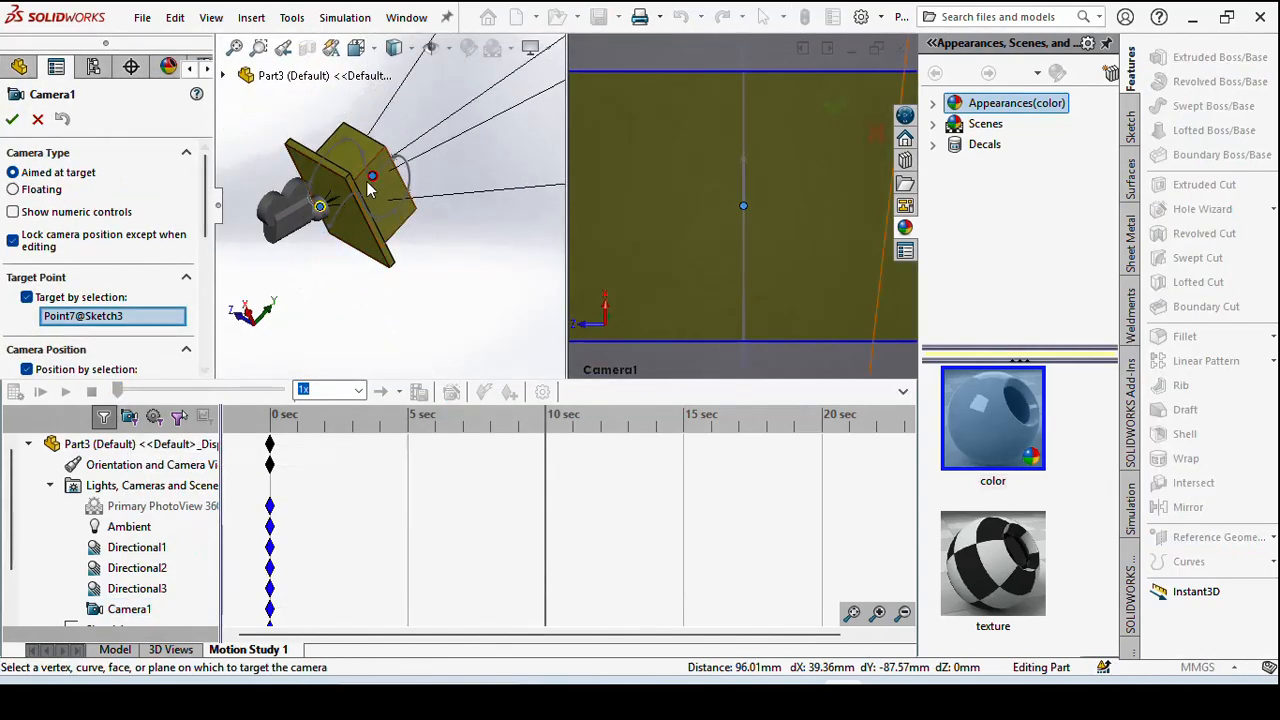
{"action": "scroll", "coordinate": [368, 182], "scroll_direction": "up", "scroll_amount": 4}
{"action": "left_click", "coordinate": [235, 48]}
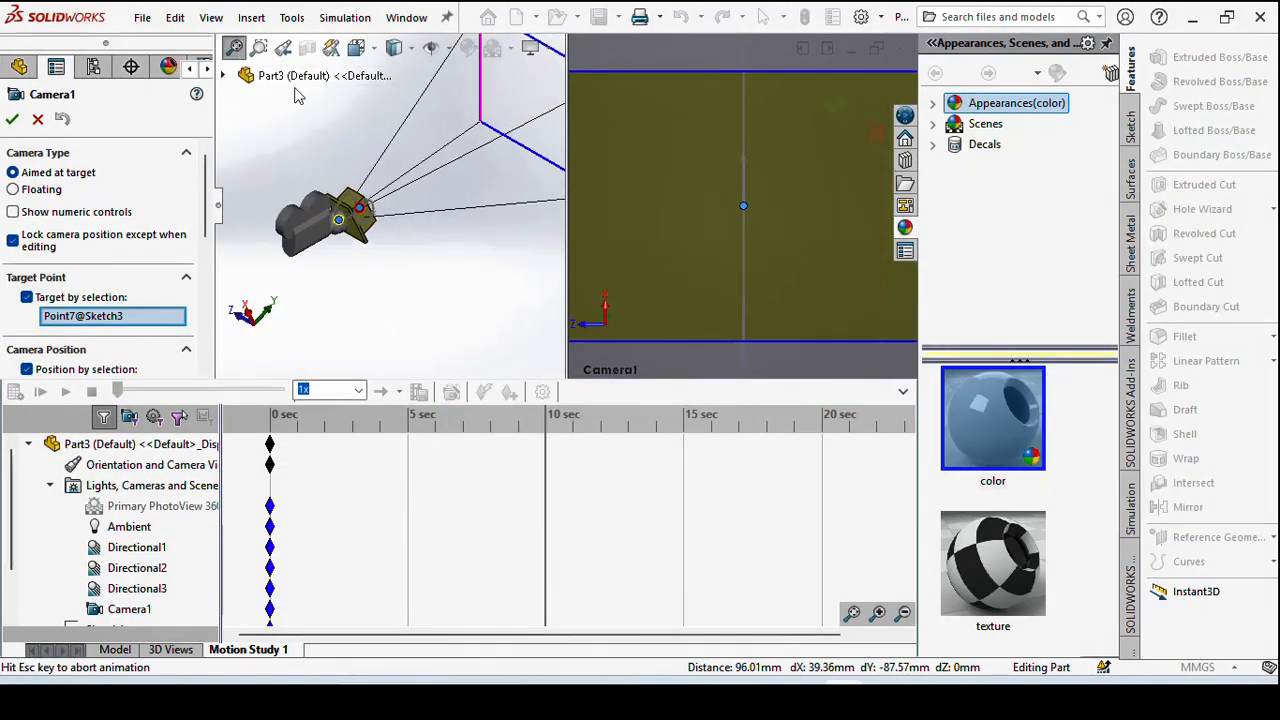
{"action": "scroll", "coordinate": [338, 236], "scroll_direction": "down", "scroll_amount": 5}
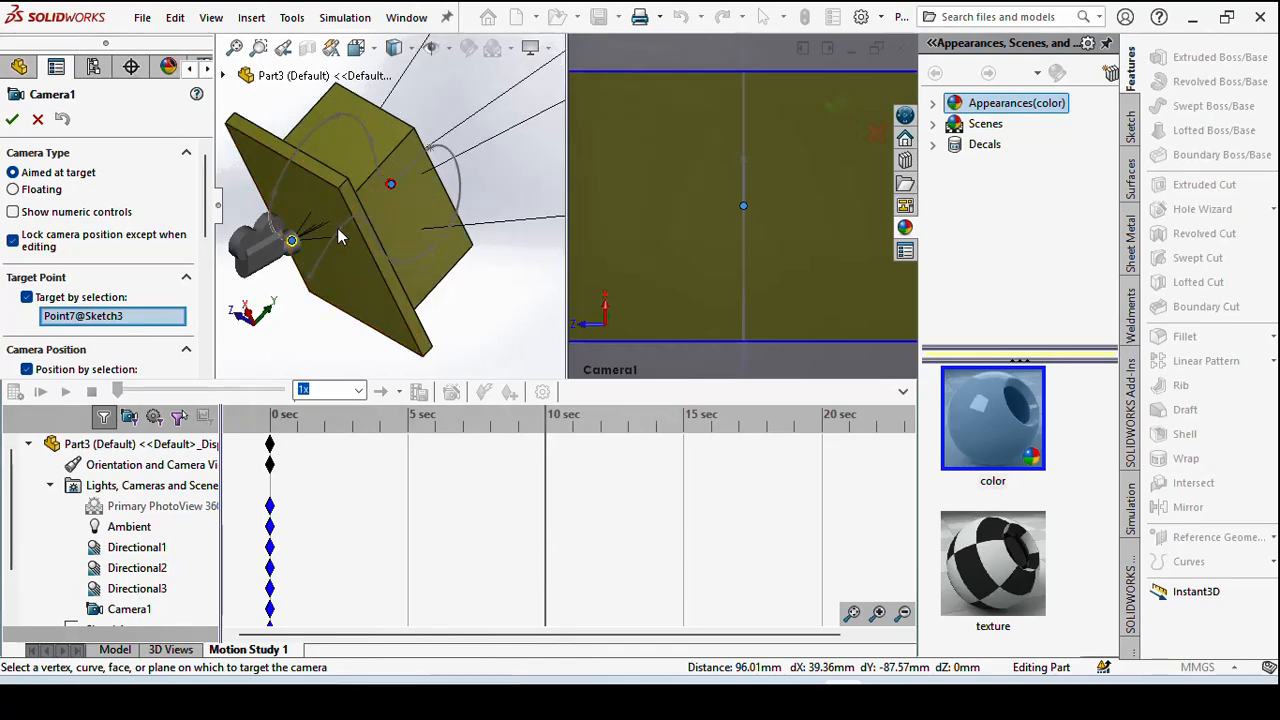
{"action": "scroll", "coordinate": [338, 236], "scroll_direction": "down", "scroll_amount": 2}
{"action": "scroll", "coordinate": [67, 332], "scroll_direction": "down", "scroll_amount": 3}
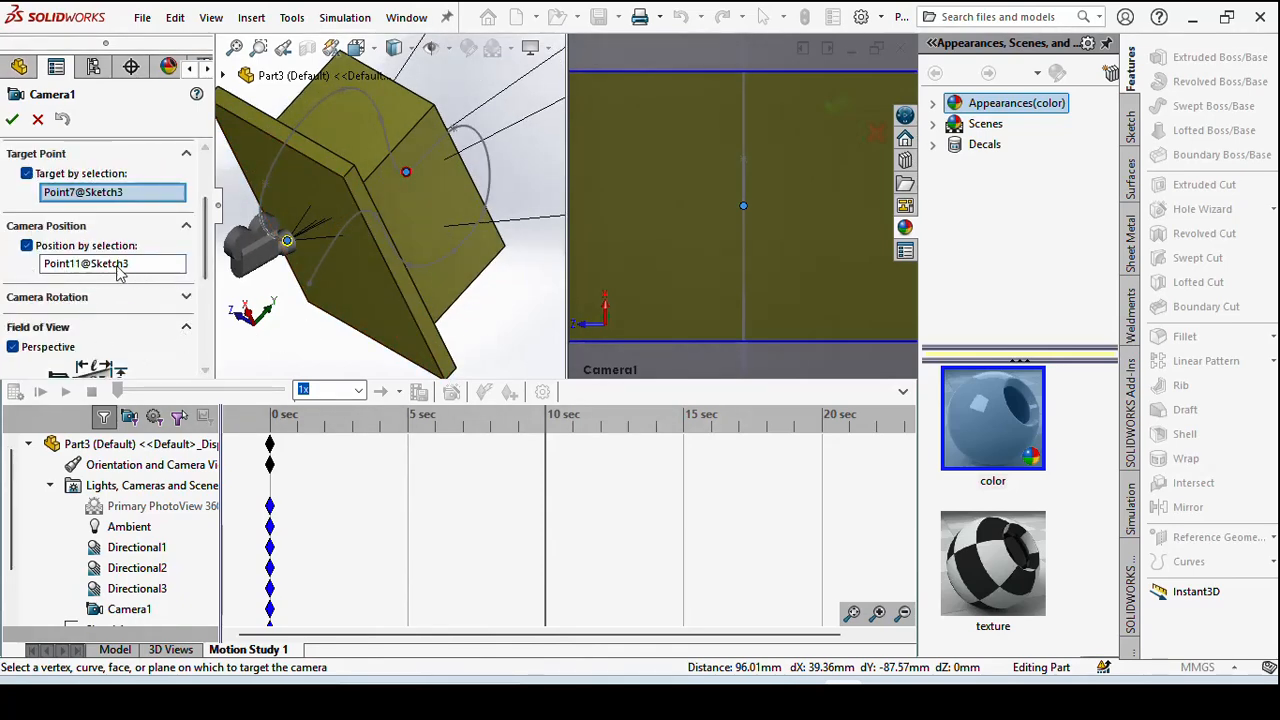
{"action": "left_click", "coordinate": [118, 266]}
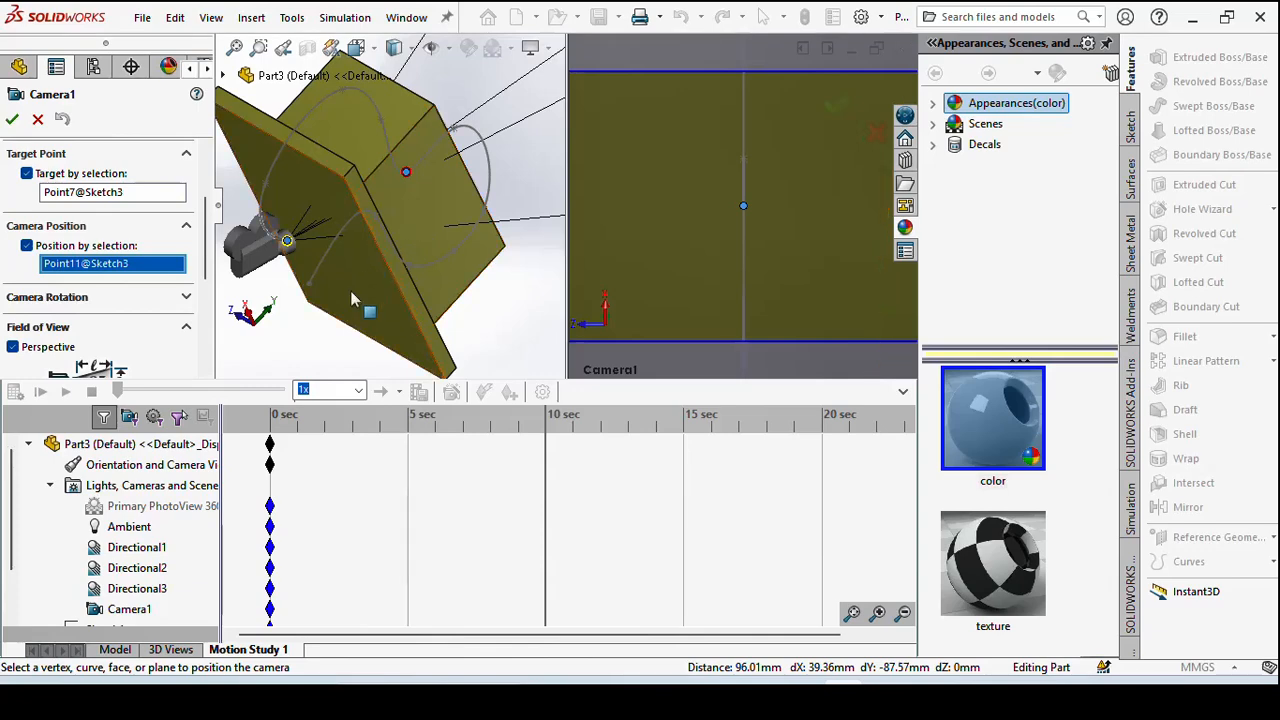
{"action": "left_click", "coordinate": [408, 266]}
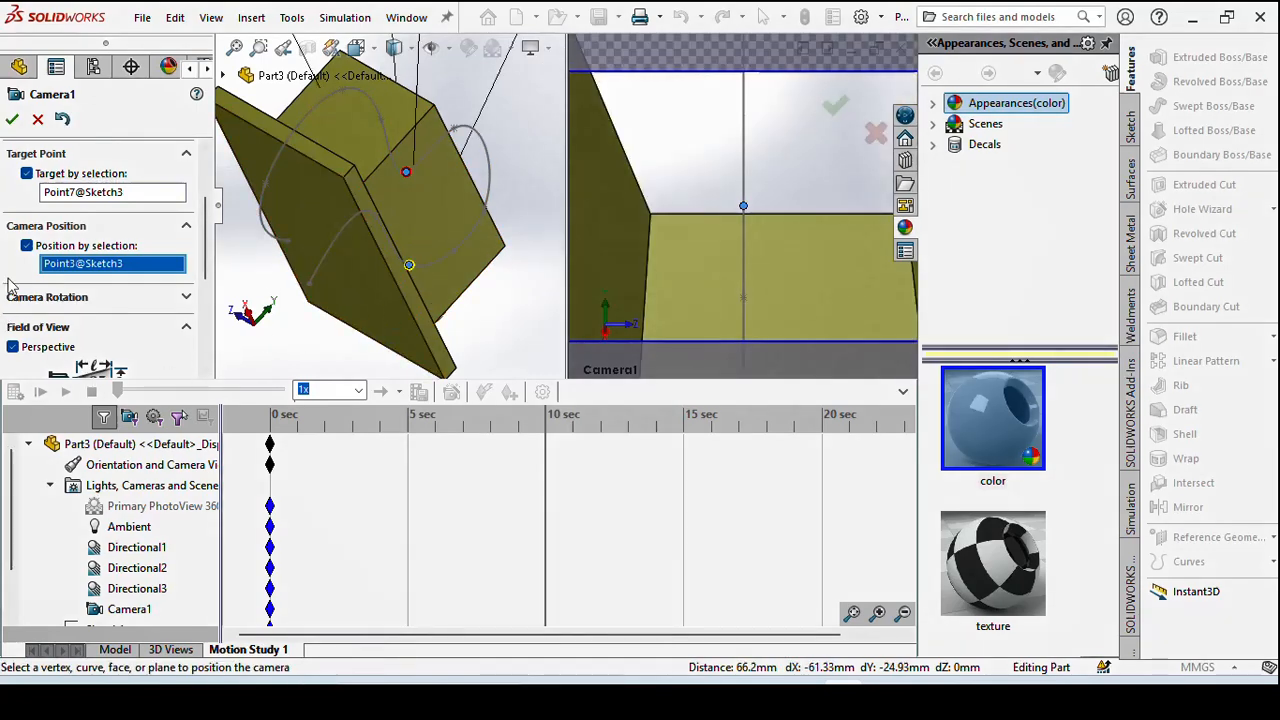
{"action": "left_click", "coordinate": [12, 119]}
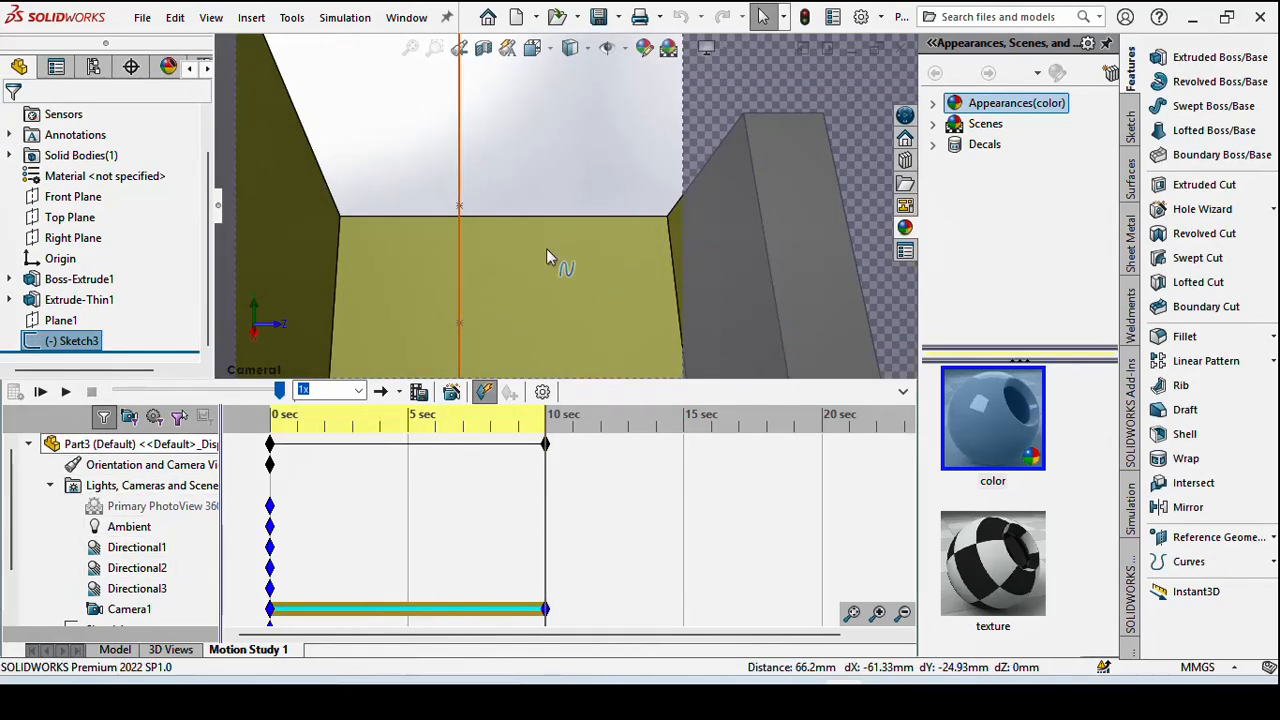
- Hide the Sketch3 spline path and play the 10-second camera animation from the start
{"action": "left_click", "coordinate": [41, 392]}
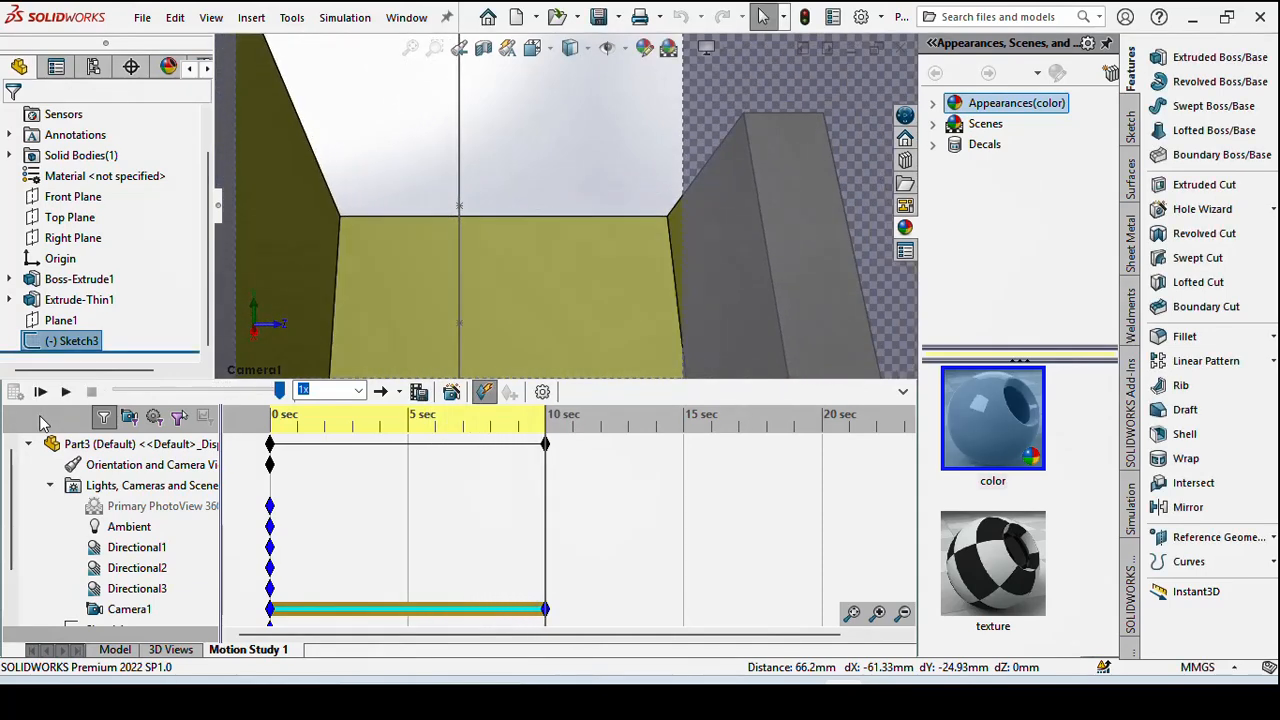
{"action": "right_click", "coordinate": [80, 343]}
{"action": "left_click", "coordinate": [95, 297]}
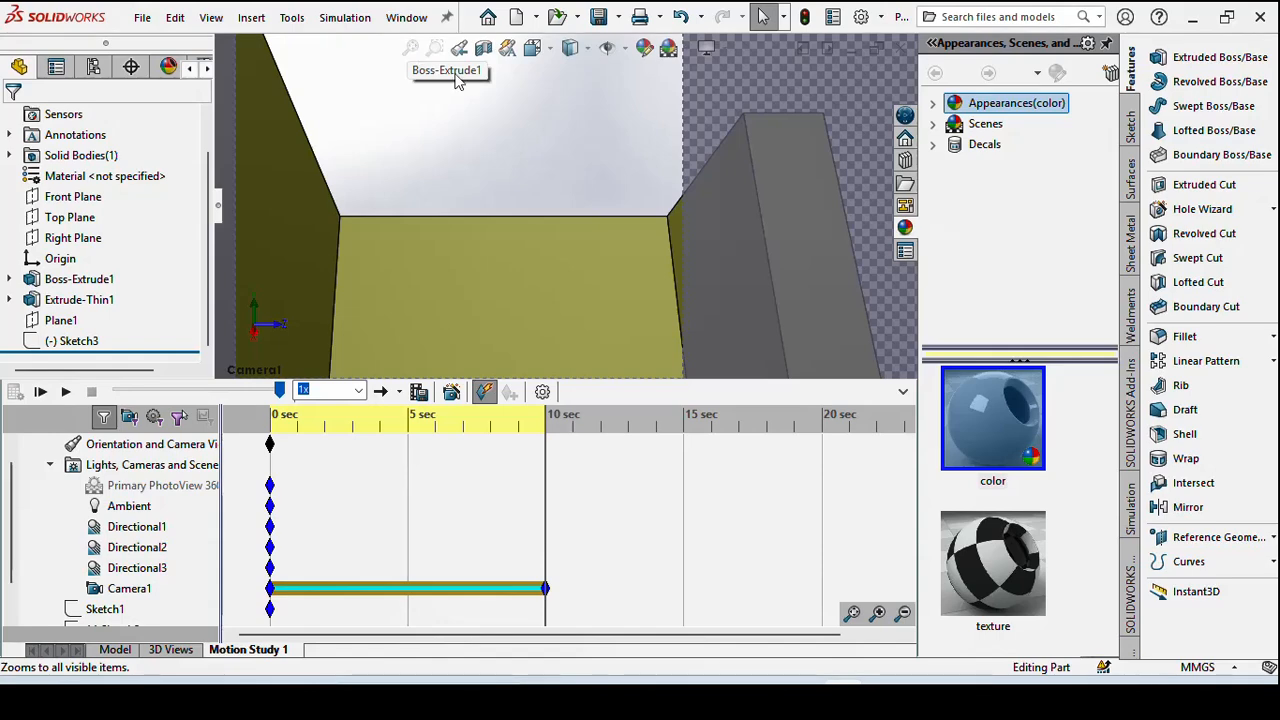
{"action": "left_click", "coordinate": [40, 393]}
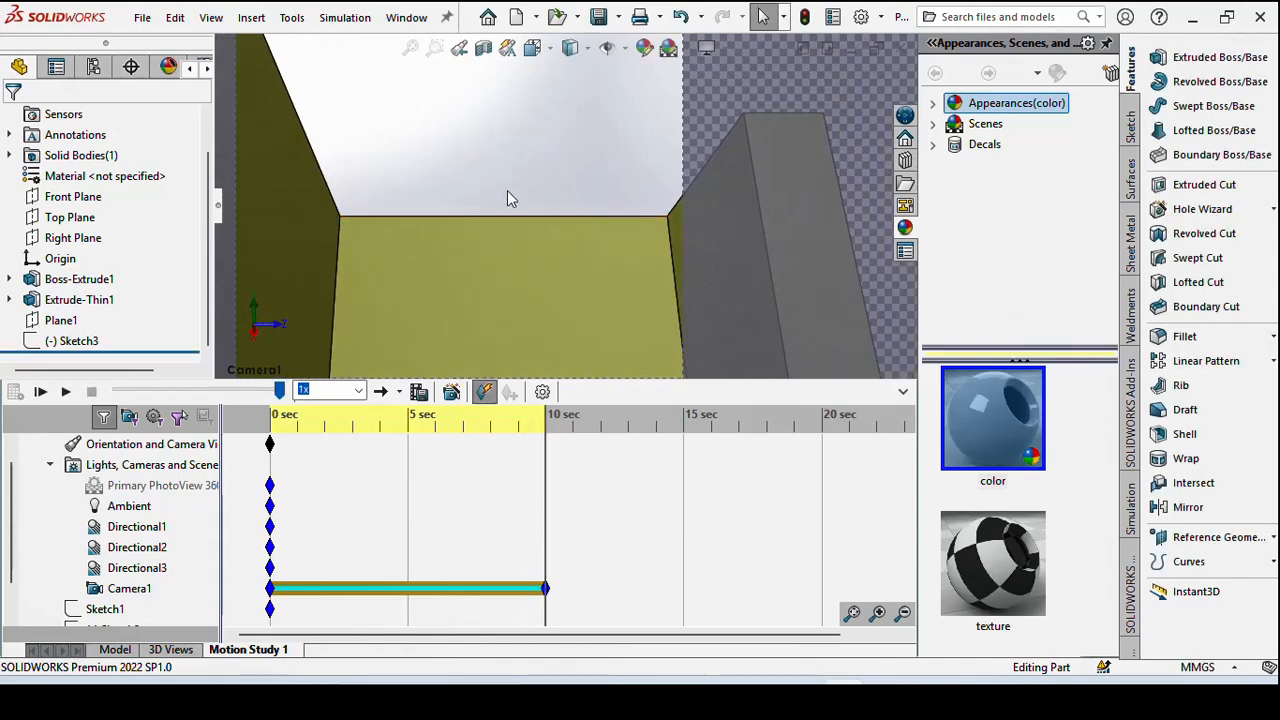
- Leave the camera view at the 10-second mark and switch to the Isometric orientation
{"action": "key", "text": "ctrl+shift+z"}
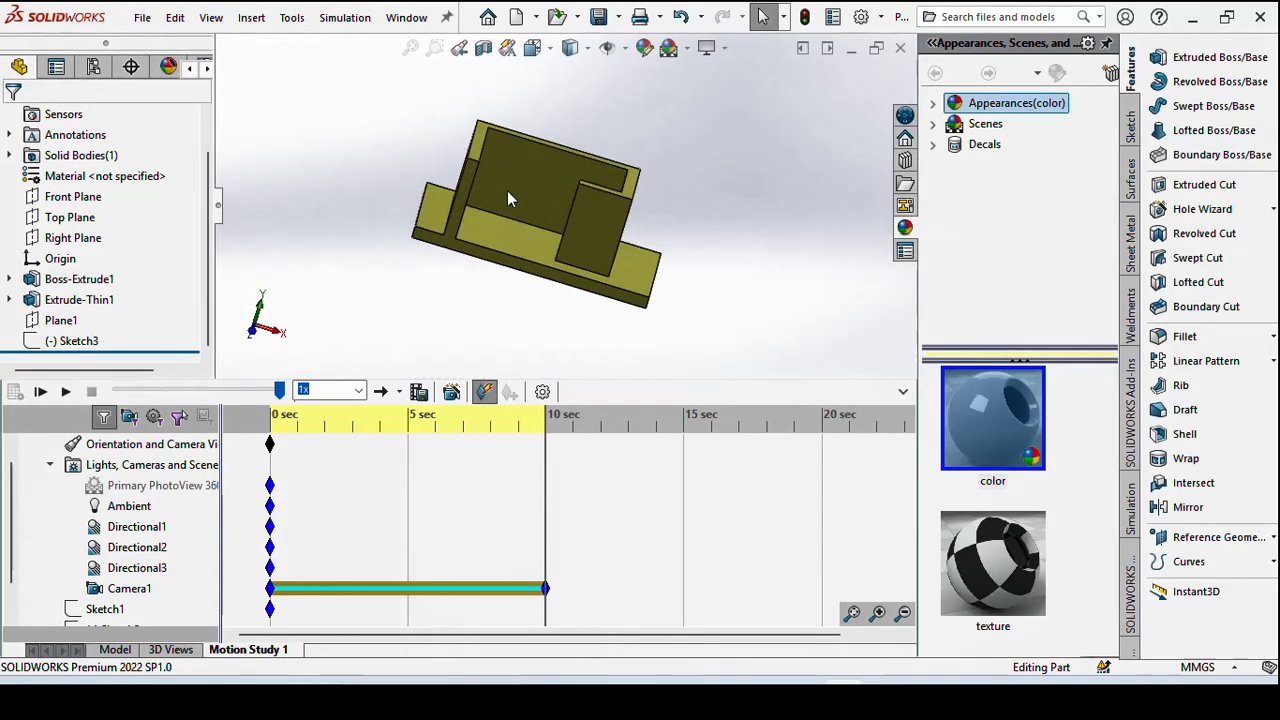
{"action": "key", "text": "ctrl+7"}
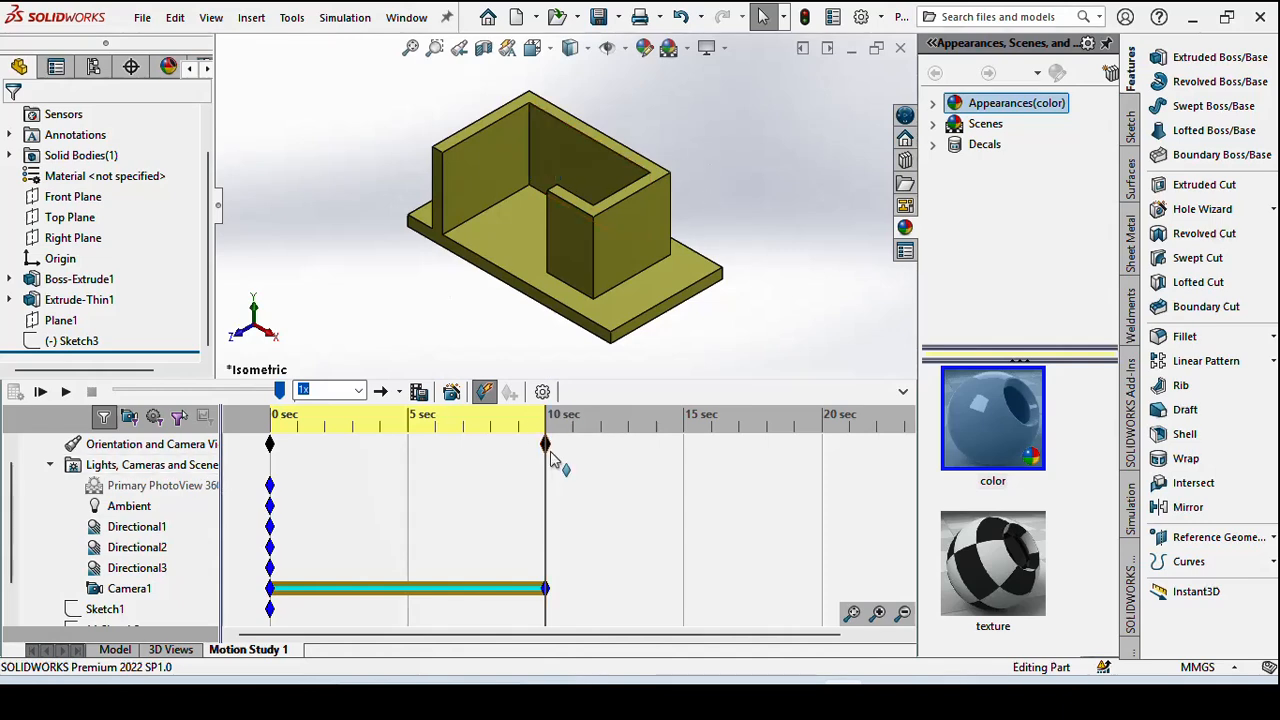
- At the 15-second mark, try the Bottom view in playback and restore the Isometric orientation
{"action": "left_click_drag", "start_coordinate": [545, 428], "coordinate": [664, 418]}
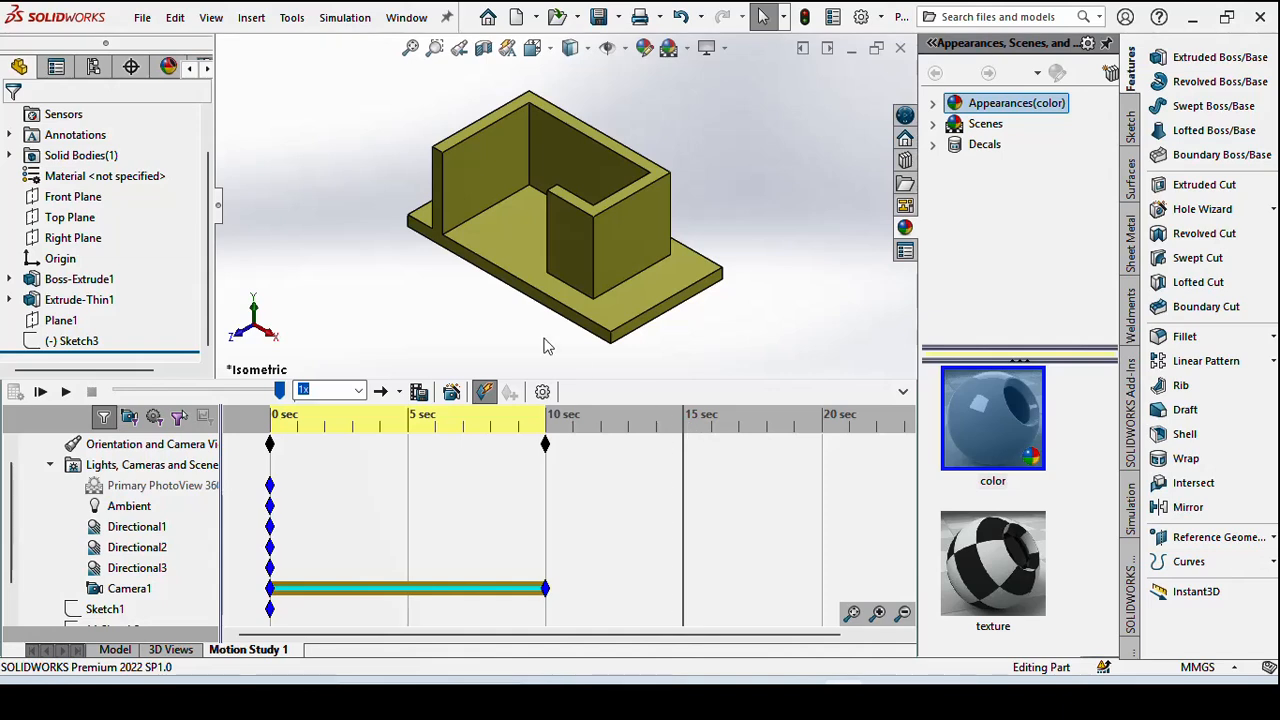
{"action": "left_click", "coordinate": [517, 248]}
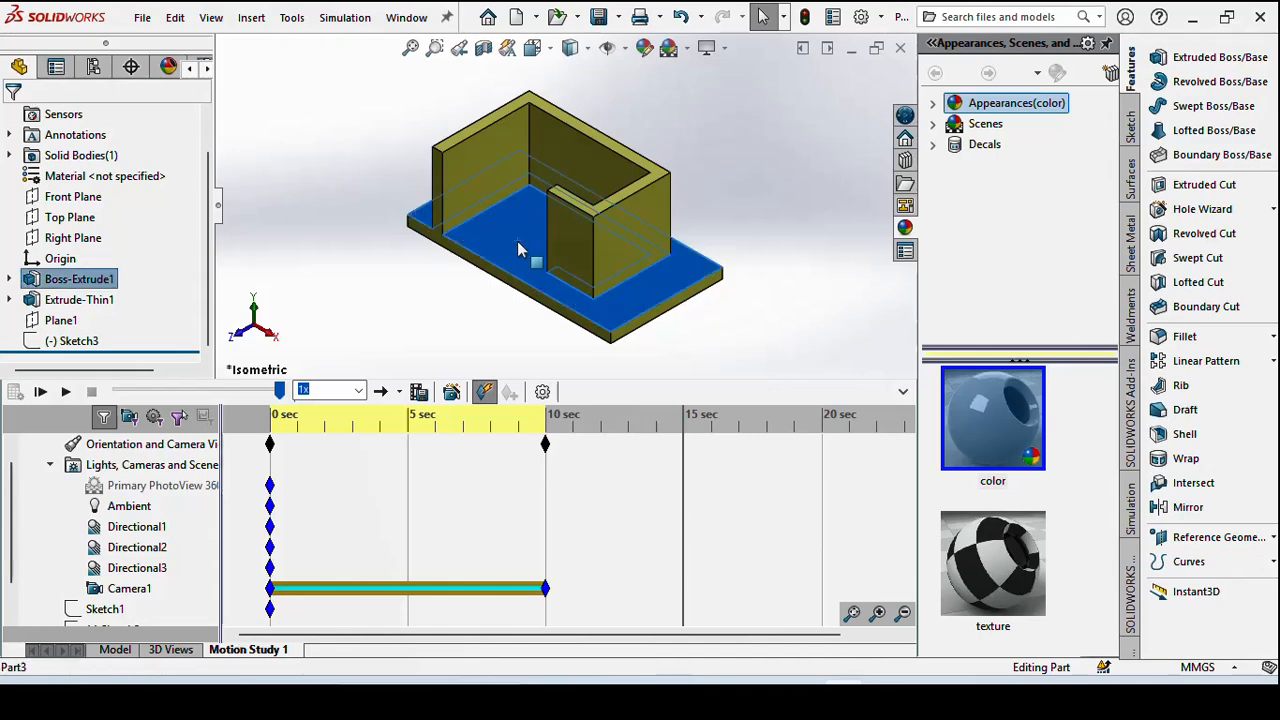
{"action": "right_click_drag", "start_coordinate": [517, 263], "coordinate": [510, 321]}
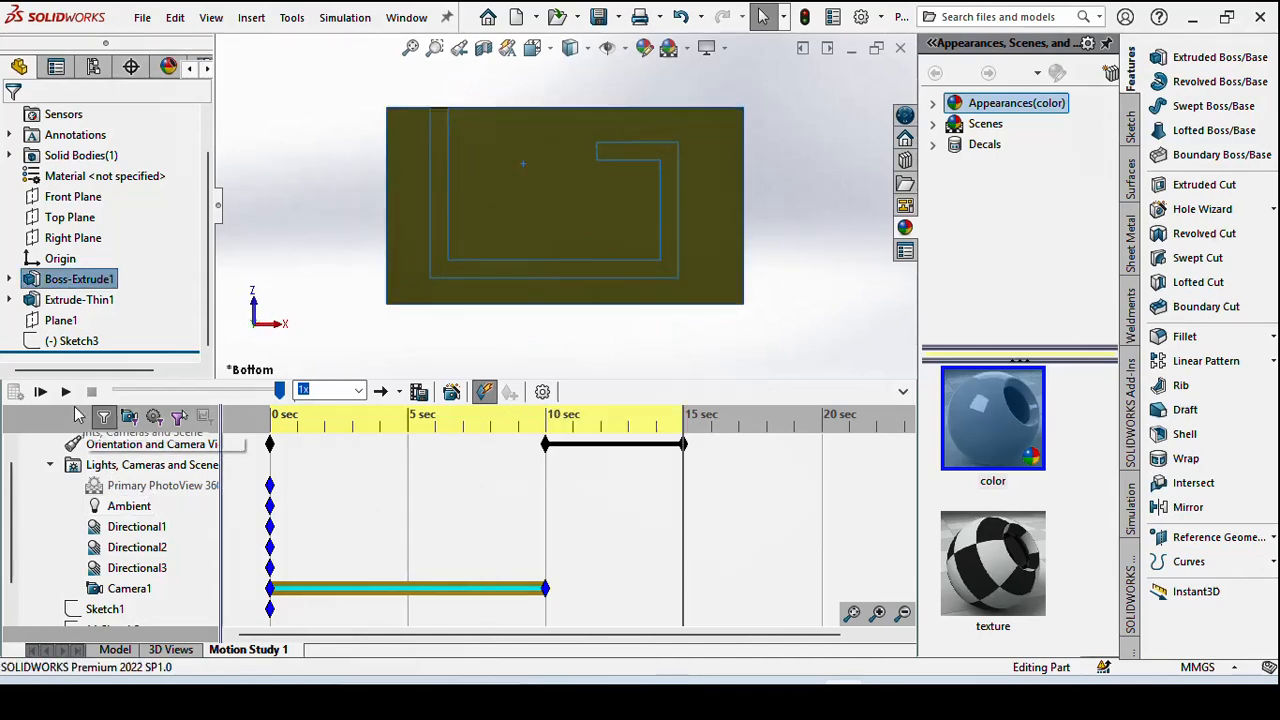
{"action": "left_click", "coordinate": [41, 392]}
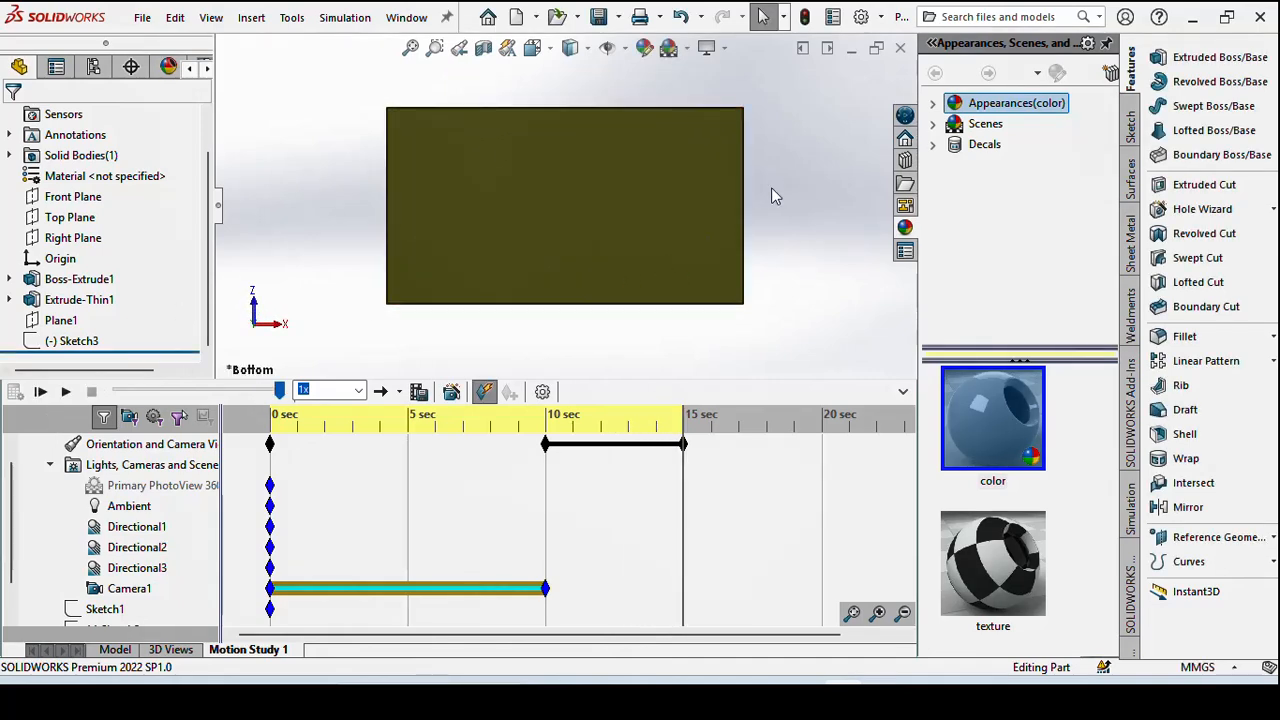
{"action": "key", "text": "ctrl+7"}
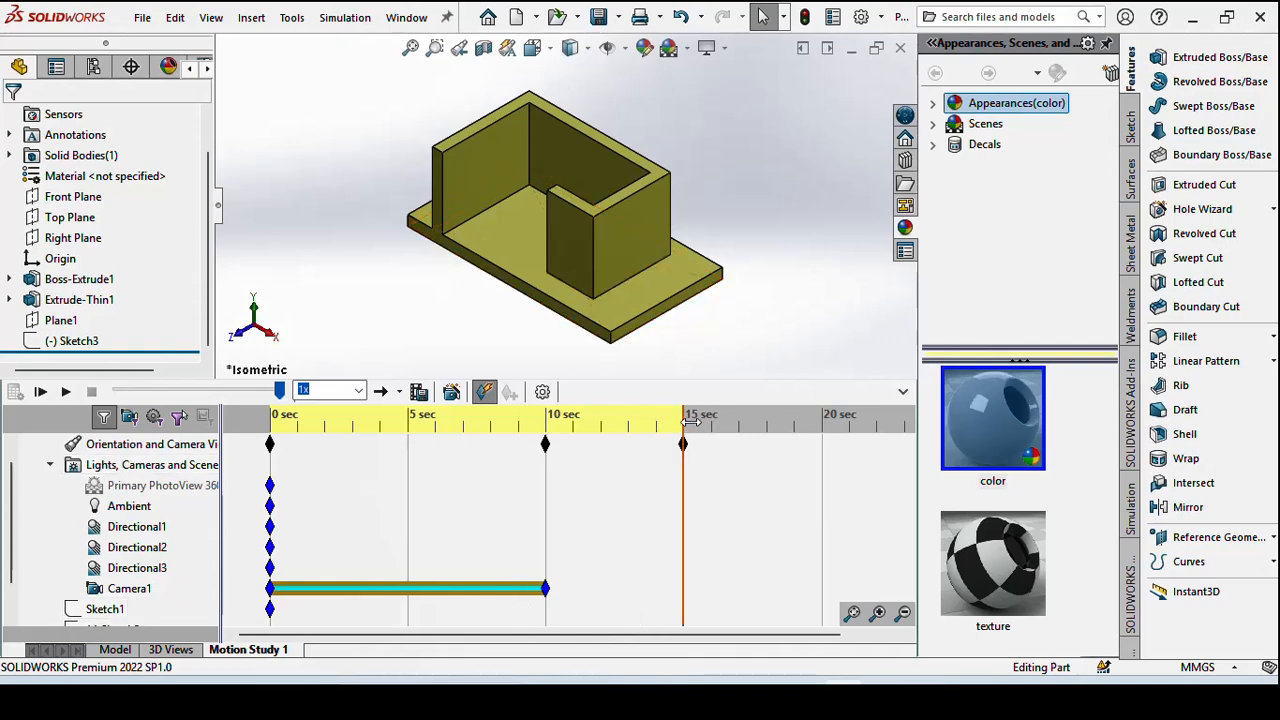
- At the 20-second mark, try the Top view in playback and restore the Isometric orientation
{"action": "left_click_drag", "start_coordinate": [690, 422], "coordinate": [827, 422]}
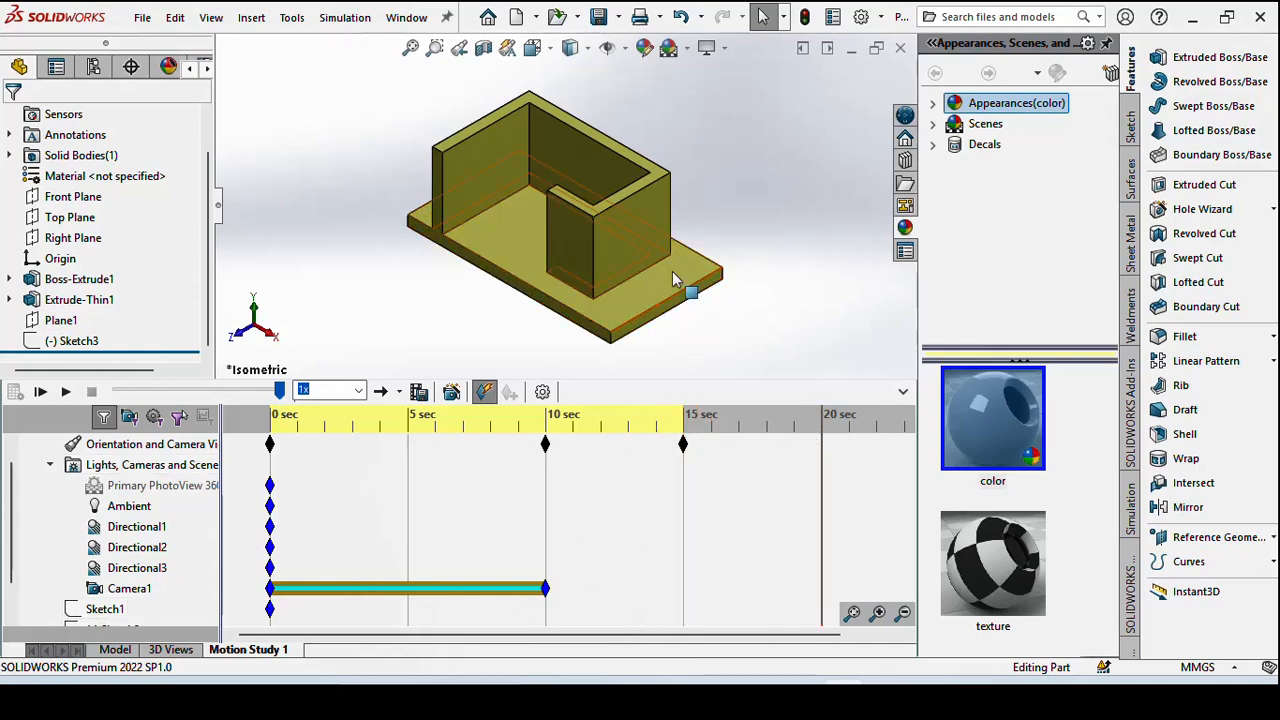
{"action": "left_click", "coordinate": [642, 252]}
{"action": "right_click_drag", "start_coordinate": [642, 262], "coordinate": [654, 159]}
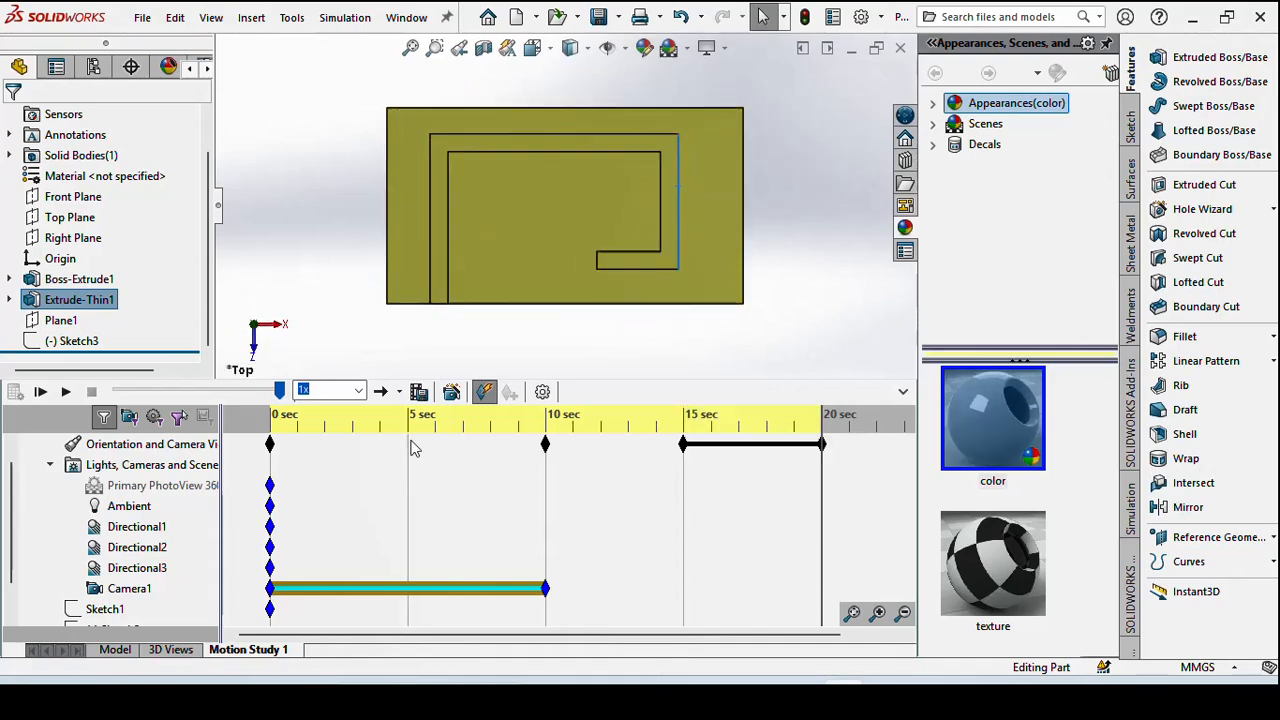
{"action": "left_click", "coordinate": [42, 392]}
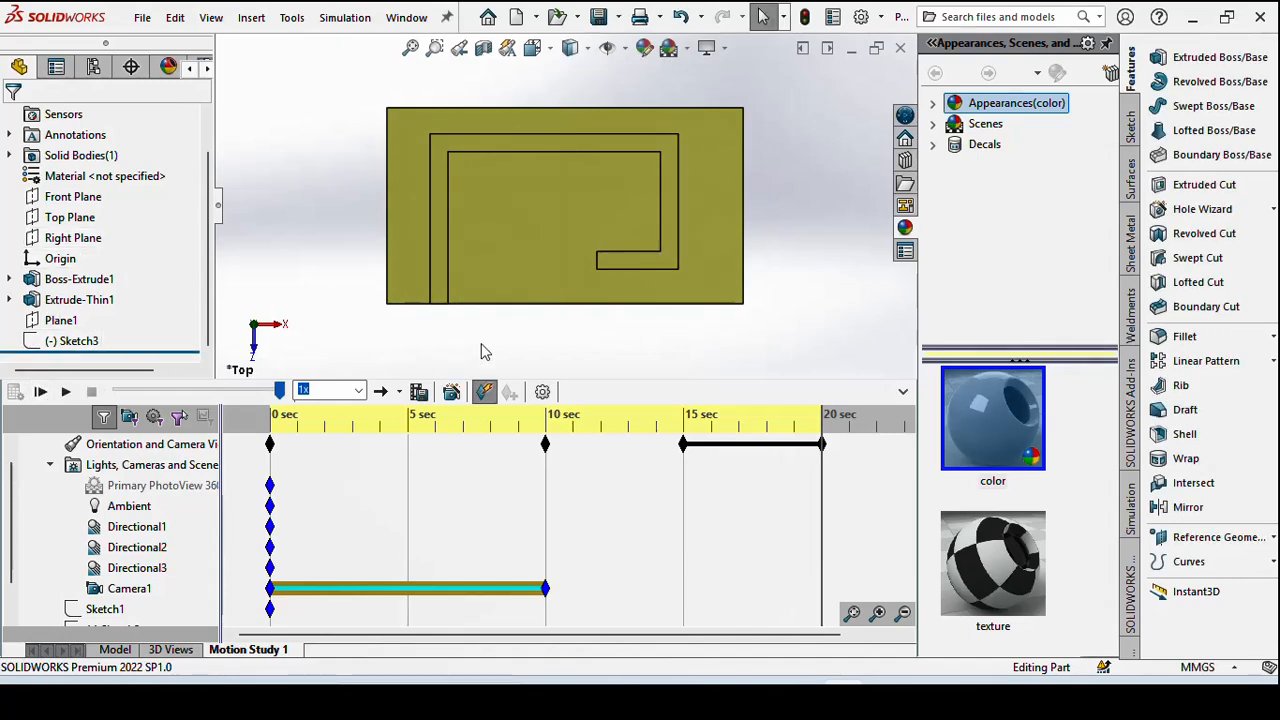
{"action": "key", "text": "ctrl+7"}
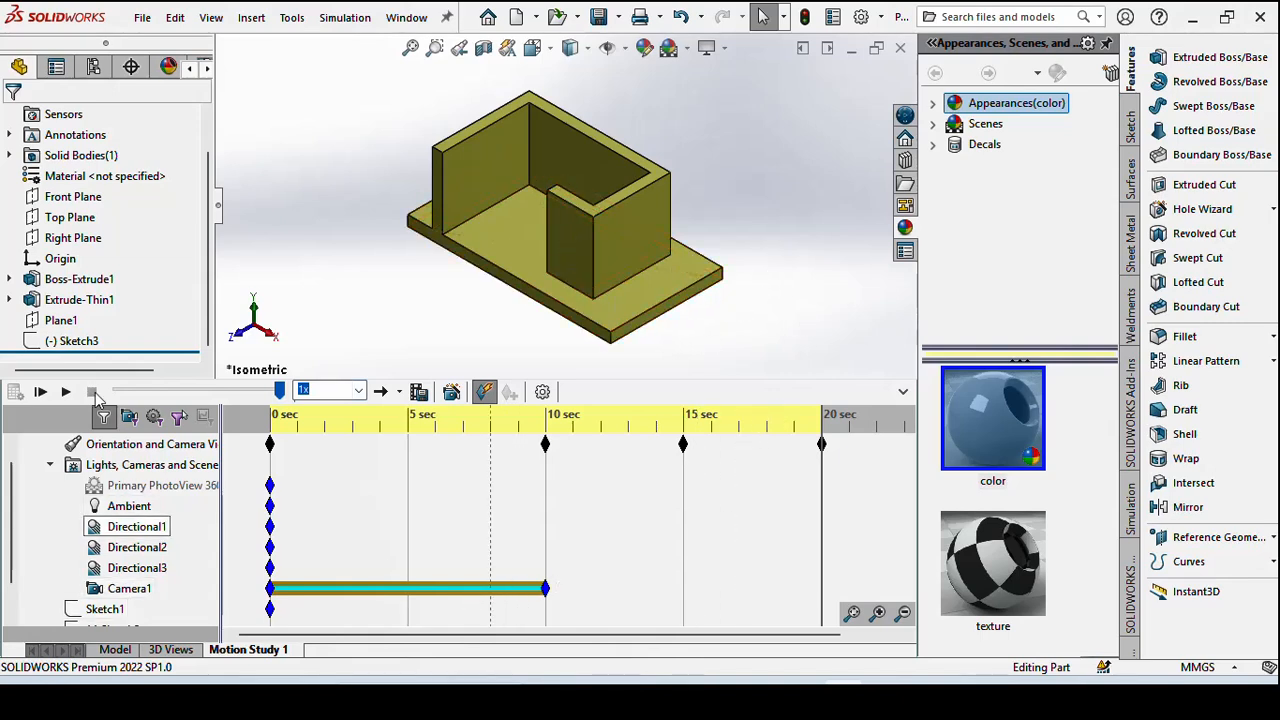
{"action": "scroll", "coordinate": [145, 420], "scroll_direction": "down", "scroll_amount": 2}
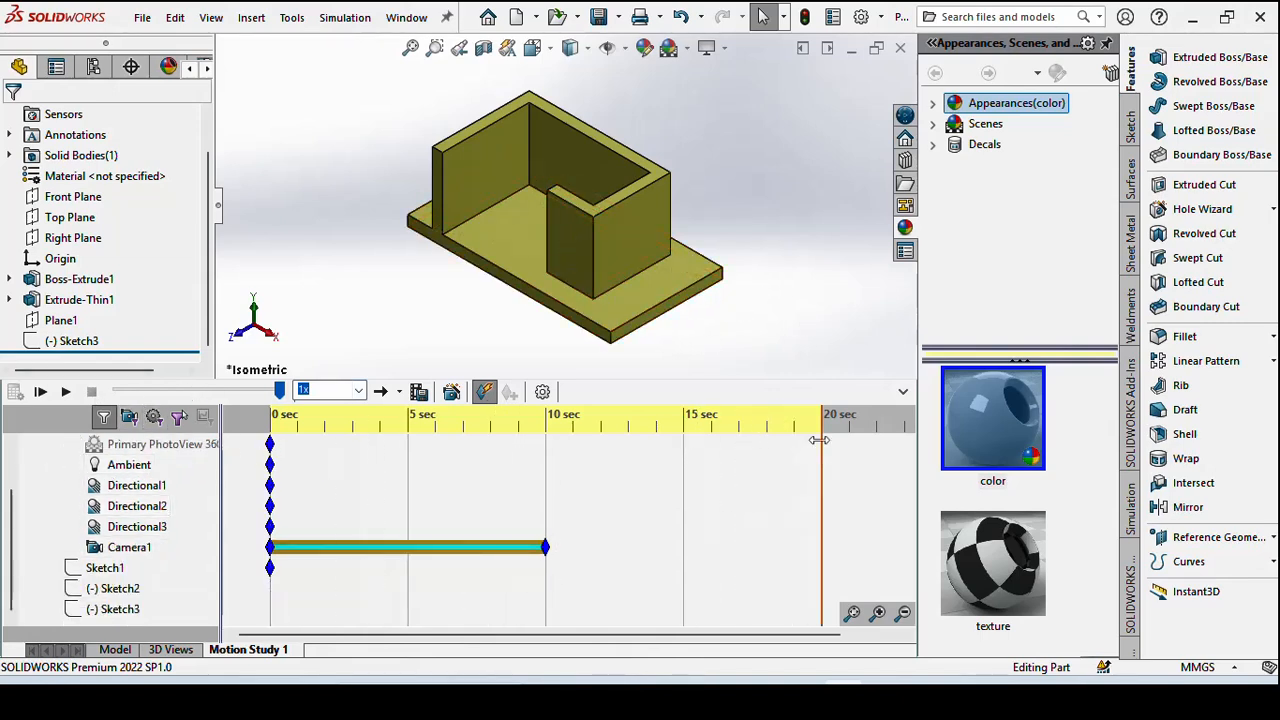